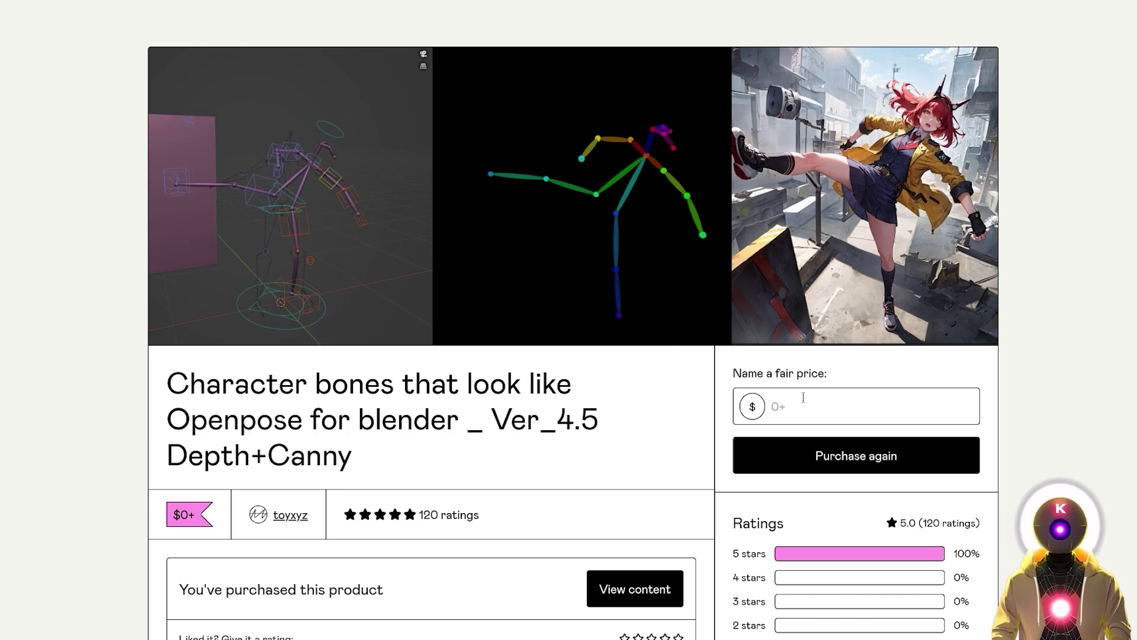
Enter 99,999,999 as the price for the Openpose character bones product.
{"action": "left_click", "coordinate": [806, 403]}
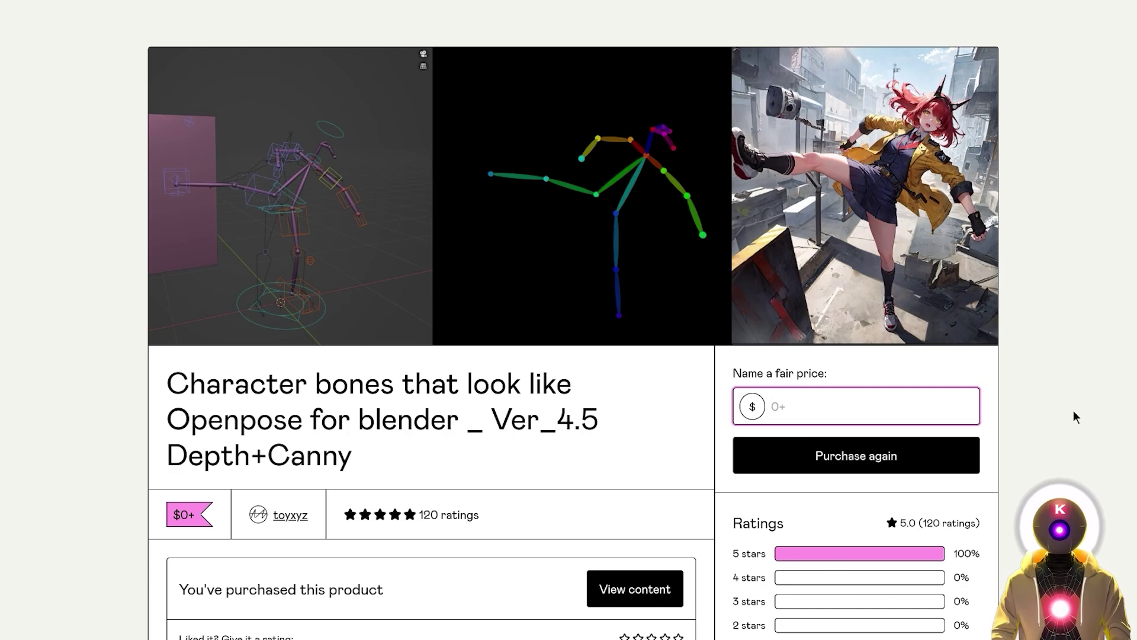
{"action": "type", "text": "99999999"}
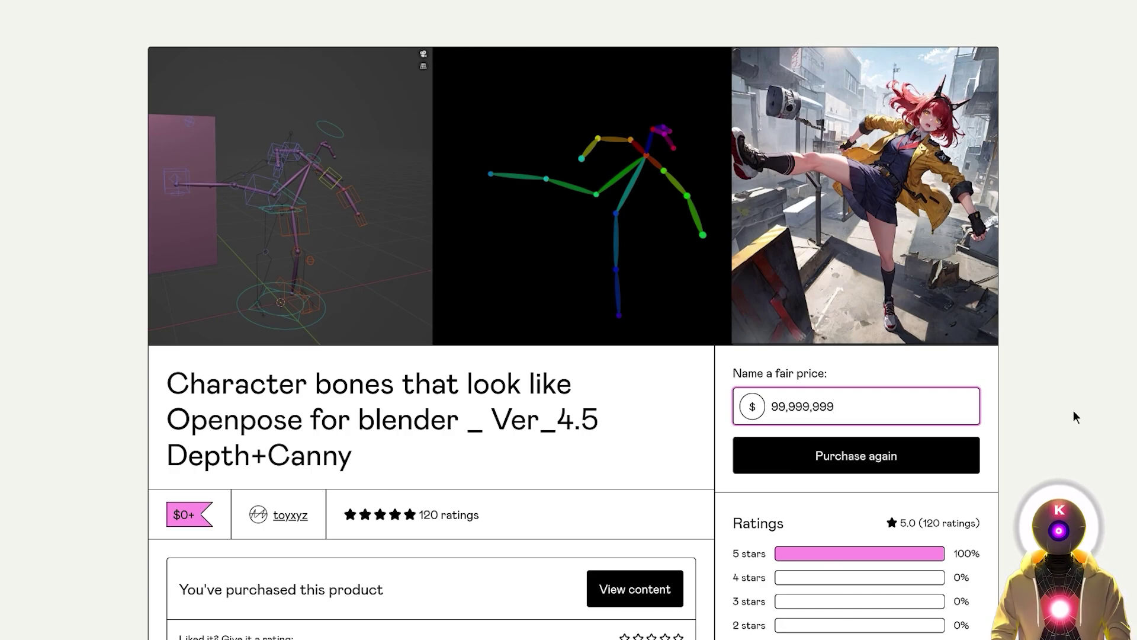
{"action": "left_click", "coordinate": [650, 324]}
View the content of the purchased Openpose bones product and download the OpenPoseBones_v46 ZIP.
{"action": "scroll", "coordinate": [649, 323], "scroll_direction": "down", "scroll_amount": 3}
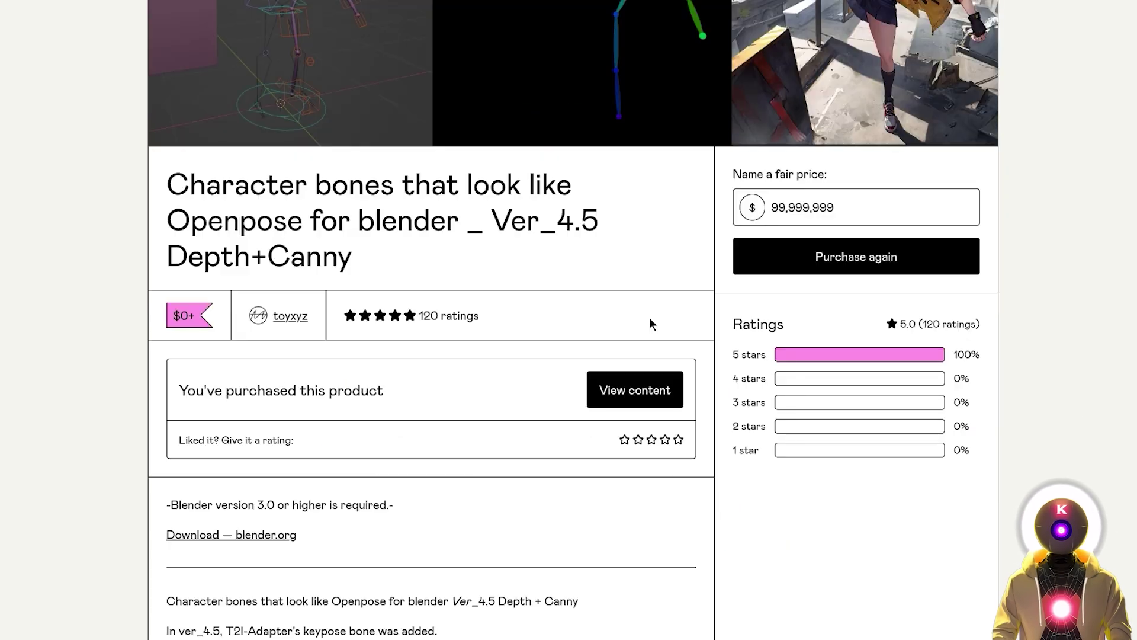
{"action": "left_click", "coordinate": [633, 382]}
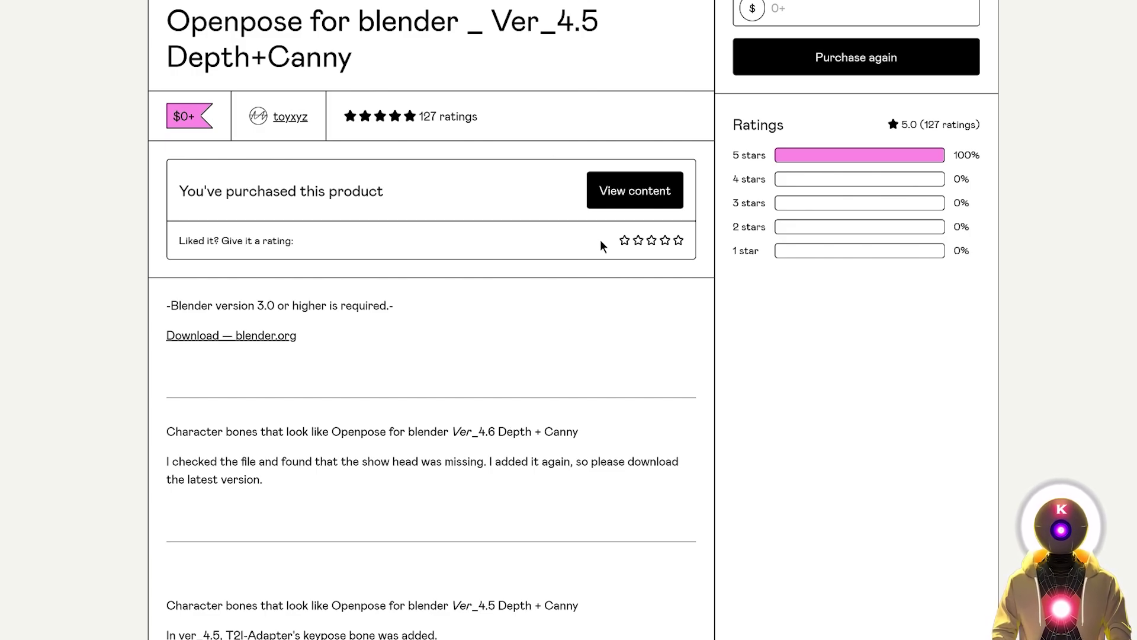
{"action": "left_click", "coordinate": [633, 189]}
{"action": "scroll", "coordinate": [1097, 258], "scroll_direction": "down", "scroll_amount": 5}
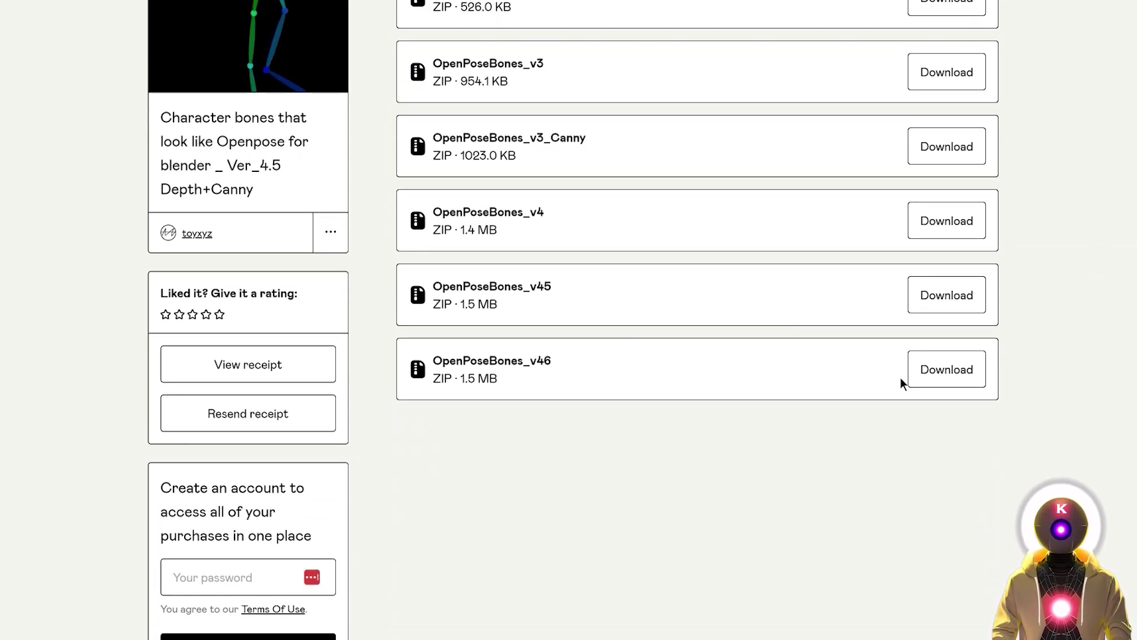
{"action": "left_click", "coordinate": [927, 371]}
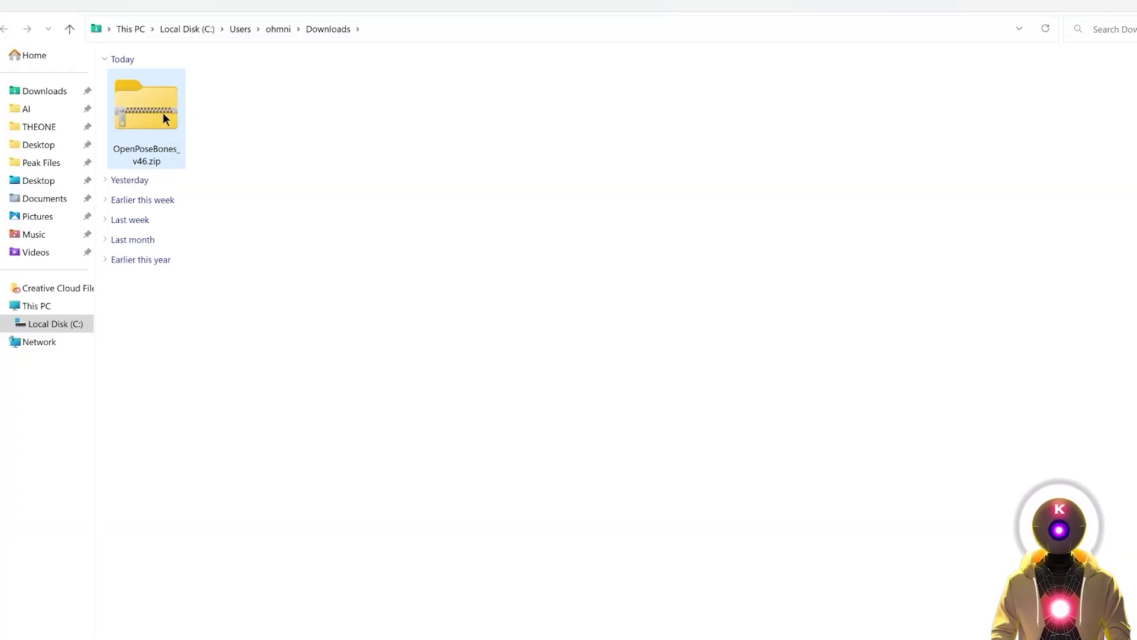
Extract OpenPoseBones_v46.zip in the Downloads folder and open the Openpose_bones_ver_046 Blender file it contains.
{"action": "right_click", "coordinate": [162, 113]}
{"action": "left_click", "coordinate": [254, 321]}
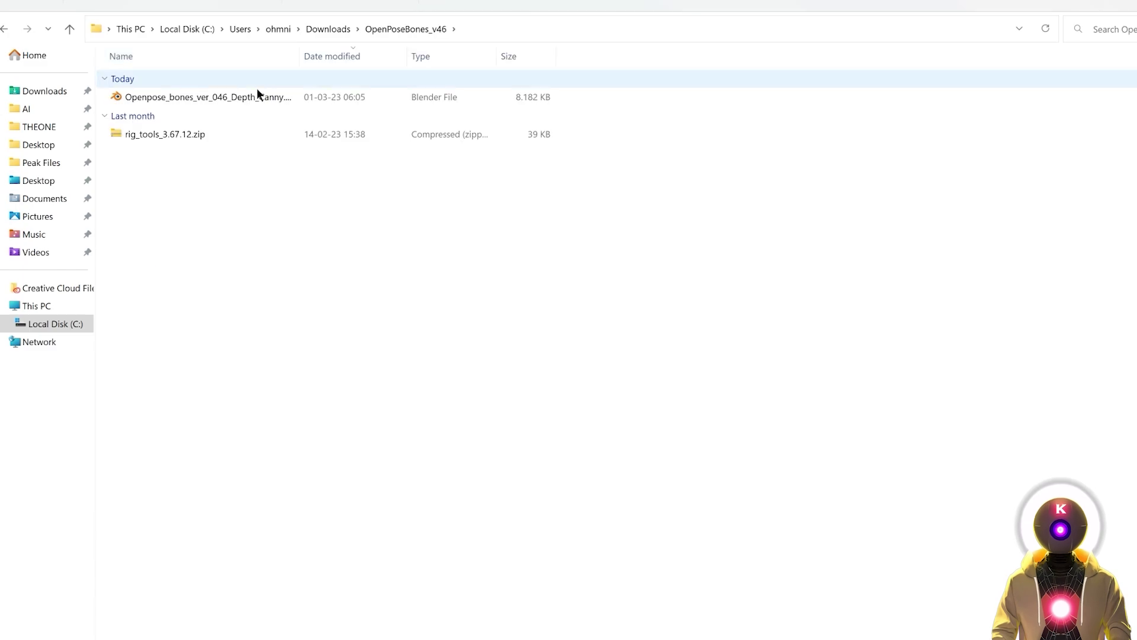
{"action": "double_click", "coordinate": [219, 96]}
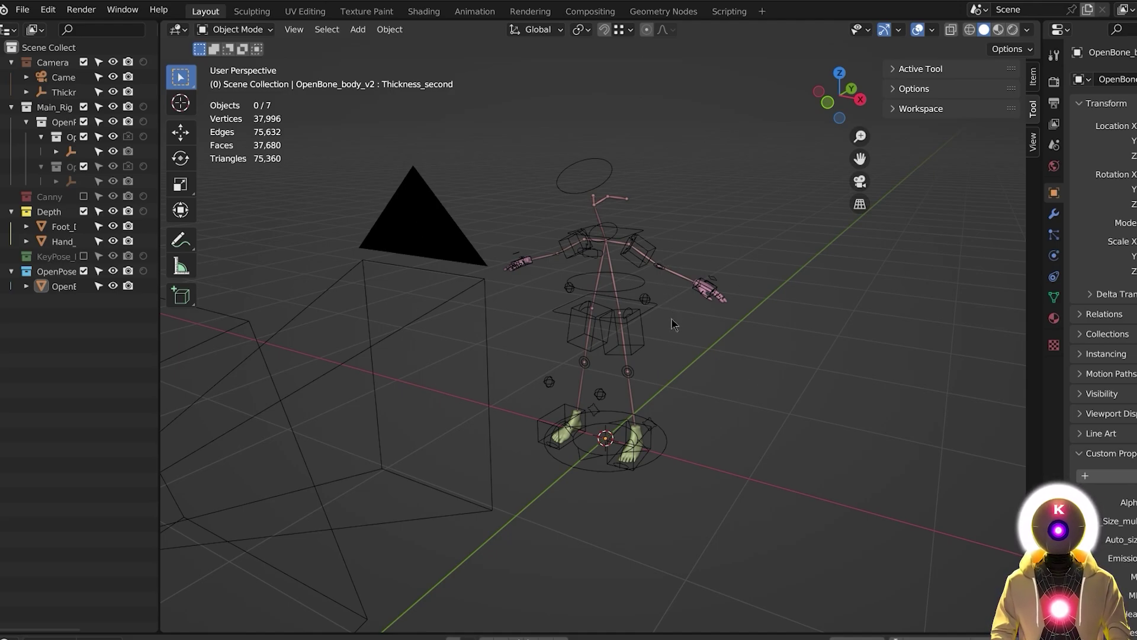
{"action": "middle_click_drag", "start_coordinate": [529, 301], "coordinate": [701, 306]}
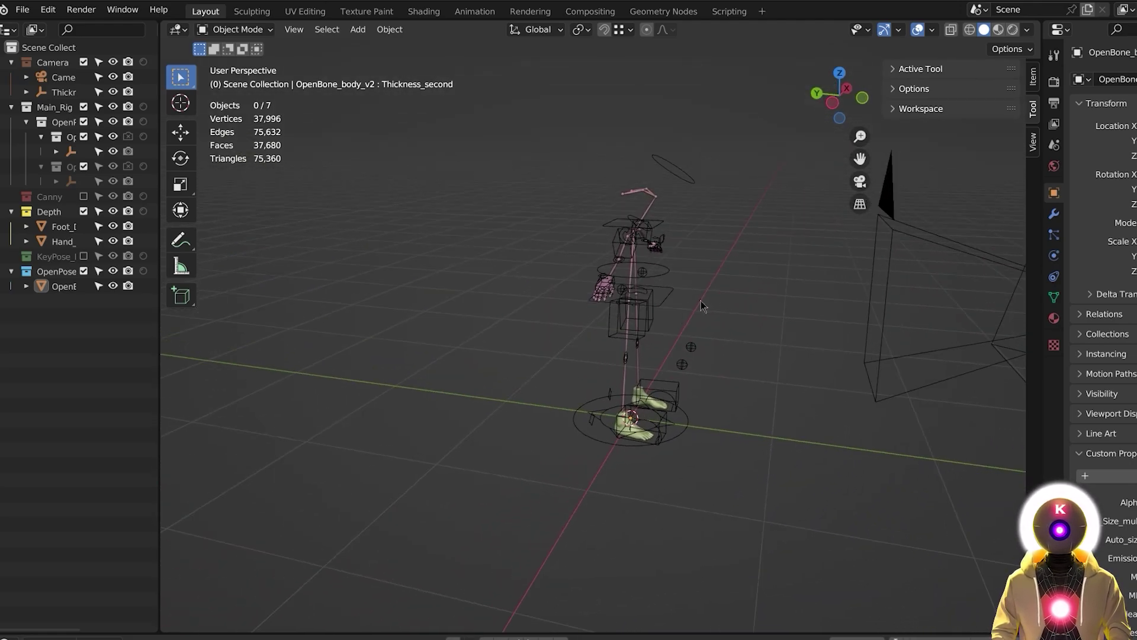
{"action": "left_click_drag", "start_coordinate": [675, 323], "coordinate": [536, 171]}
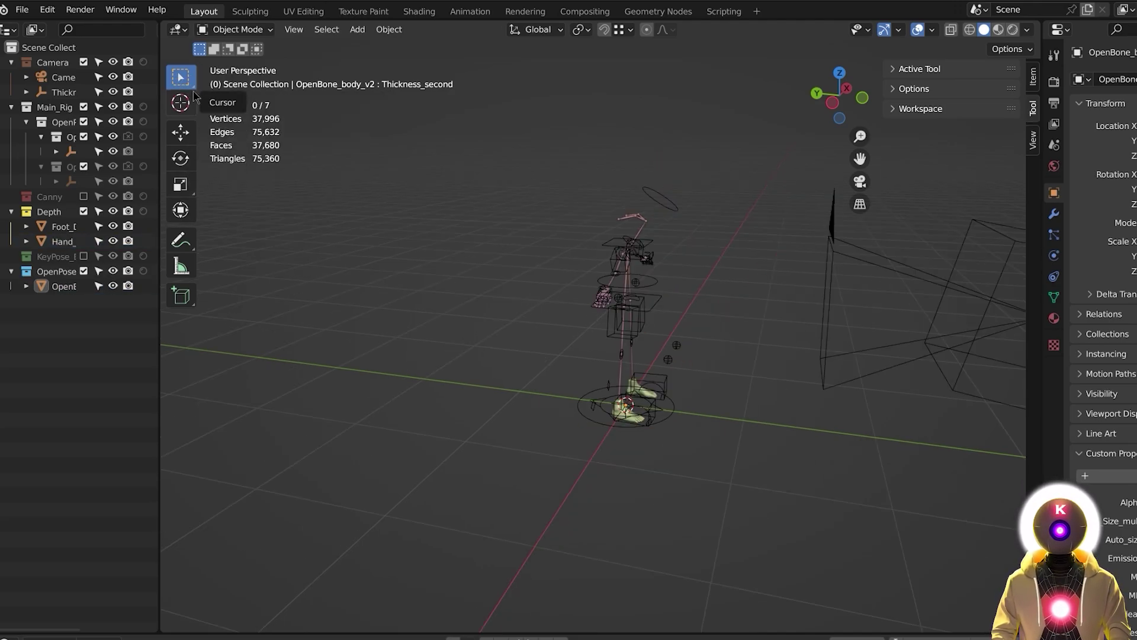
{"action": "left_click", "coordinate": [186, 140]}
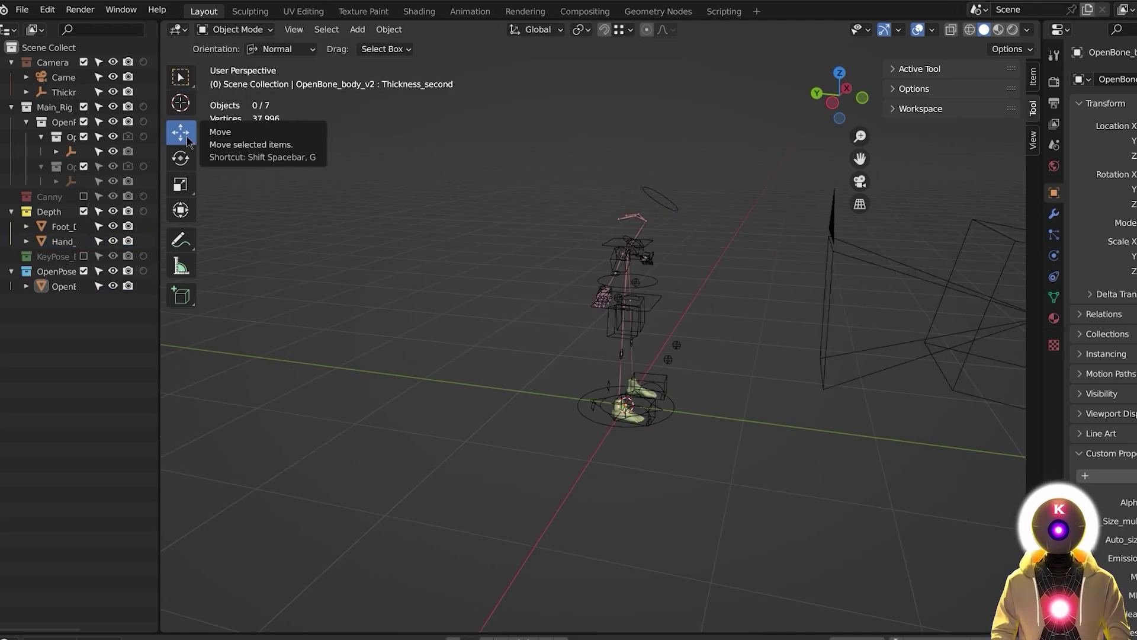
{"action": "left_click", "coordinate": [182, 157]}
{"action": "left_click", "coordinate": [182, 210]}
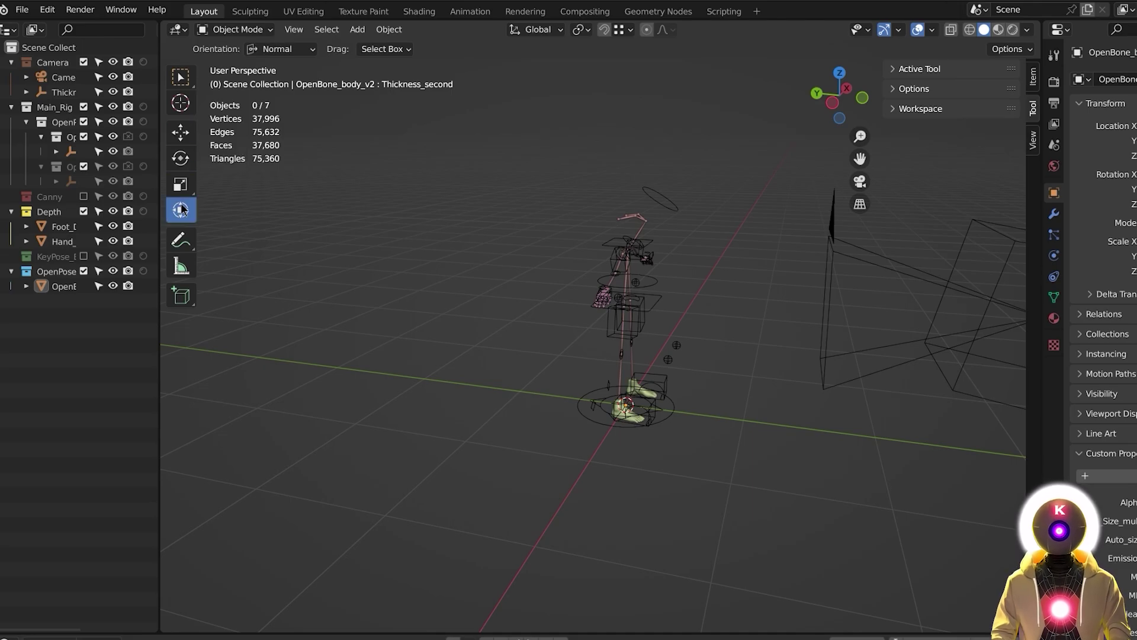
{"action": "left_click", "coordinate": [185, 136]}
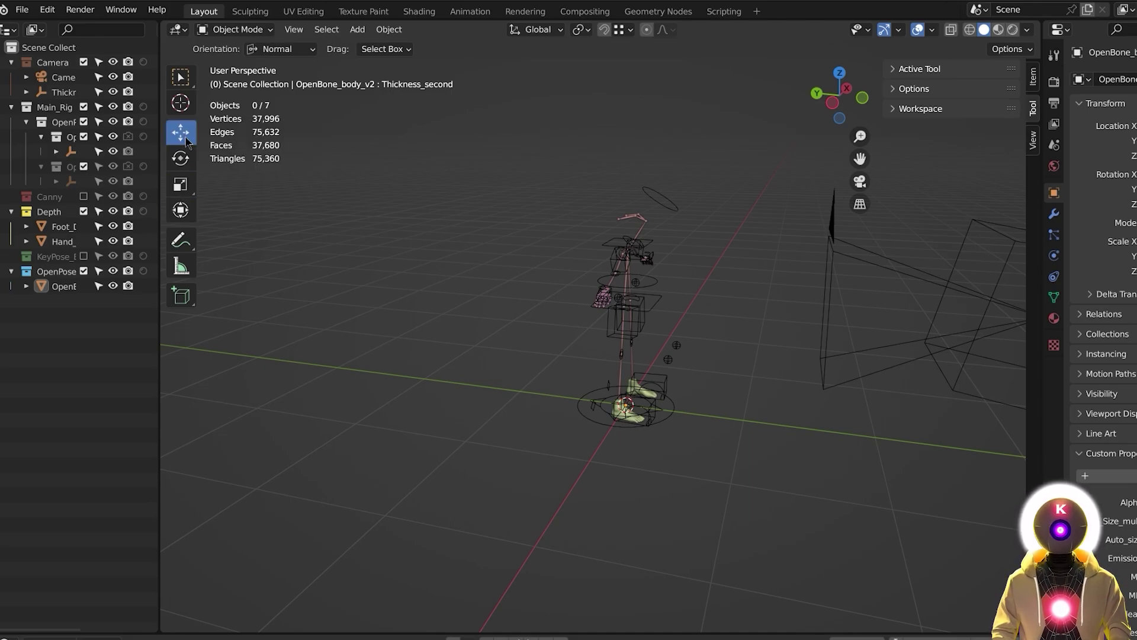
{"action": "left_click", "coordinate": [183, 158]}
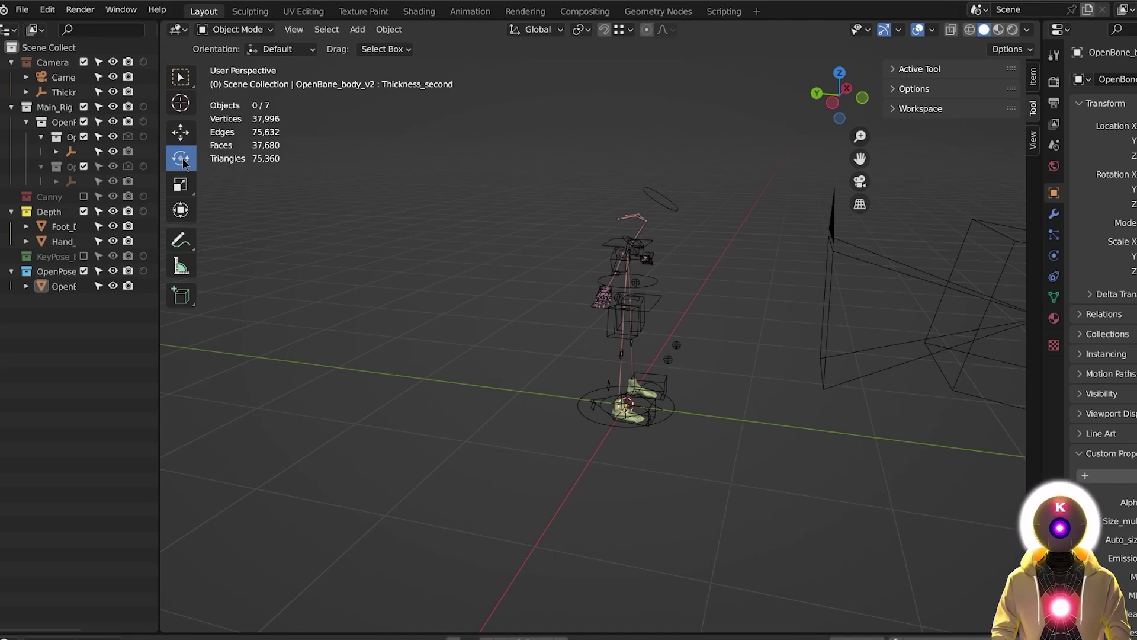
{"action": "key", "text": "w"}
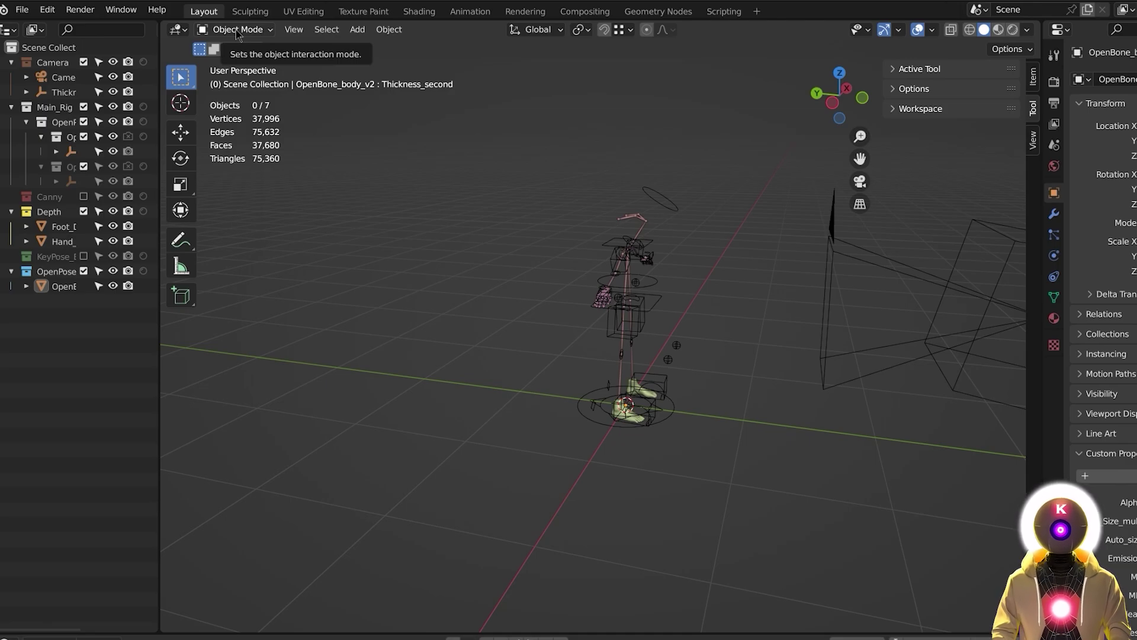
Try to move the whole character rig in Object Mode and undo the move.
{"action": "scroll", "coordinate": [759, 292], "scroll_direction": "down", "scroll_amount": 2}
{"action": "left_click_drag", "start_coordinate": [732, 224], "coordinate": [979, 406]}
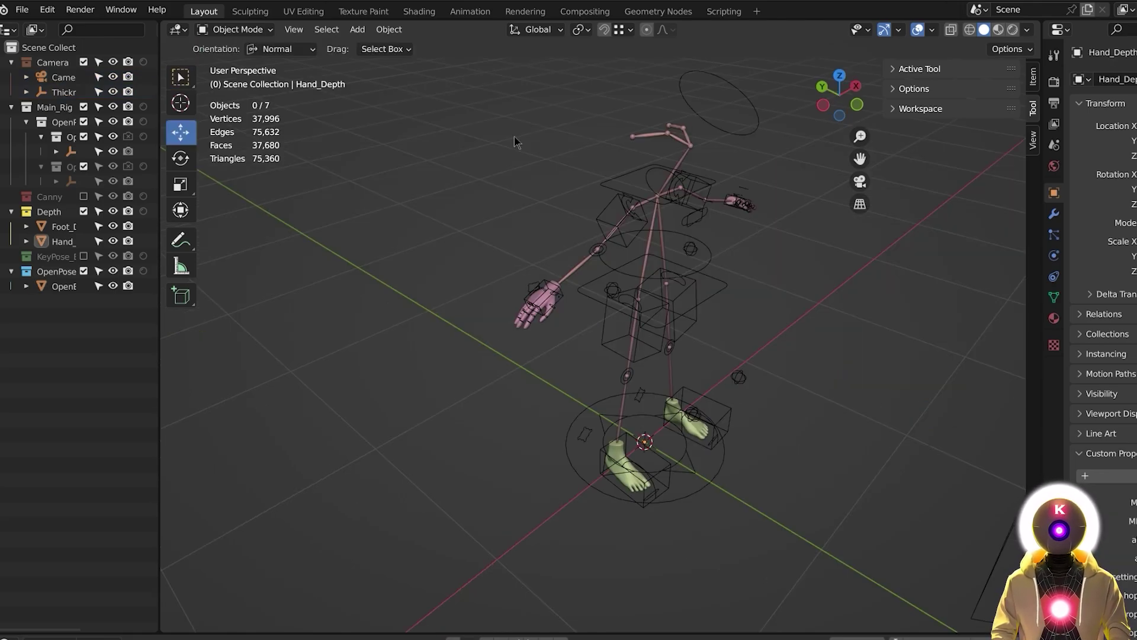
{"action": "left_click_drag", "start_coordinate": [514, 136], "coordinate": [780, 528]}
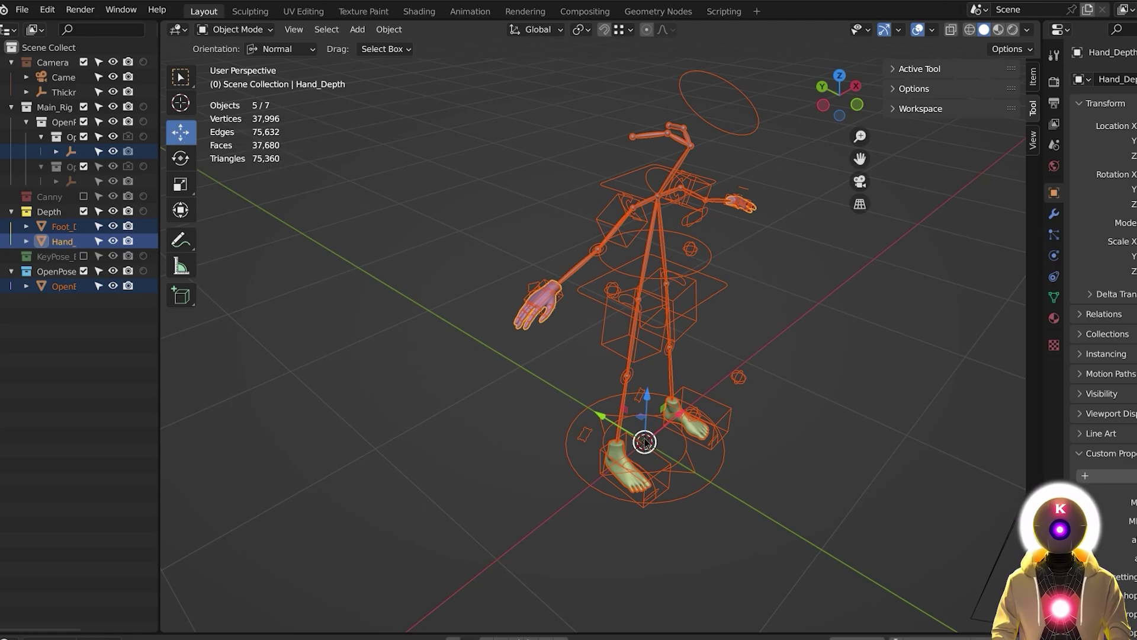
{"action": "left_click_drag", "start_coordinate": [645, 442], "coordinate": [562, 412]}
{"action": "key", "text": "ctrl+z"}
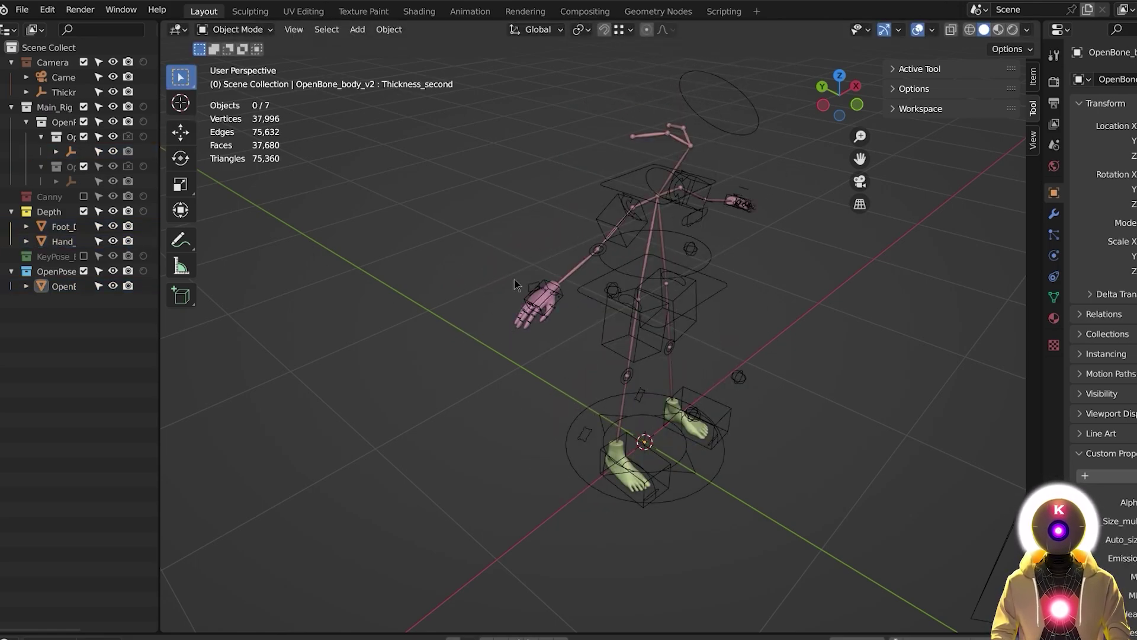
Select the OpenPoseBone_v2_rig armature and switch it to Pose Mode.
{"action": "left_click", "coordinate": [239, 30]}
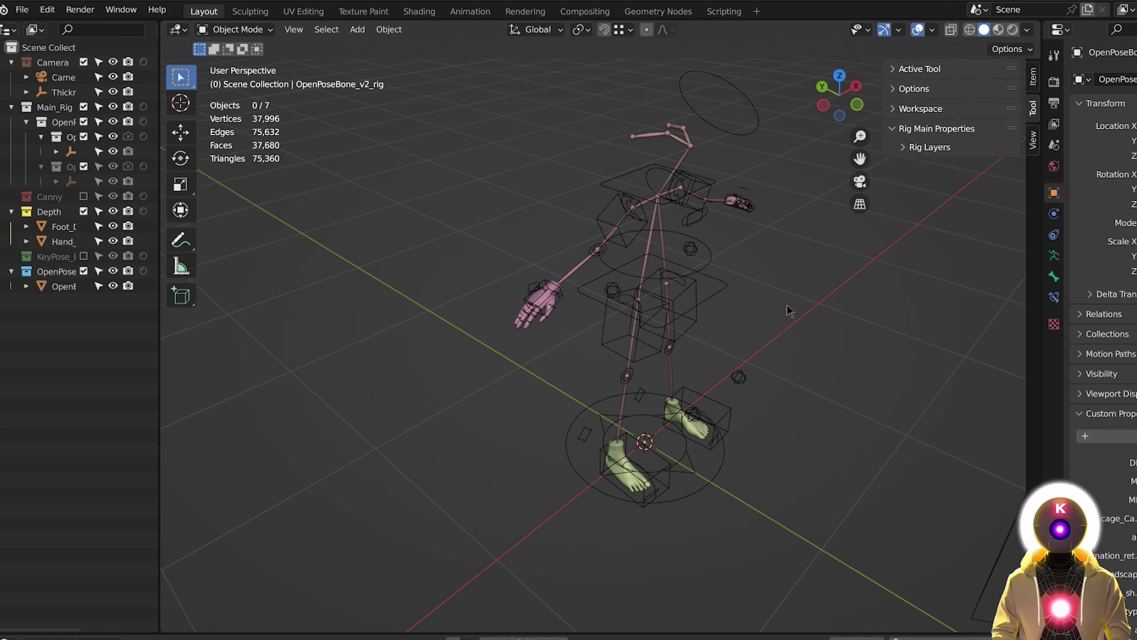
{"action": "left_click", "coordinate": [722, 133]}
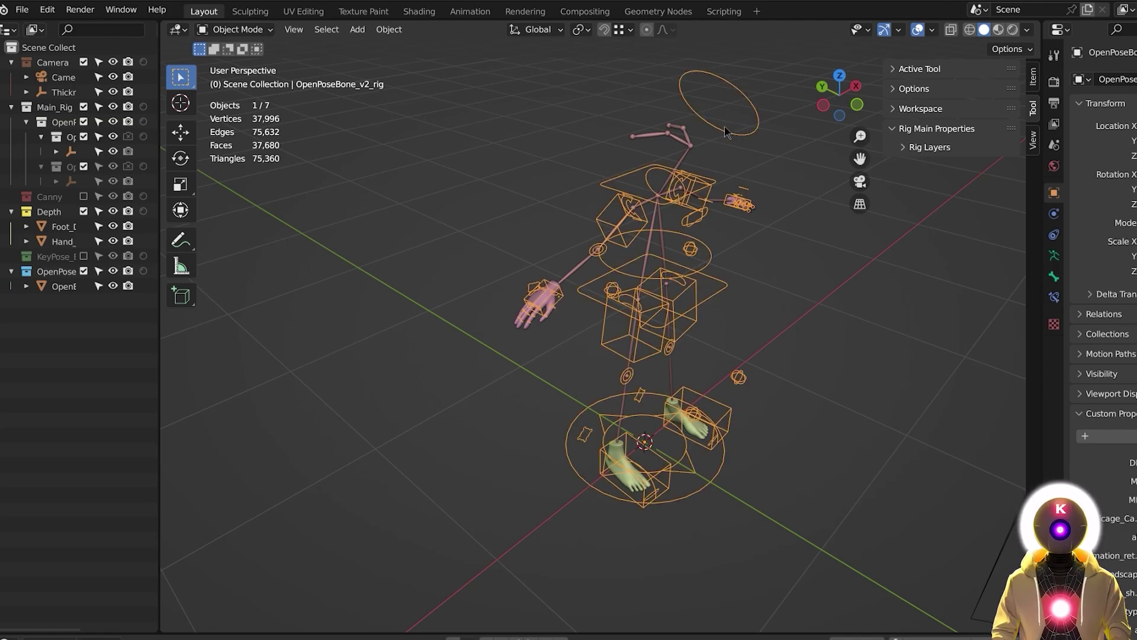
{"action": "left_click", "coordinate": [260, 31]}
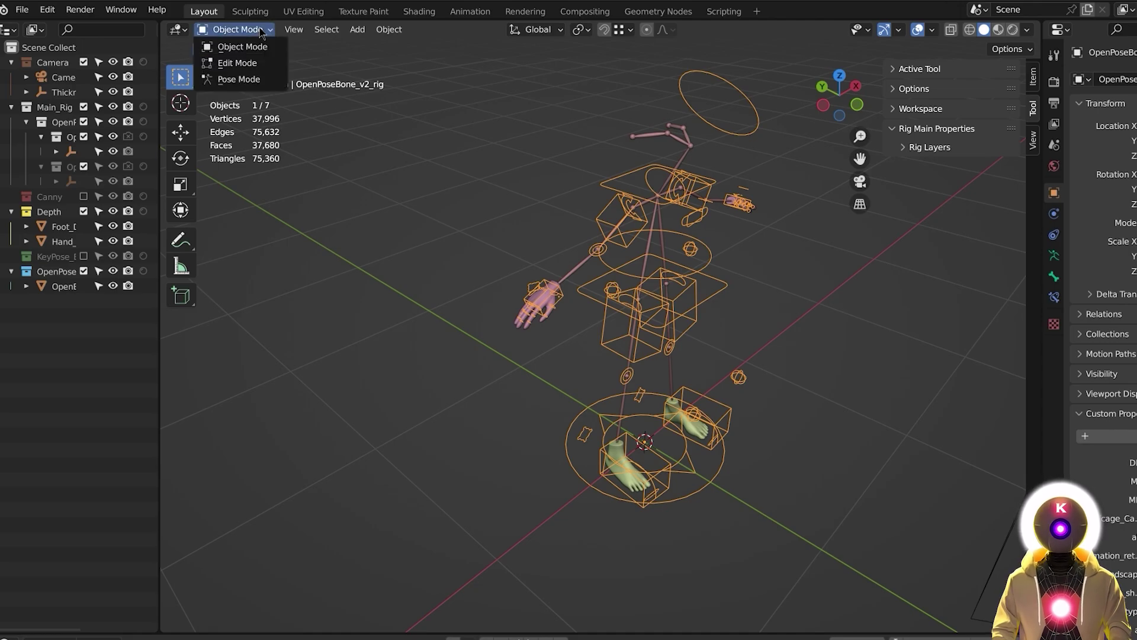
{"action": "left_click", "coordinate": [237, 79]}
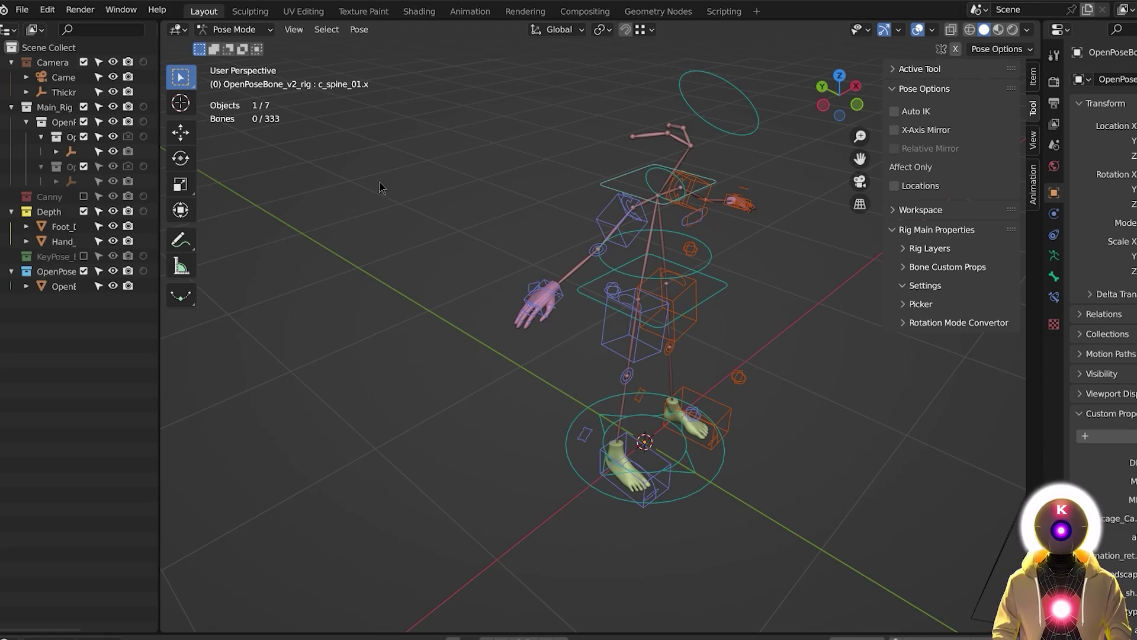
Move the rig's right hand control upwards to bend the arm and shift the right foot control outwards.
{"action": "left_click", "coordinate": [187, 135]}
{"action": "scroll", "coordinate": [554, 281], "scroll_direction": "up", "scroll_amount": 2}
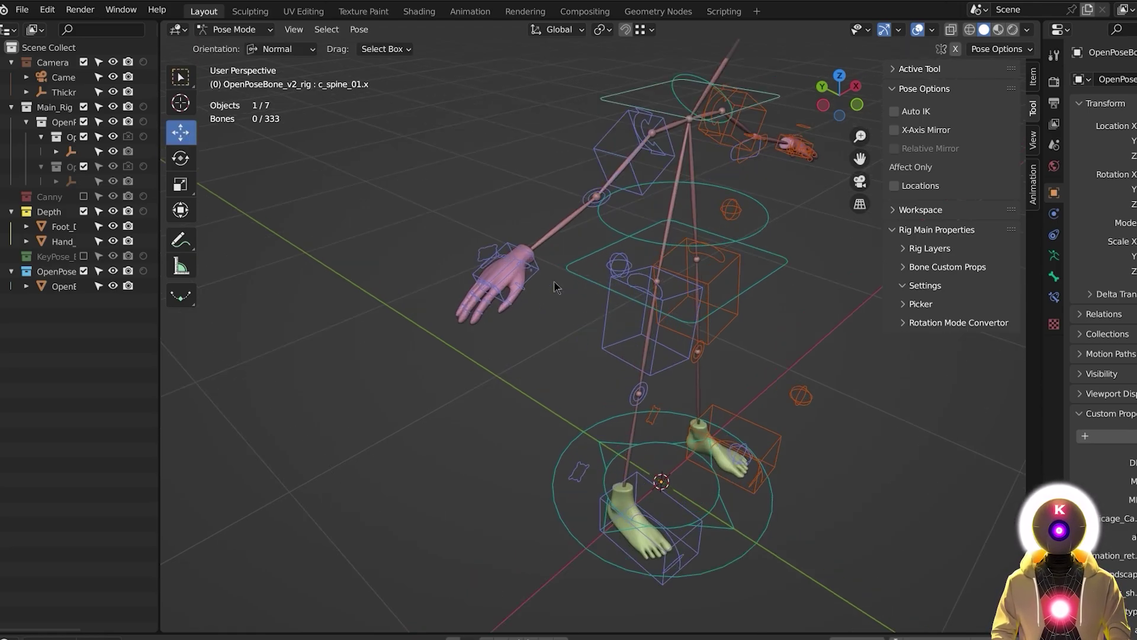
{"action": "scroll", "coordinate": [551, 270], "scroll_direction": "up", "scroll_amount": 3}
{"action": "scroll", "coordinate": [518, 255], "scroll_direction": "down", "scroll_amount": 3}
{"action": "left_click", "coordinate": [519, 260]}
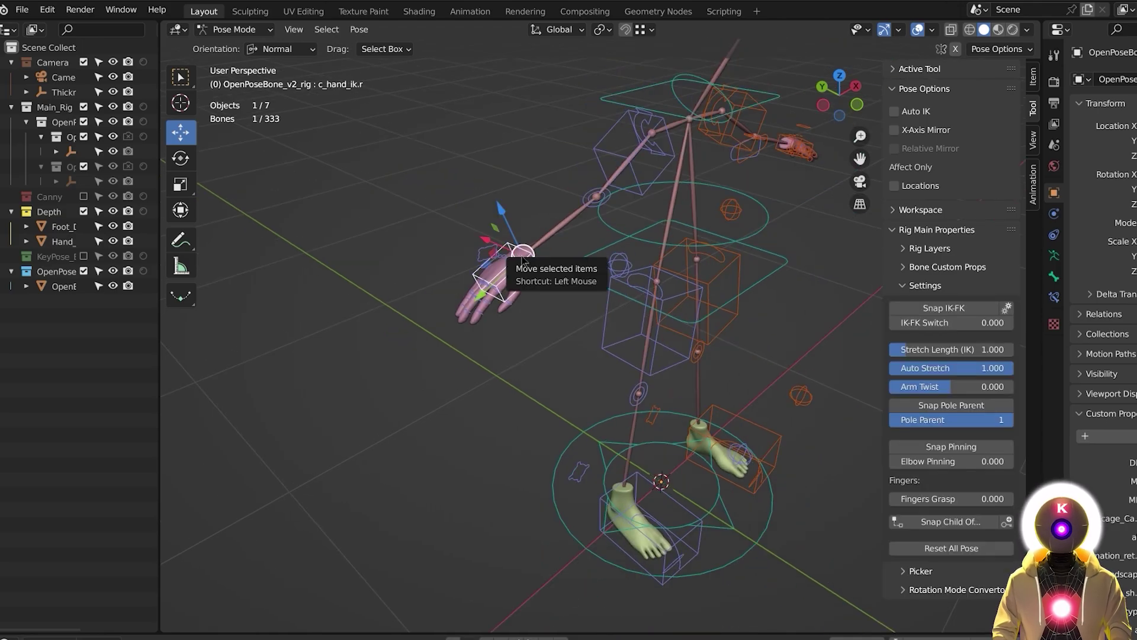
{"action": "left_click_drag", "start_coordinate": [519, 259], "coordinate": [537, 205]}
{"action": "left_click", "coordinate": [622, 510]}
{"action": "left_click_drag", "start_coordinate": [622, 515], "coordinate": [589, 506]}
Rotate the right hand control with the Rotate tool so the fingers point downwards.
{"action": "left_click", "coordinate": [536, 210]}
{"action": "left_click", "coordinate": [179, 161]}
{"action": "left_click_drag", "start_coordinate": [514, 161], "coordinate": [605, 213]}
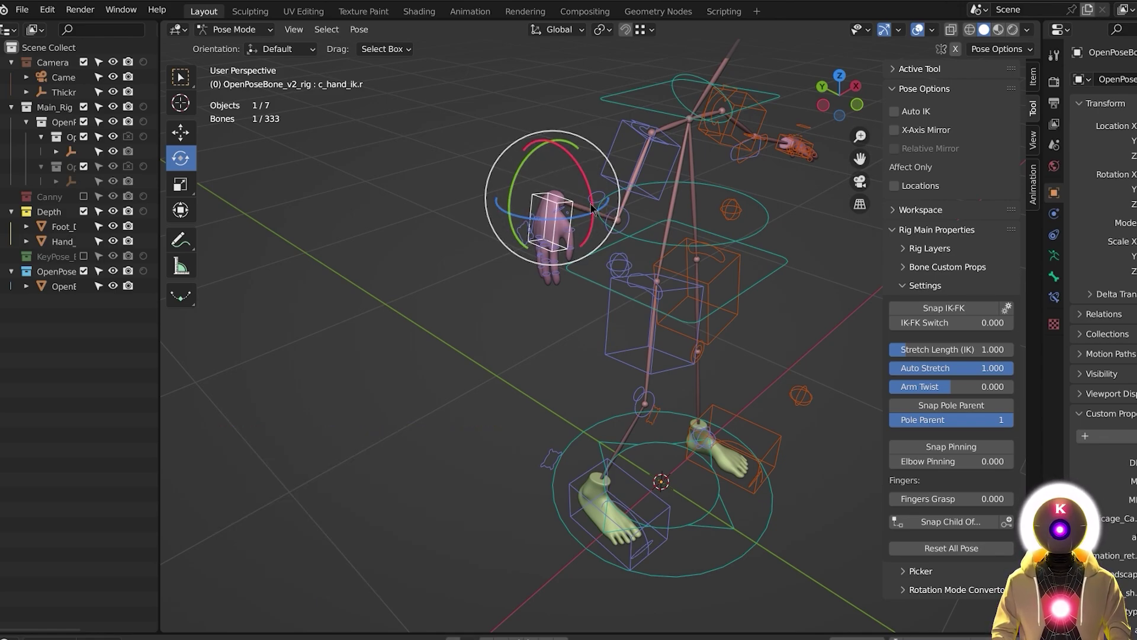
{"action": "mouse_move", "coordinate": [606, 212]}
{"action": "left_mouse_down"}
{"action": "mouse_move", "coordinate": [584, 228]}
{"action": "mouse_move", "coordinate": [542, 207]}
{"action": "mouse_move", "coordinate": [568, 228]}
{"action": "mouse_move", "coordinate": [602, 214]}
{"action": "left_mouse_up"}
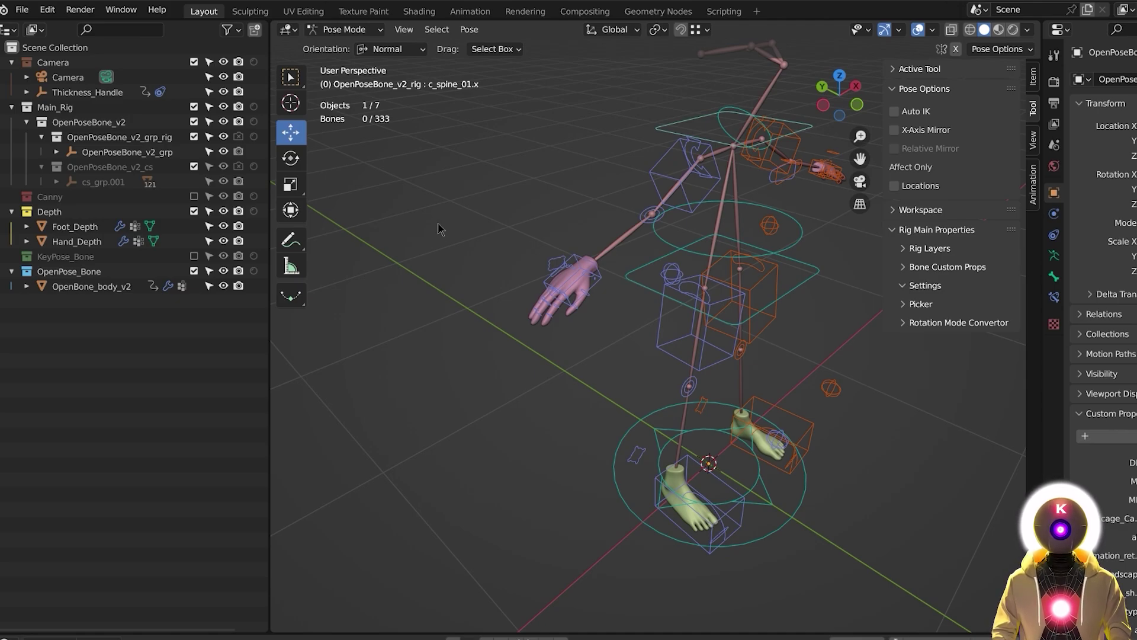
Select all the right hand bones and move them about 0.54 m up and in towards the shoulder.
{"action": "middle_click_drag", "start_coordinate": [438, 222], "coordinate": [563, 282]}
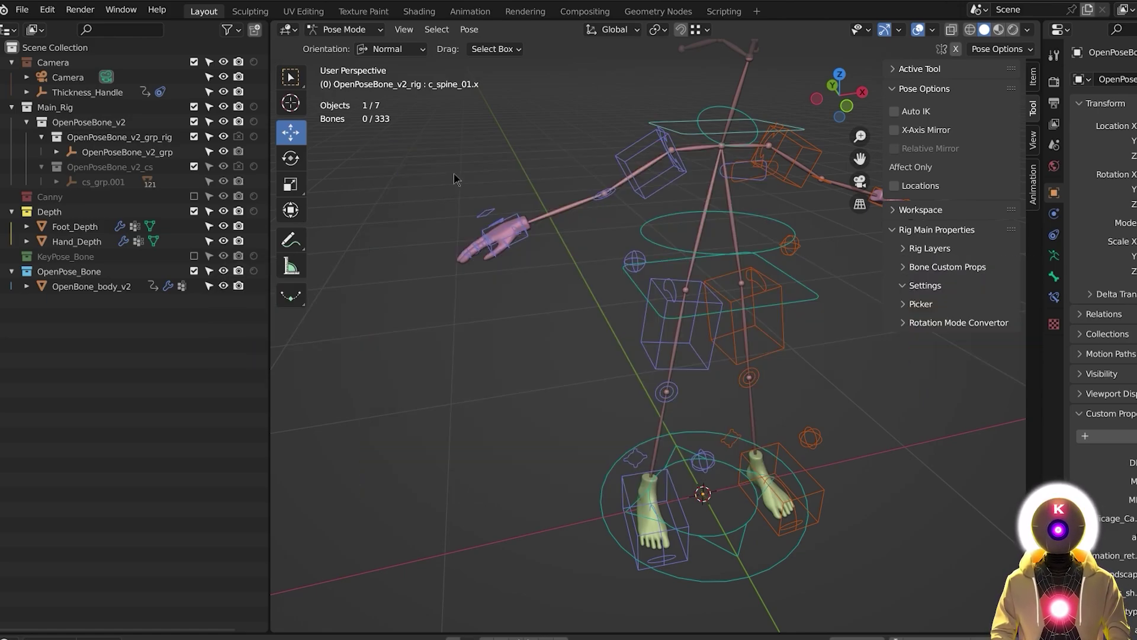
{"action": "left_click_drag", "start_coordinate": [454, 173], "coordinate": [549, 309]}
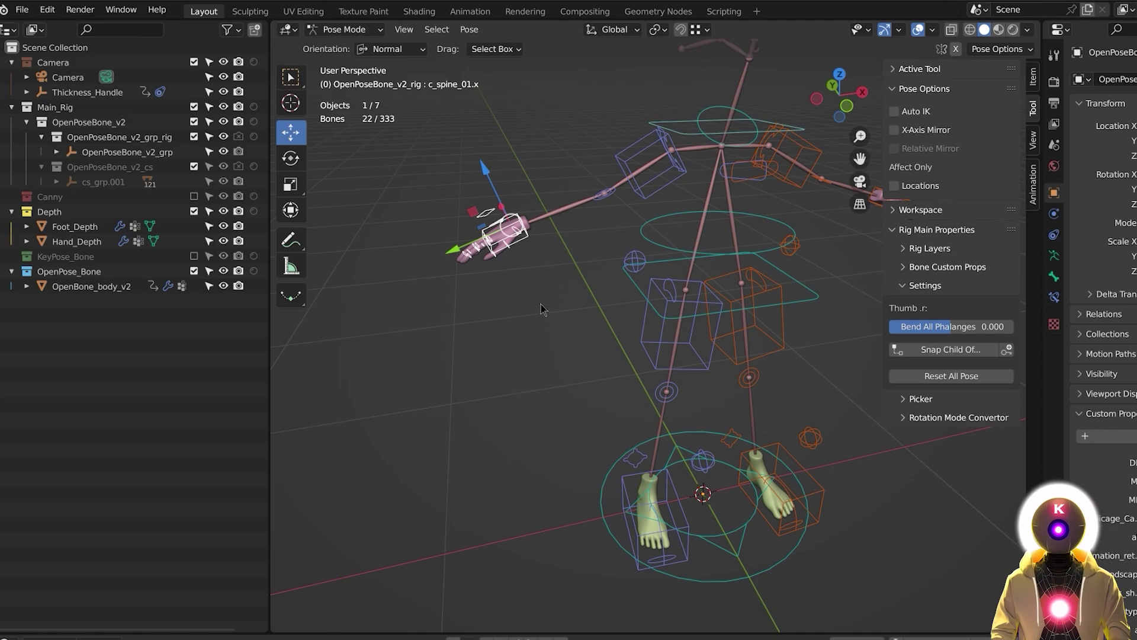
{"action": "key", "text": "g"}
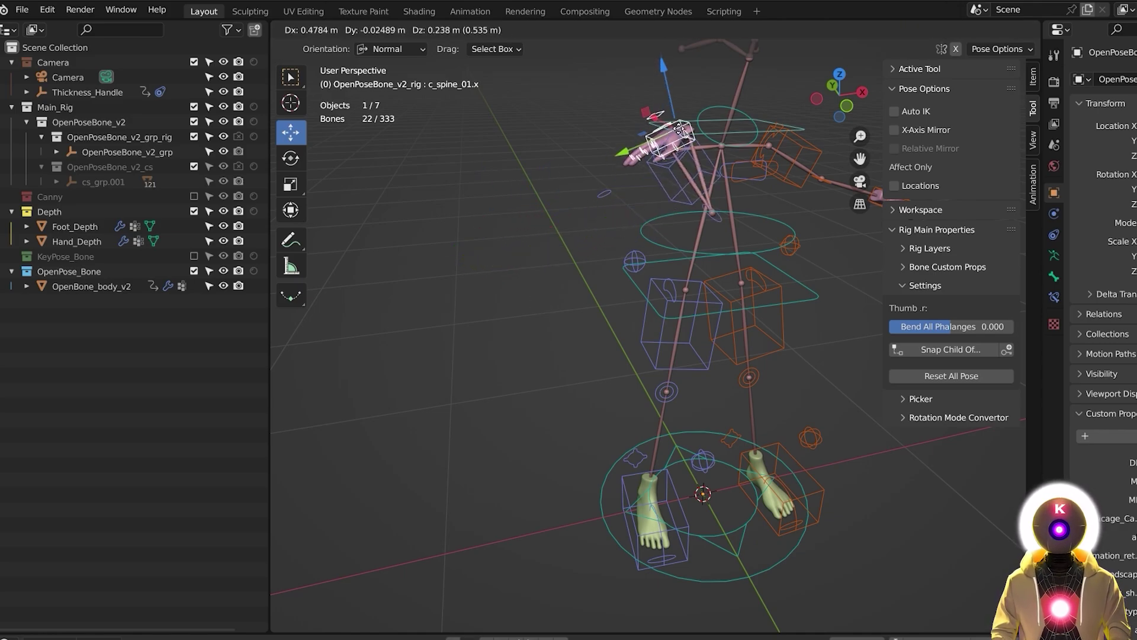
{"action": "left_click", "coordinate": [672, 103]}
Rotate the right hand control so the fingers point upwards and the palm faces forwards.
{"action": "middle_click_drag", "start_coordinate": [671, 104], "coordinate": [764, 282]}
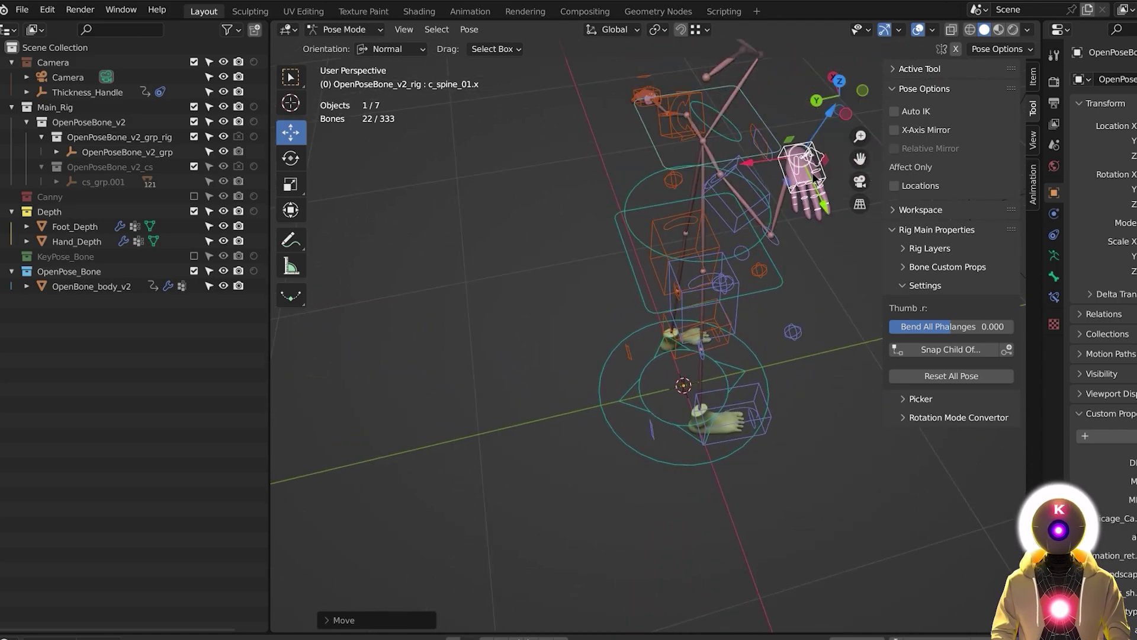
{"action": "middle_click_drag", "start_coordinate": [805, 156], "coordinate": [703, 175]}
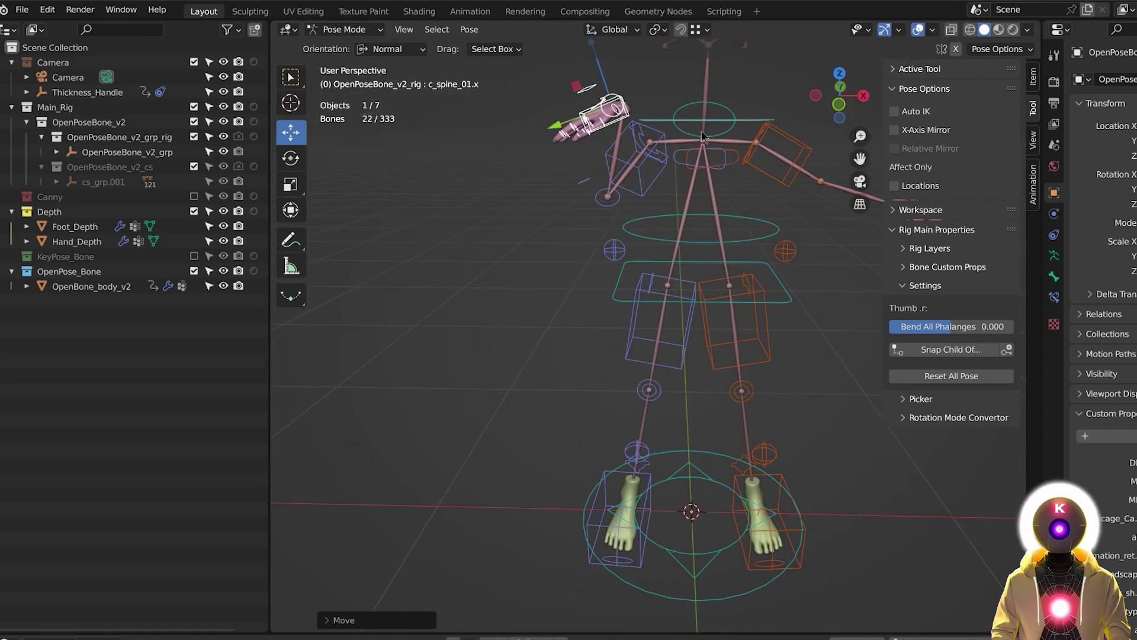
{"action": "left_click_drag", "start_coordinate": [860, 159], "coordinate": [861, 163]}
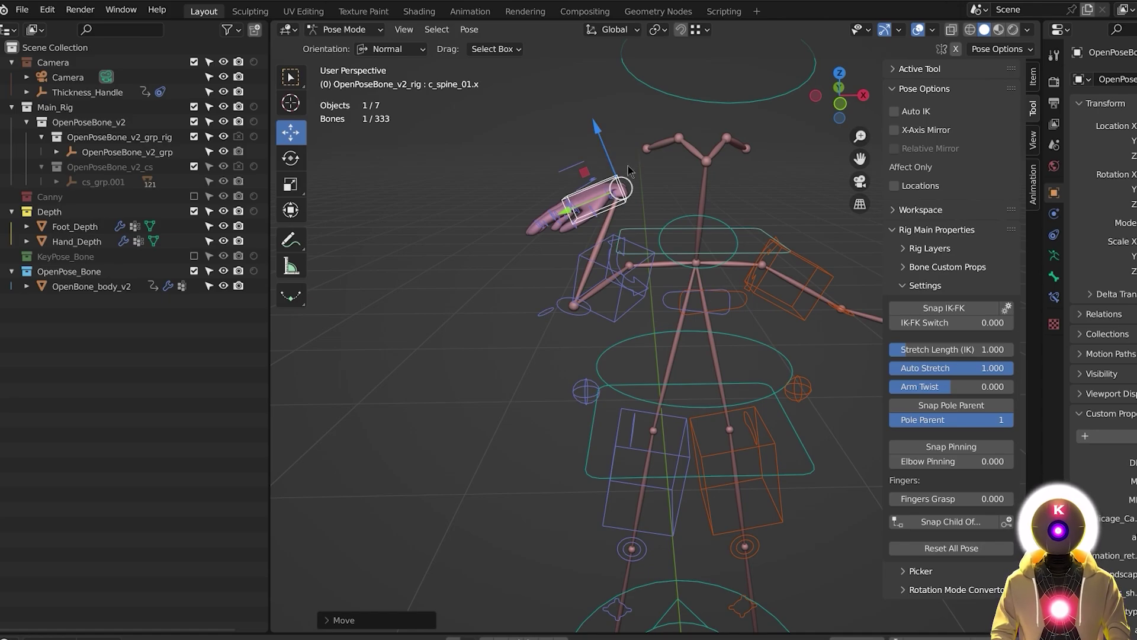
{"action": "left_click", "coordinate": [291, 158]}
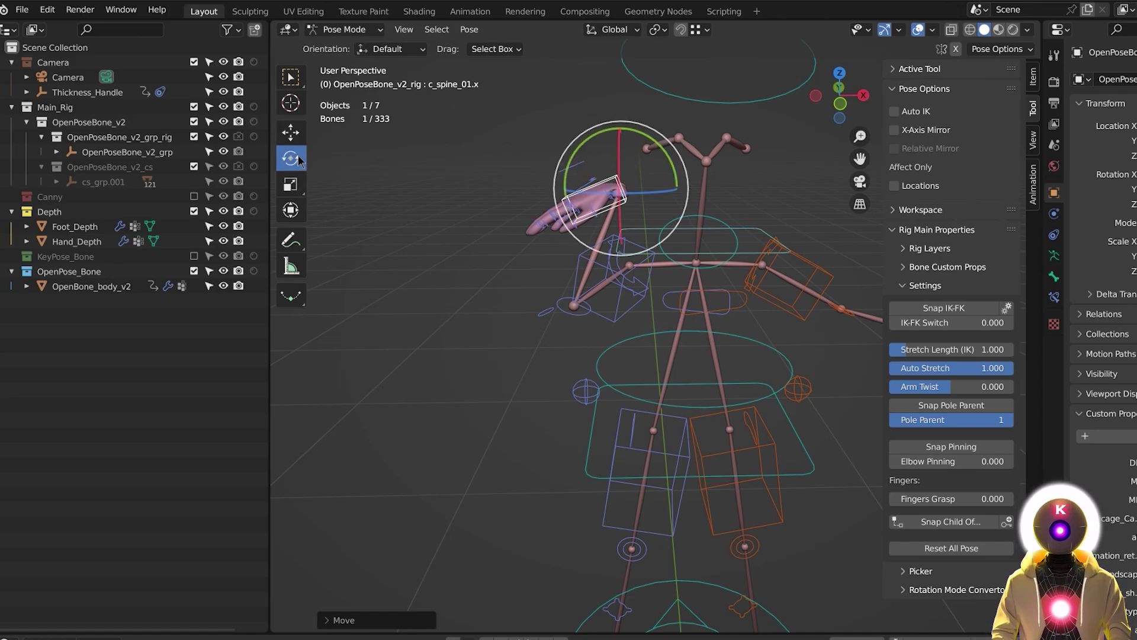
{"action": "left_click_drag", "start_coordinate": [573, 141], "coordinate": [582, 132]}
{"action": "left_click_drag", "start_coordinate": [619, 125], "coordinate": [640, 135]}
Move the right hand control outwards and slightly down with the Move tool, keeping the forearm upright beside the shoulder.
{"action": "key", "text": "shift+space"}
{"action": "key", "text": "g"}
{"action": "left_click_drag", "start_coordinate": [619, 189], "coordinate": [556, 232]}
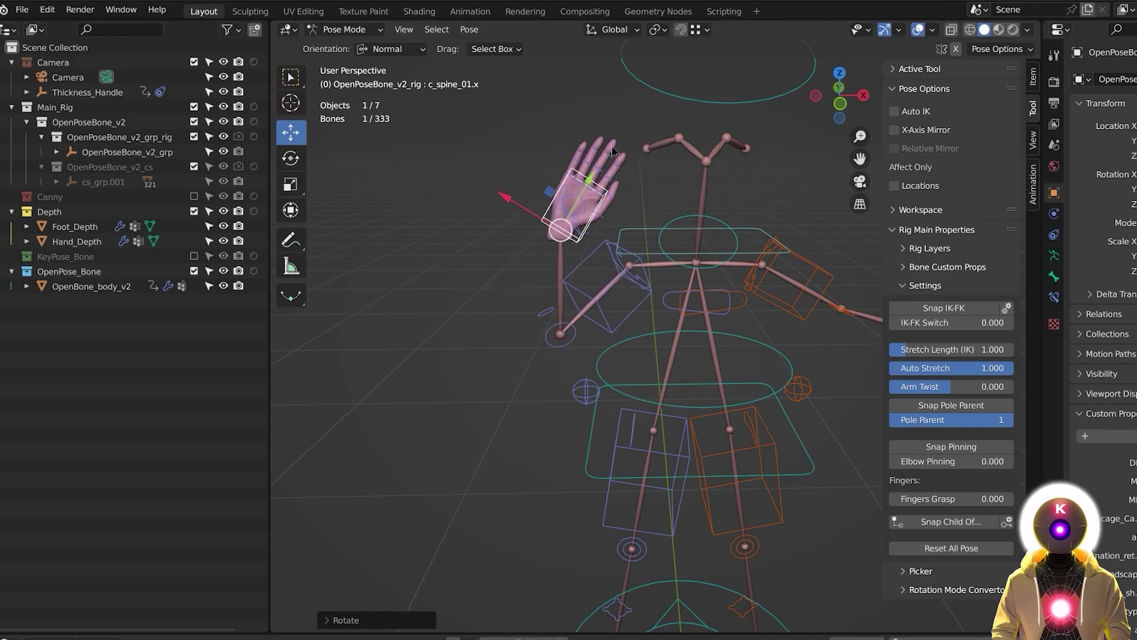
{"action": "middle_click_drag", "start_coordinate": [556, 237], "coordinate": [550, 300]}
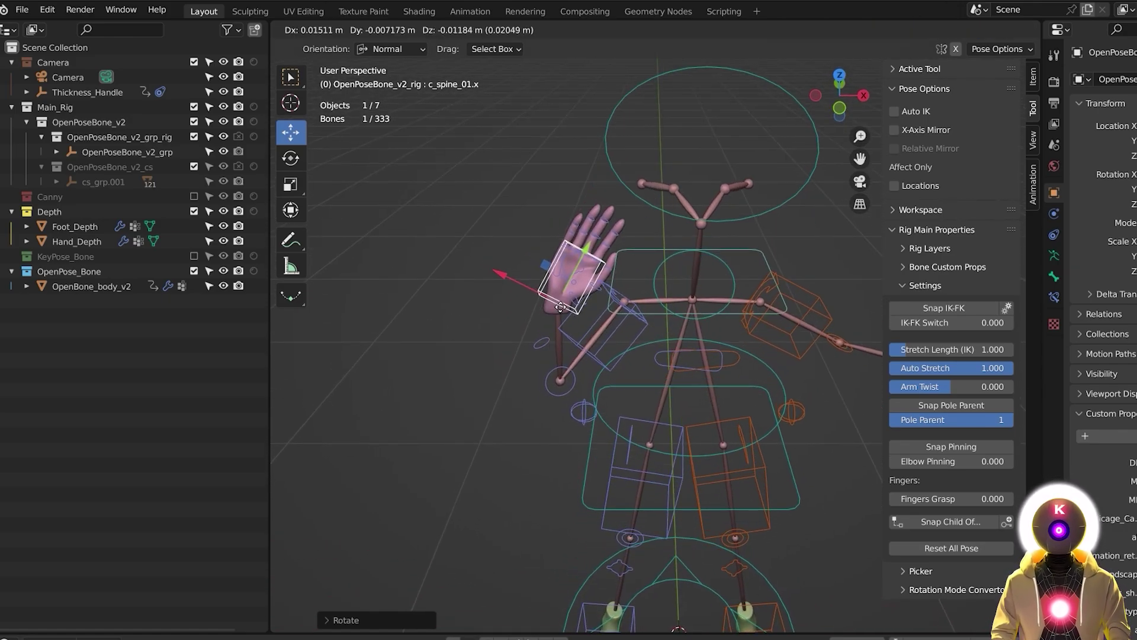
{"action": "left_click_drag", "start_coordinate": [681, 220], "coordinate": [691, 217]}
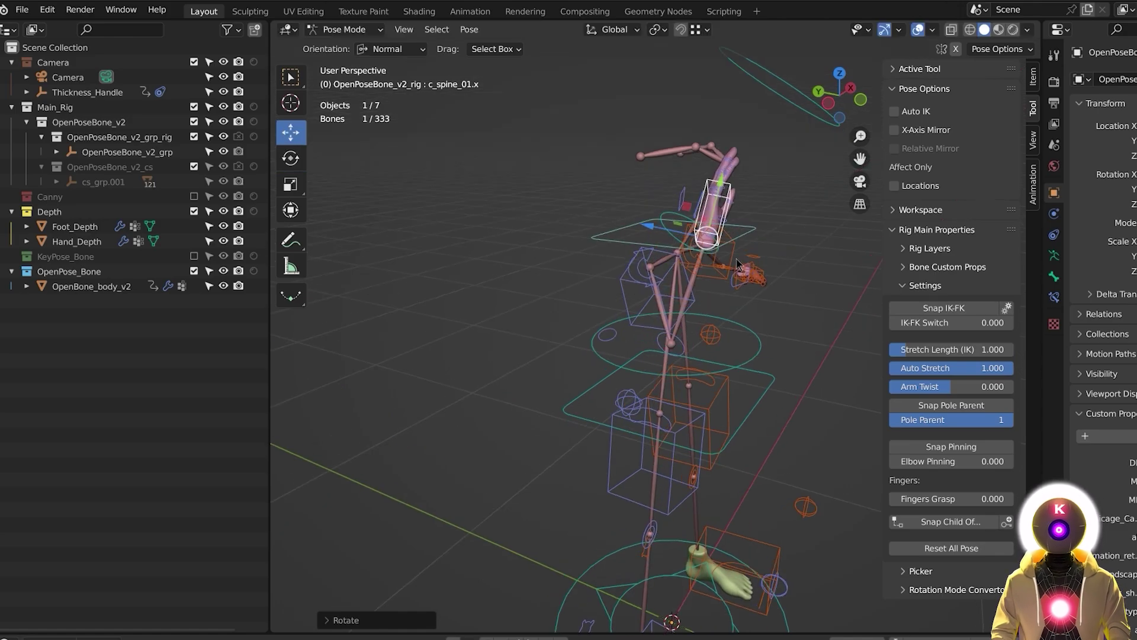
{"action": "middle_click_drag", "start_coordinate": [737, 259], "coordinate": [568, 210]}
Try to move the right thumb's tip bone inwards towards the head, and undo the move.
{"action": "left_click", "coordinate": [562, 205]}
{"action": "left_click_drag", "start_coordinate": [562, 205], "coordinate": [632, 192]}
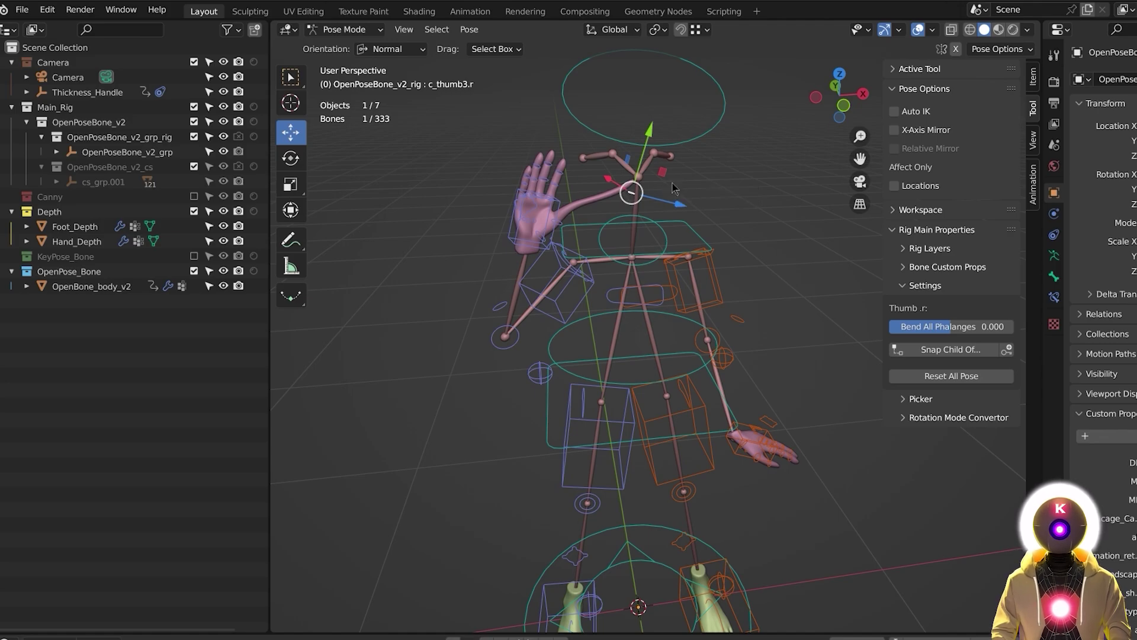
{"action": "key", "text": "ctrl+z"}
Select a right ring finger bone and set its Bend All Phalanges to 2.000.
{"action": "scroll", "coordinate": [624, 250], "scroll_direction": "up", "scroll_amount": 2}
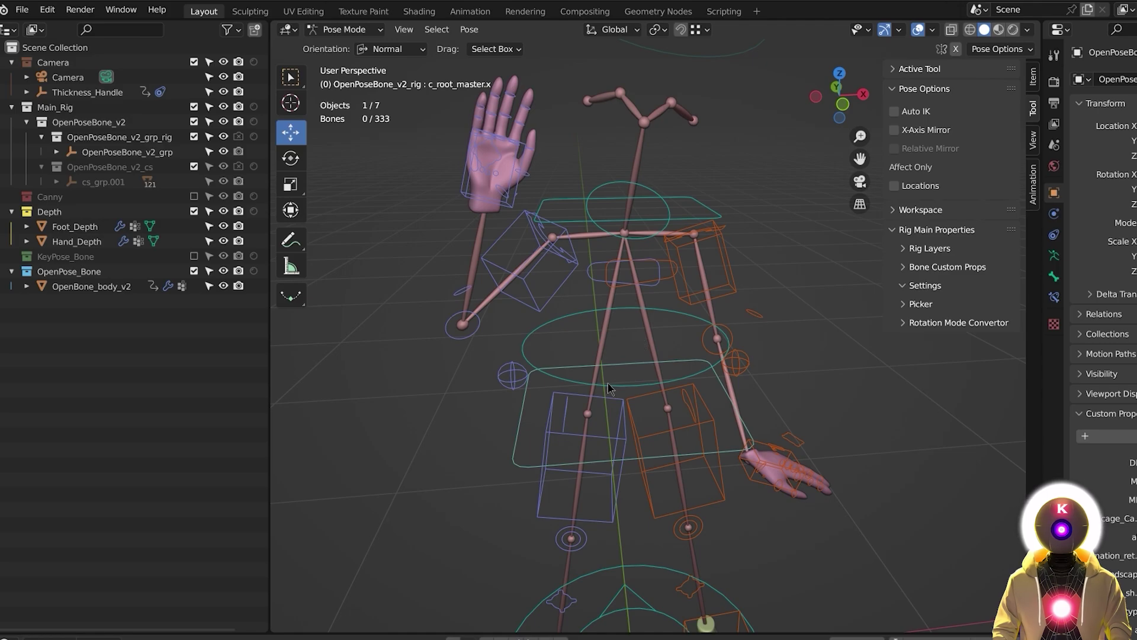
{"action": "left_click", "coordinate": [520, 417]}
{"action": "left_click_drag", "start_coordinate": [629, 440], "coordinate": [644, 447]}
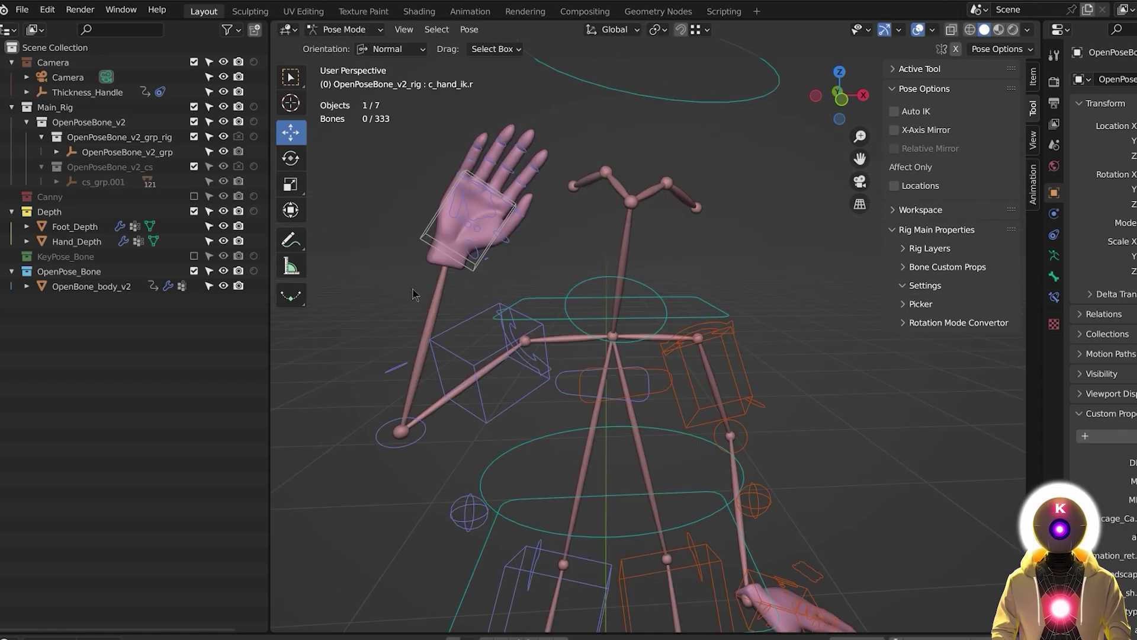
{"action": "left_click", "coordinate": [490, 160]}
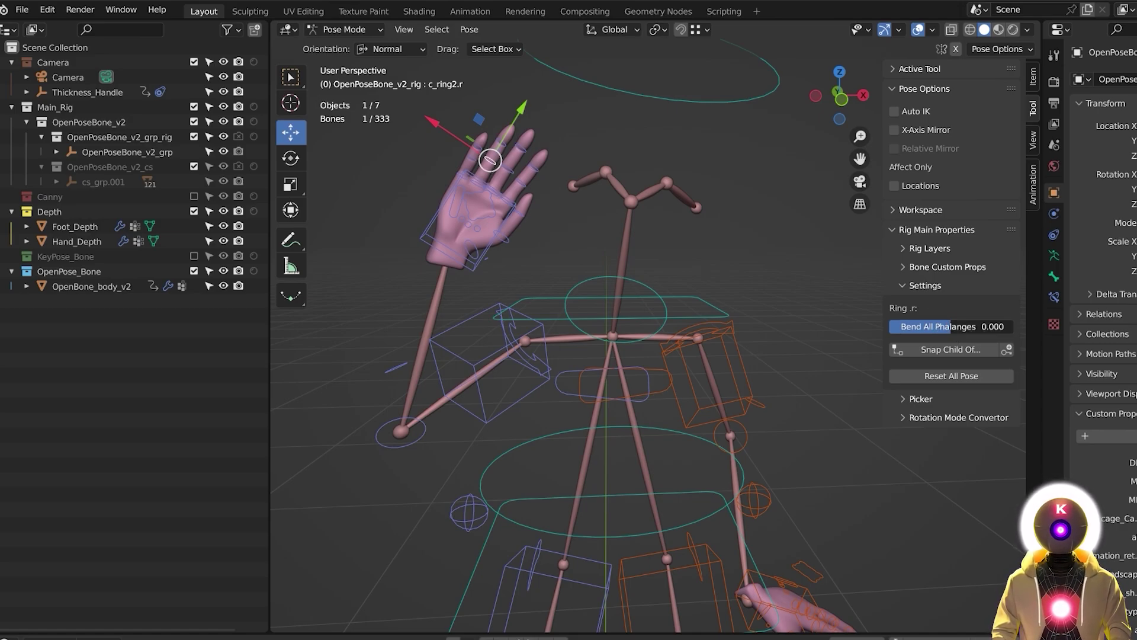
{"action": "left_click_drag", "start_coordinate": [952, 326], "coordinate": [1023, 326]}
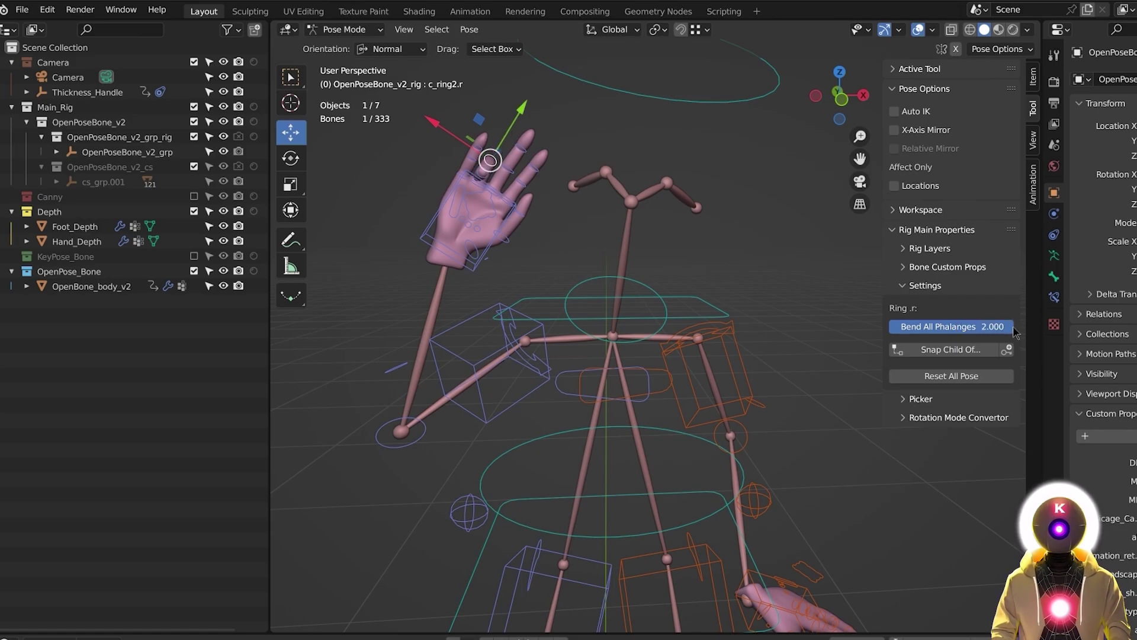
Rotate the base bone of the right ring finger so the finger folds down into the palm.
{"action": "middle_click_drag", "start_coordinate": [468, 270], "coordinate": [576, 322]}
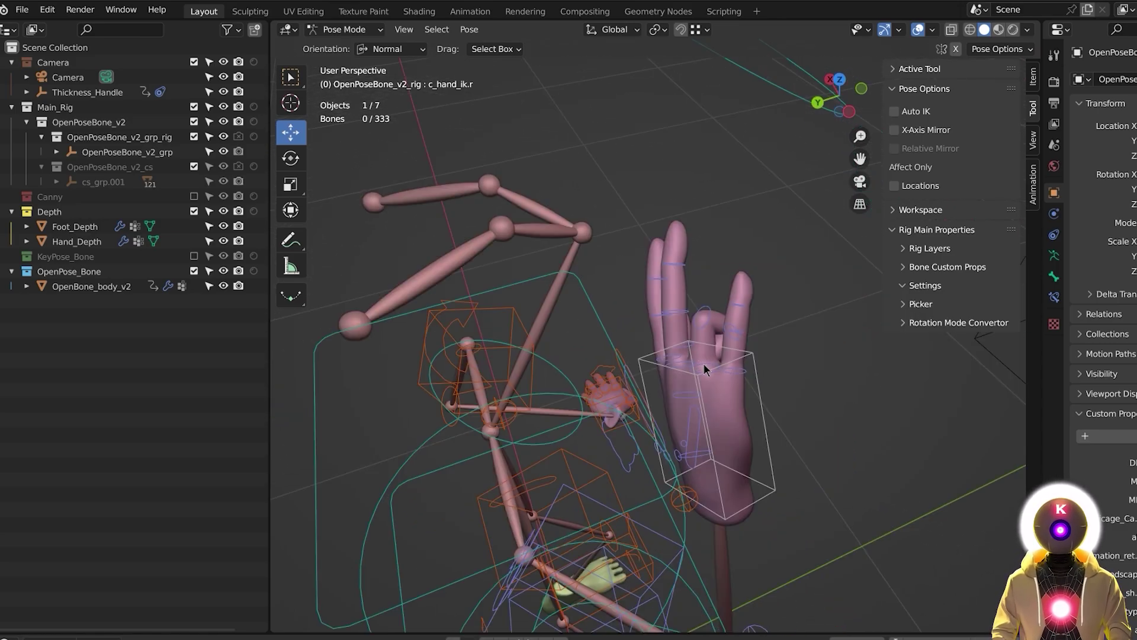
{"action": "left_click", "coordinate": [703, 364]}
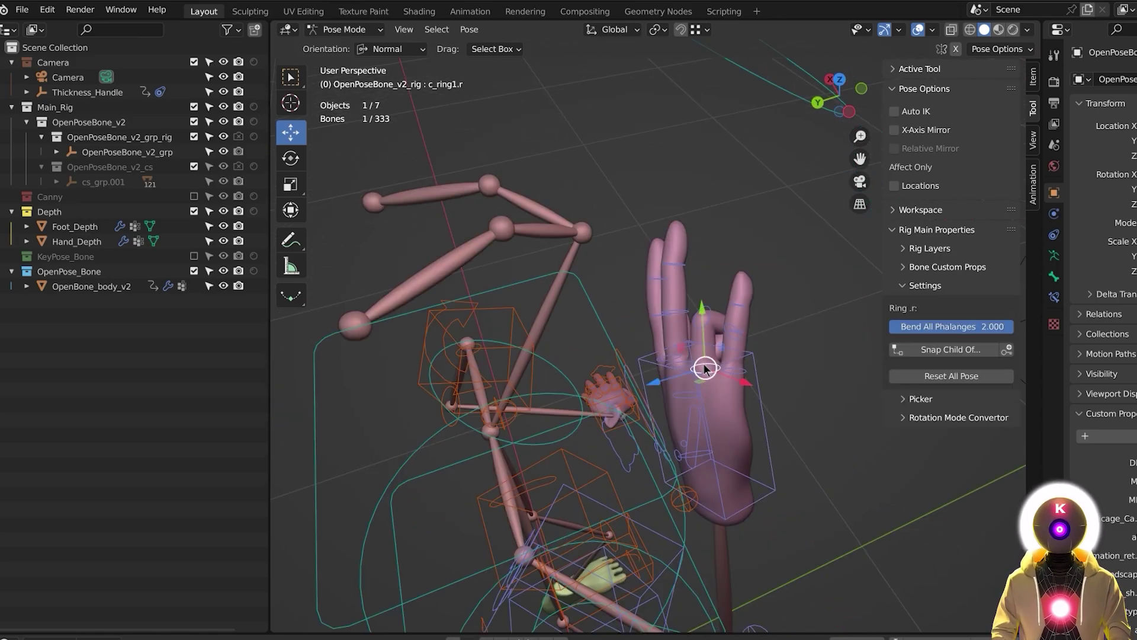
{"action": "left_click", "coordinate": [290, 158]}
{"action": "left_click_drag", "start_coordinate": [681, 321], "coordinate": [740, 323]}
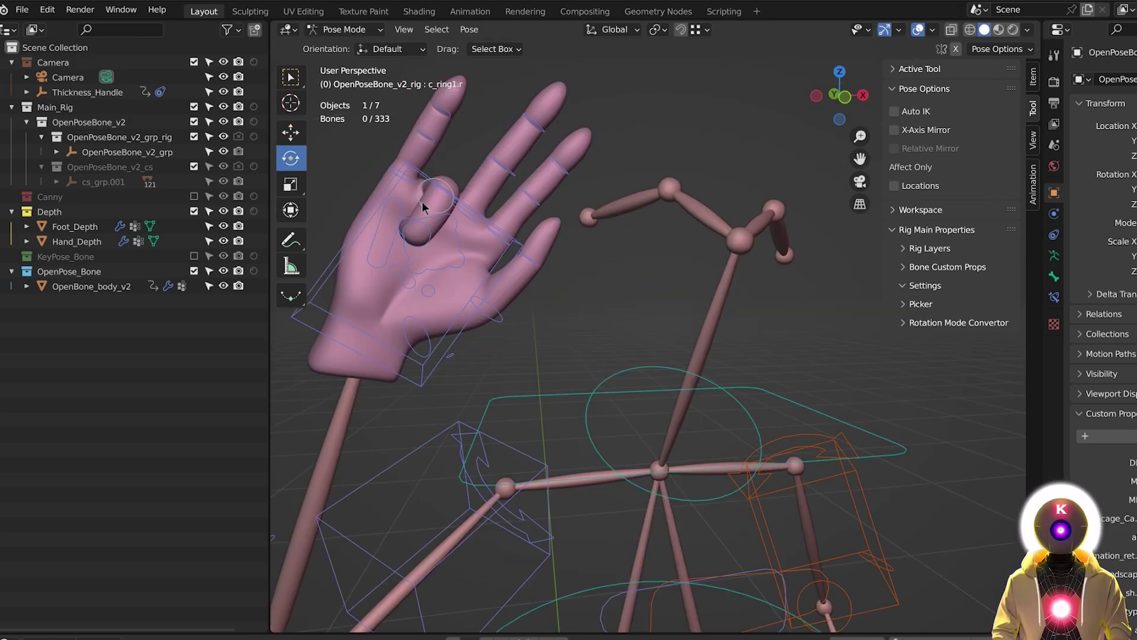
Bend the right little finger's phalanges to 0.992, rotate its base bone down, and fold the thumb across the palm for a peace sign.
{"action": "left_click", "coordinate": [397, 173]}
{"action": "left_click_drag", "start_coordinate": [397, 172], "coordinate": [462, 296]}
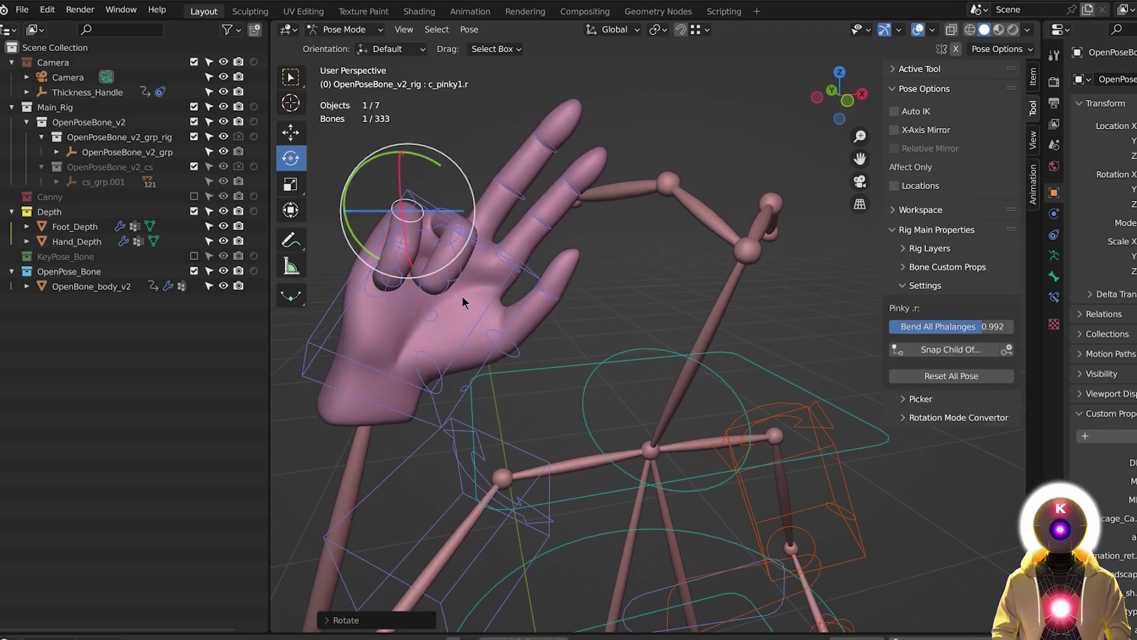
{"action": "left_click", "coordinate": [498, 335]}
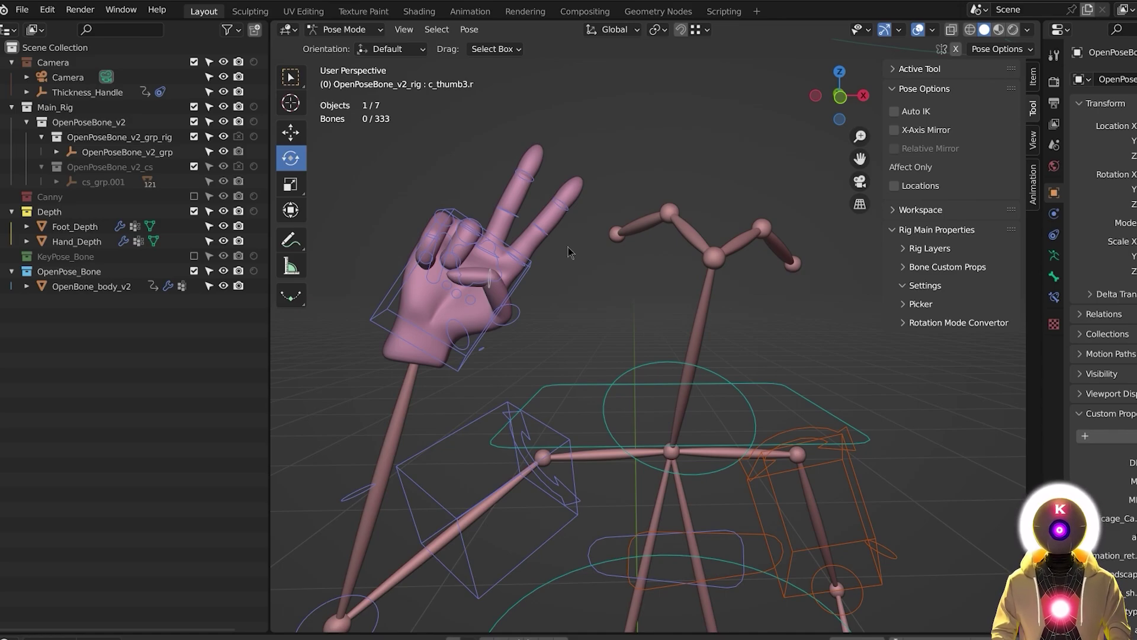
Examine the posed rig and its framing through the scene camera, and return to the free view.
{"action": "scroll", "coordinate": [446, 345], "scroll_direction": "down", "scroll_amount": 2}
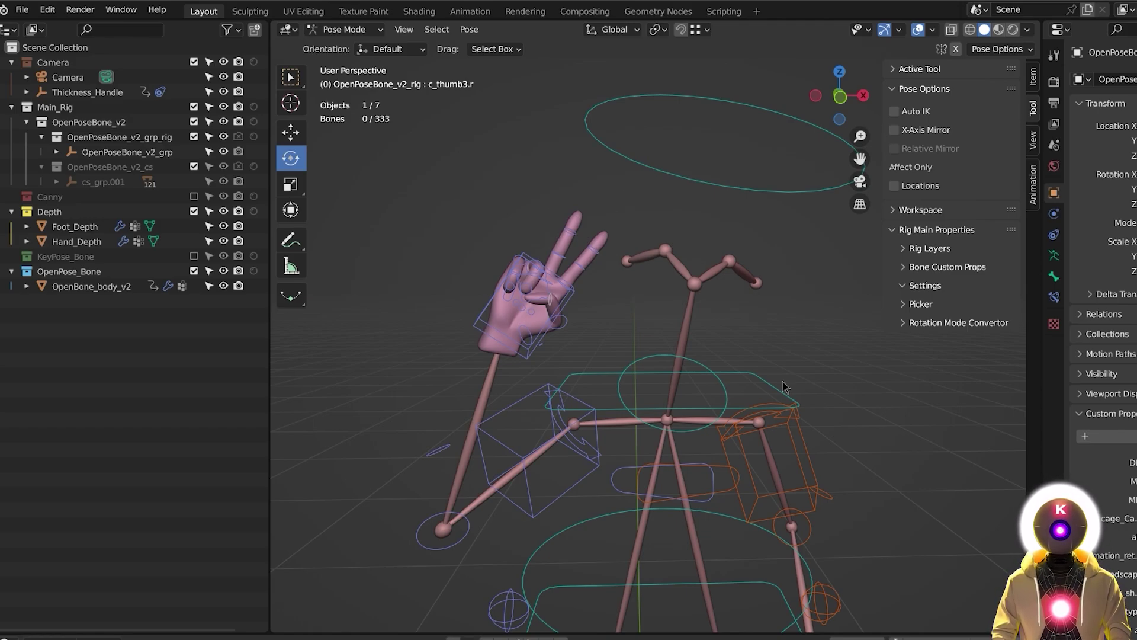
{"action": "key", "text": "w"}
{"action": "middle_click_drag", "start_coordinate": [783, 386], "coordinate": [682, 410]}
{"action": "scroll", "coordinate": [641, 347], "scroll_direction": "down", "scroll_amount": 4}
{"action": "scroll", "coordinate": [830, 376], "scroll_direction": "down", "scroll_amount": 5}
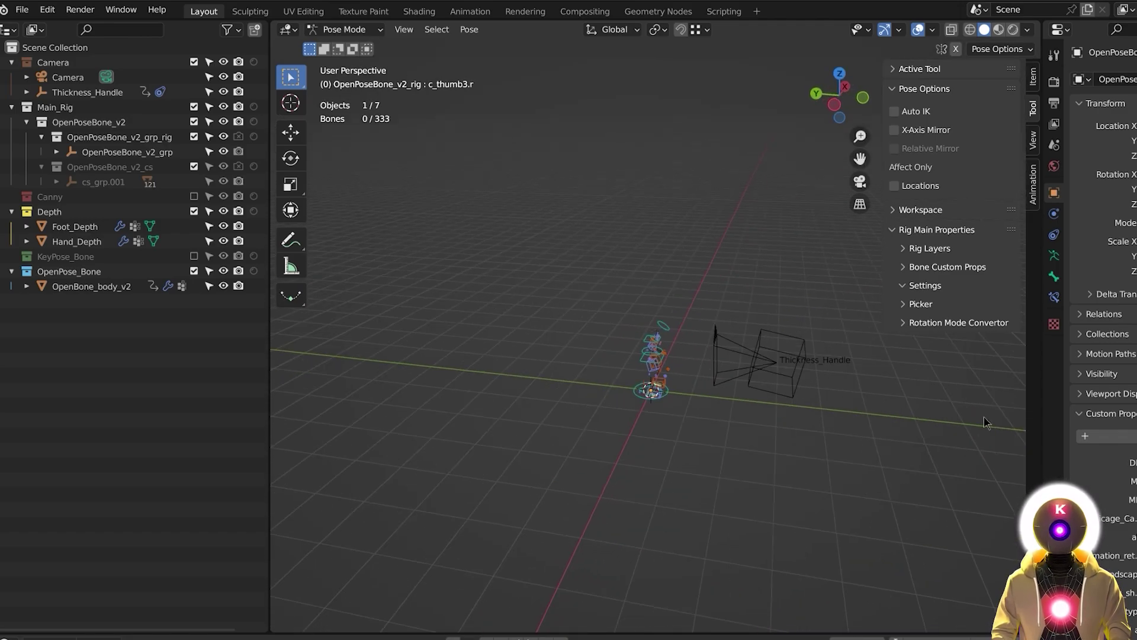
{"action": "scroll", "coordinate": [869, 413], "scroll_direction": "up", "scroll_amount": 2}
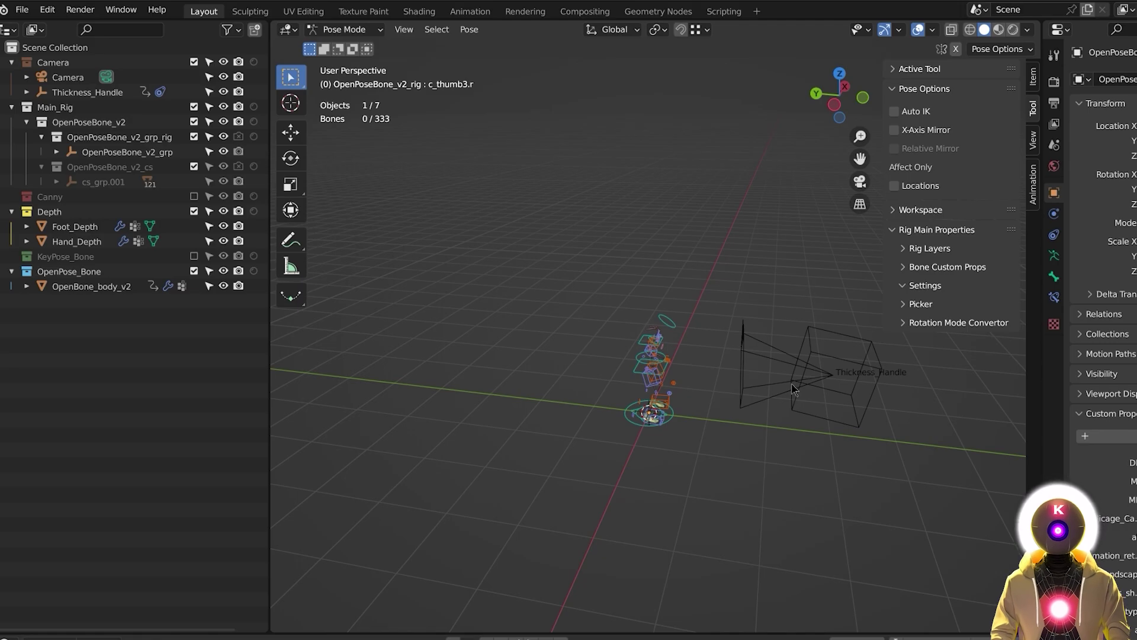
{"action": "key", "text": "KP_0"}
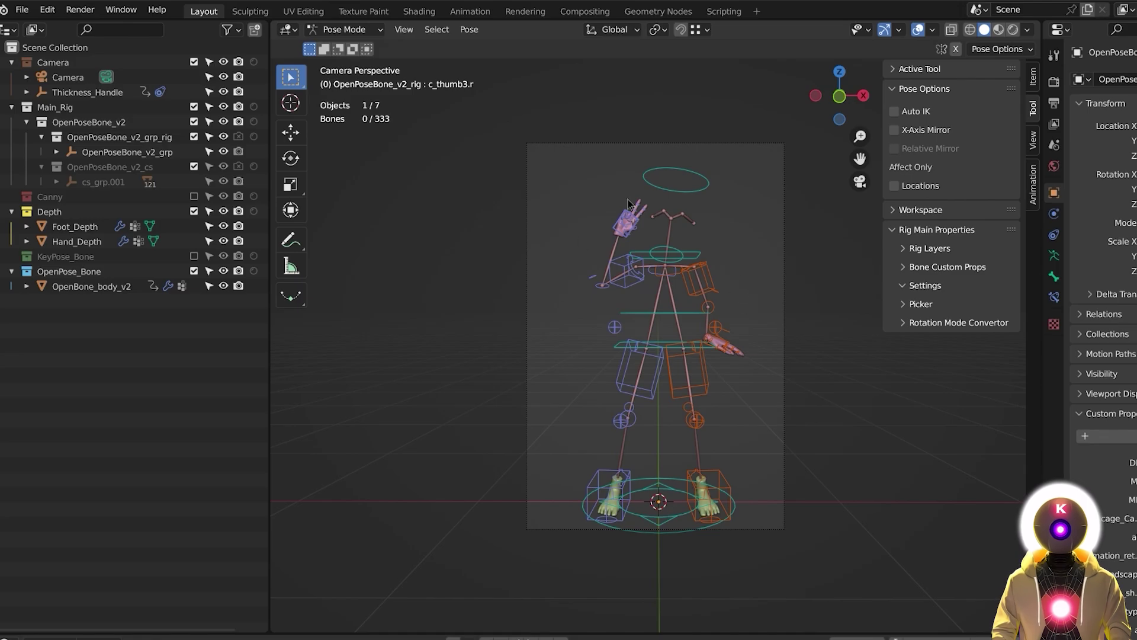
{"action": "key", "text": "KP_0"}
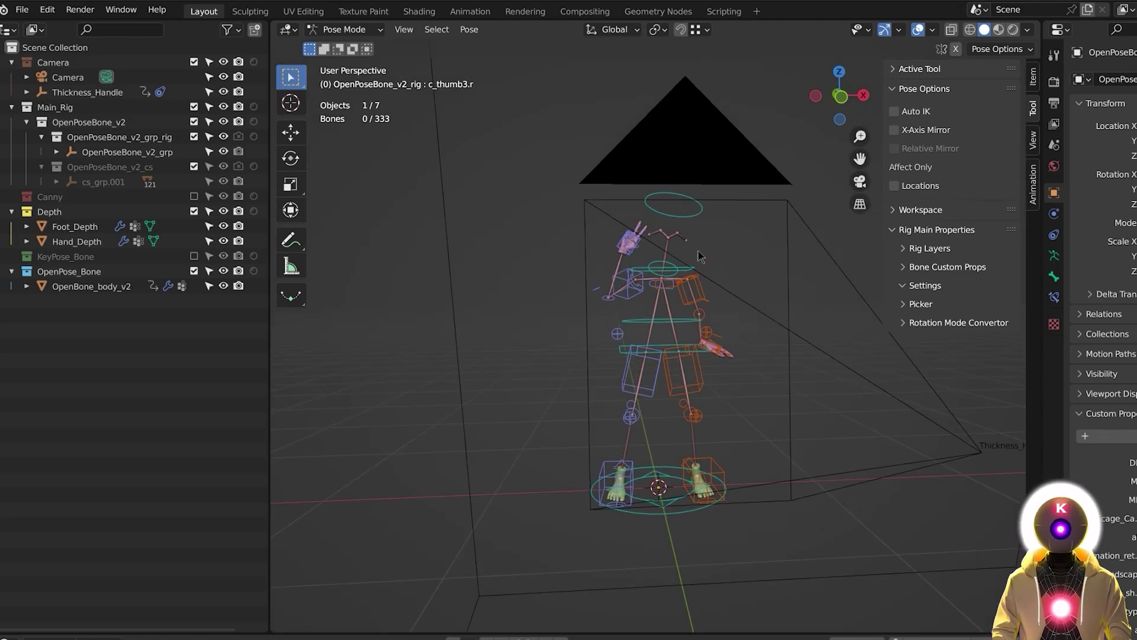
Switch to Object Mode, move the scene camera closer to the rig, and check the framing in camera view.
{"action": "left_click", "coordinate": [381, 31]}
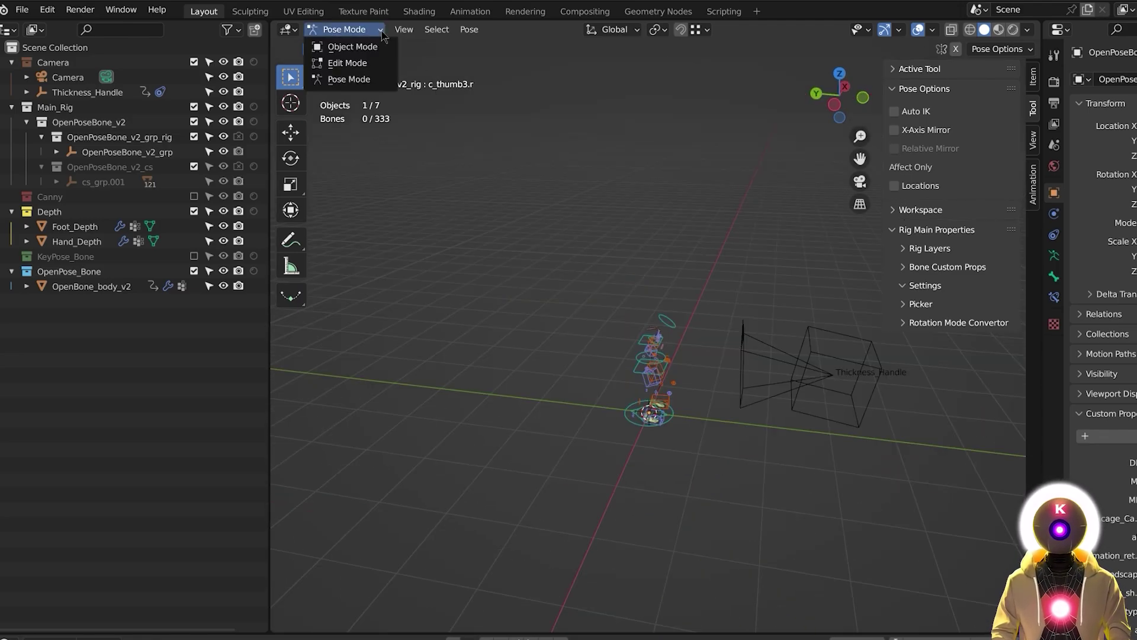
{"action": "left_click", "coordinate": [352, 46]}
{"action": "left_click_drag", "start_coordinate": [729, 294], "coordinate": [777, 434]}
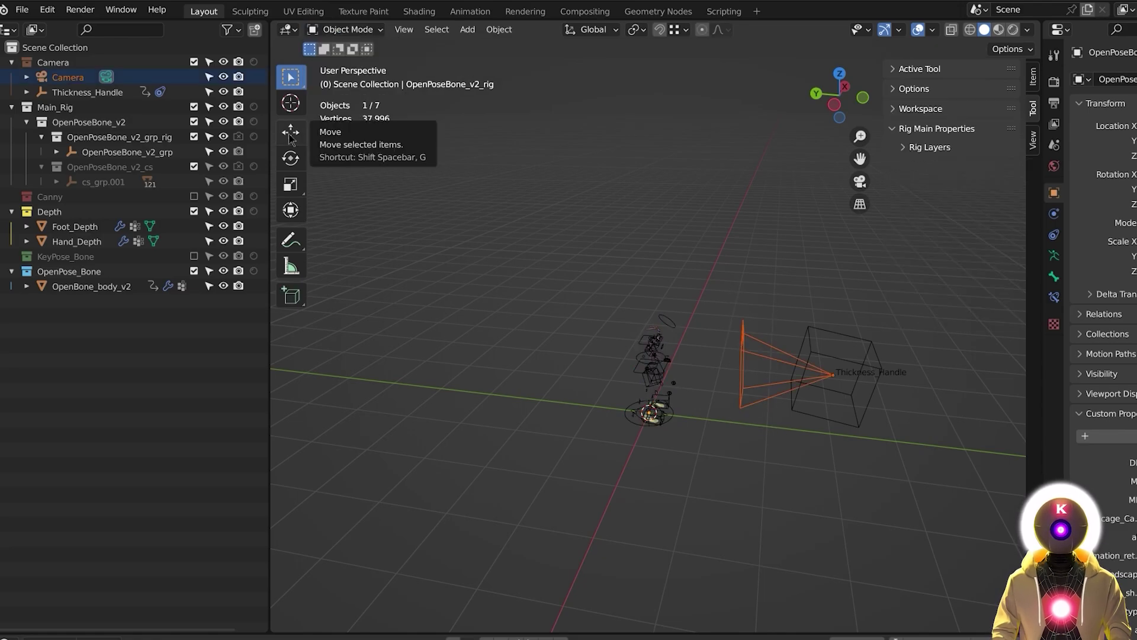
{"action": "left_click", "coordinate": [291, 132]}
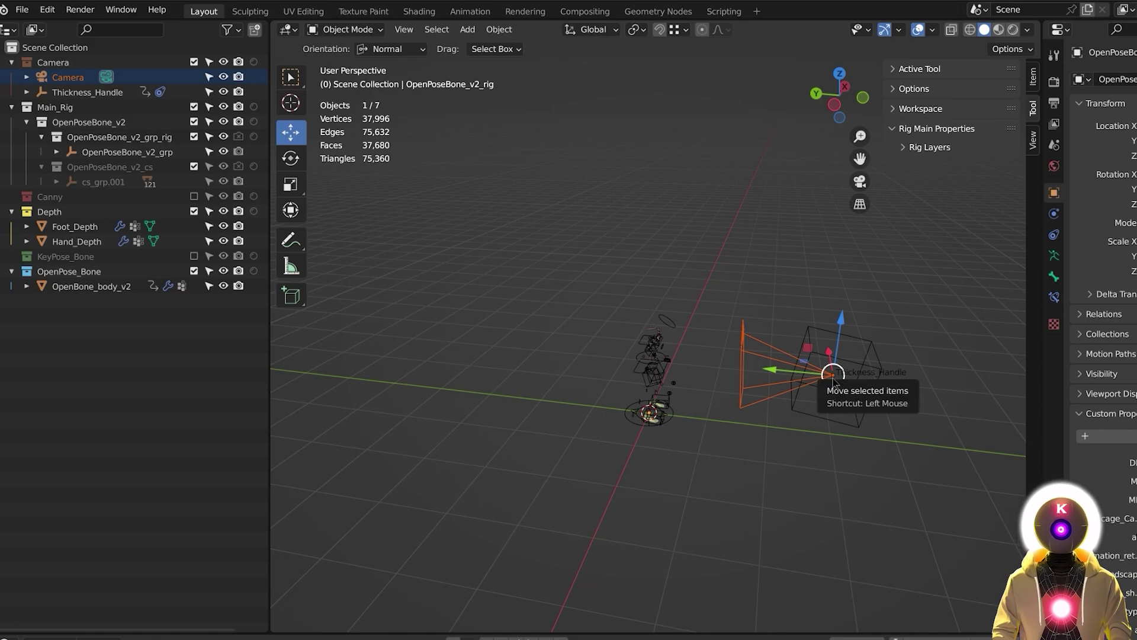
{"action": "left_click_drag", "start_coordinate": [829, 376], "coordinate": [690, 349]}
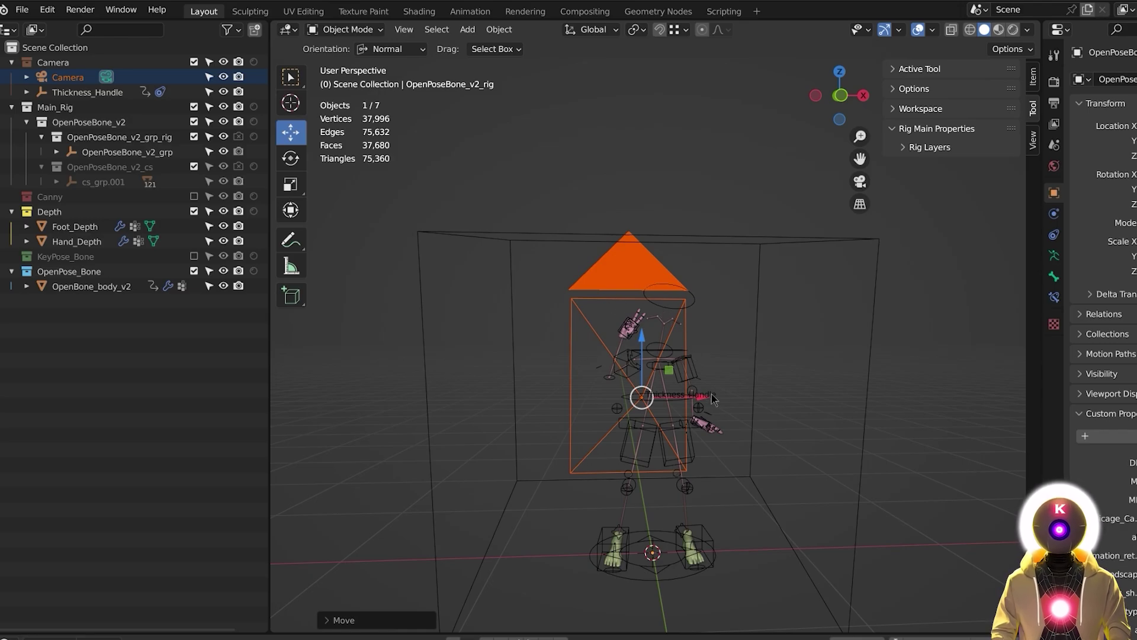
{"action": "left_click_drag", "start_coordinate": [640, 403], "coordinate": [697, 372]}
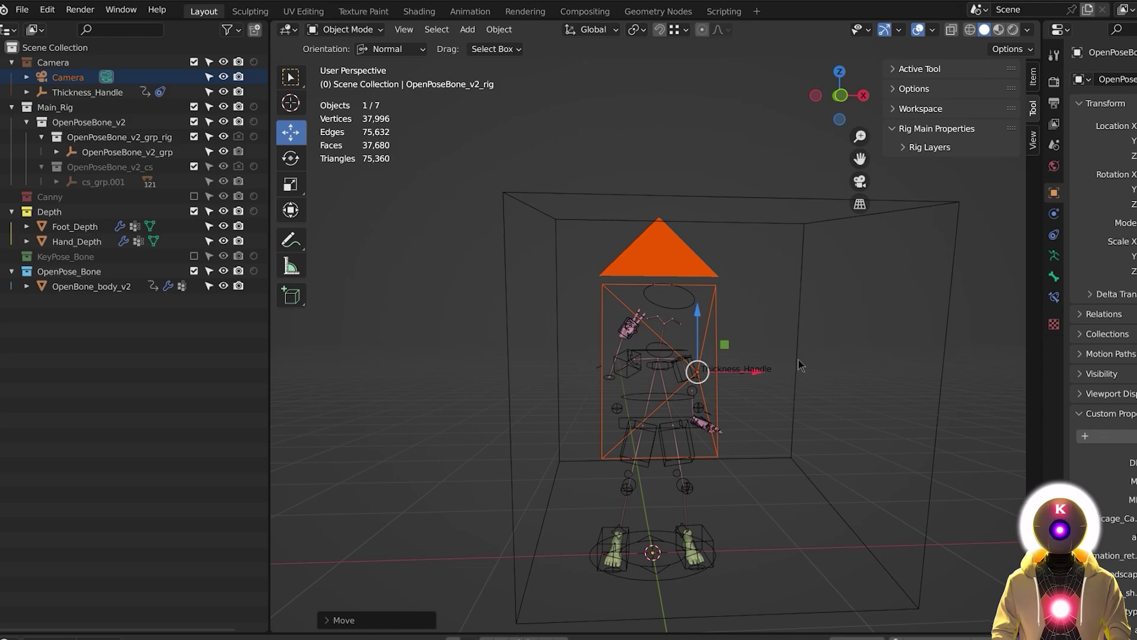
{"action": "key", "text": "KP_0"}
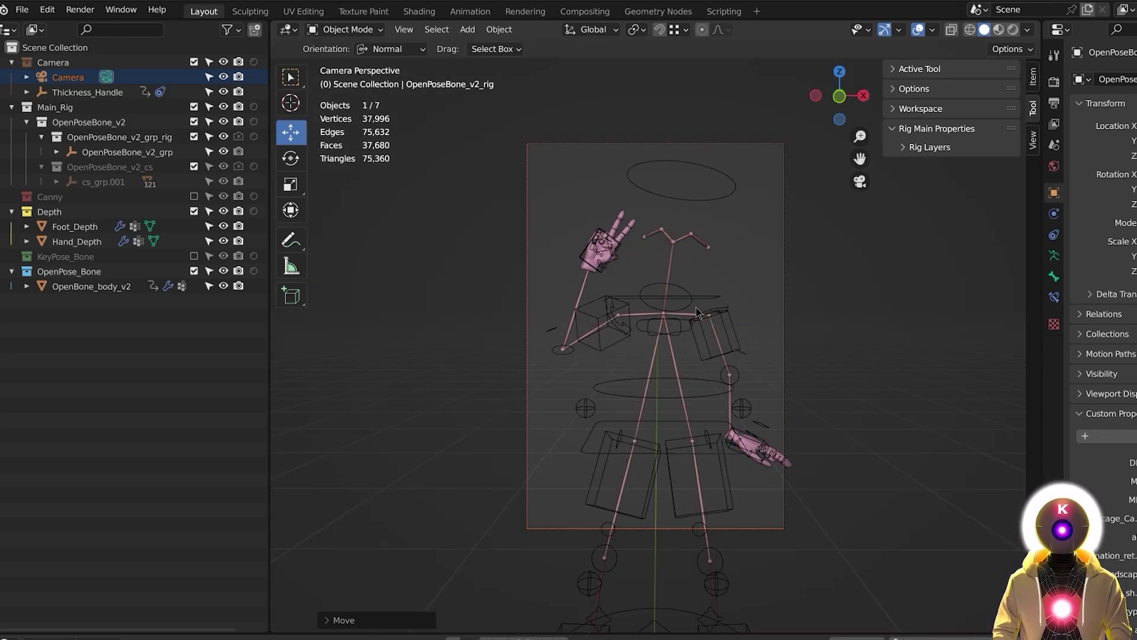
Adjust the camera's position until the head, raised hand and torso fill the frame, and view through it.
{"action": "left_click_drag", "start_coordinate": [934, 395], "coordinate": [805, 384]}
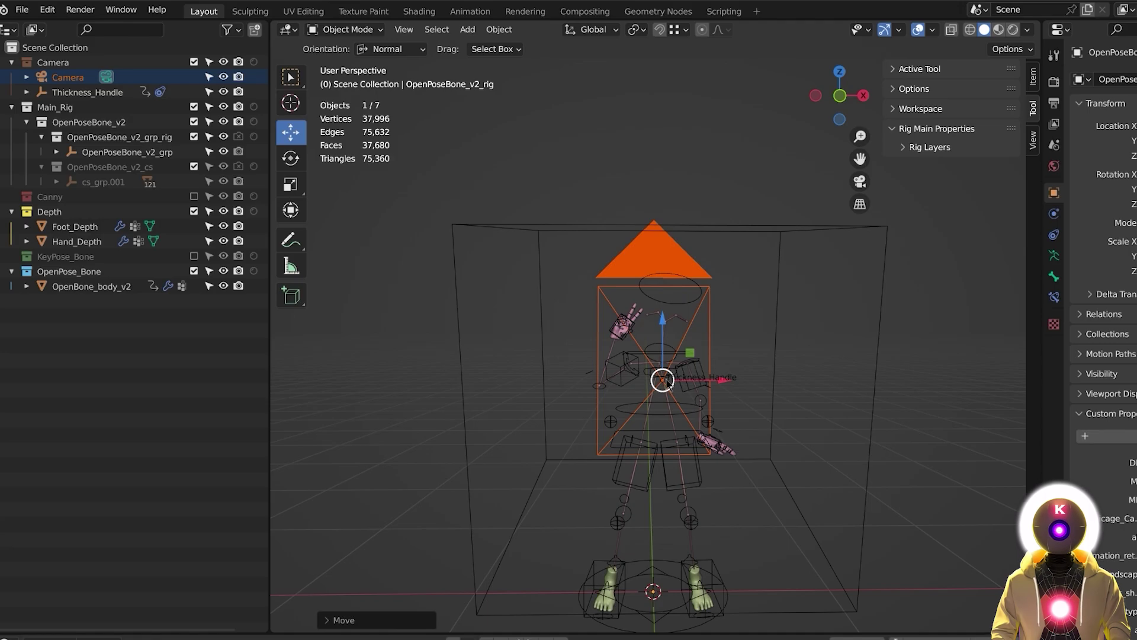
{"action": "left_click_drag", "start_coordinate": [664, 381], "coordinate": [656, 357]}
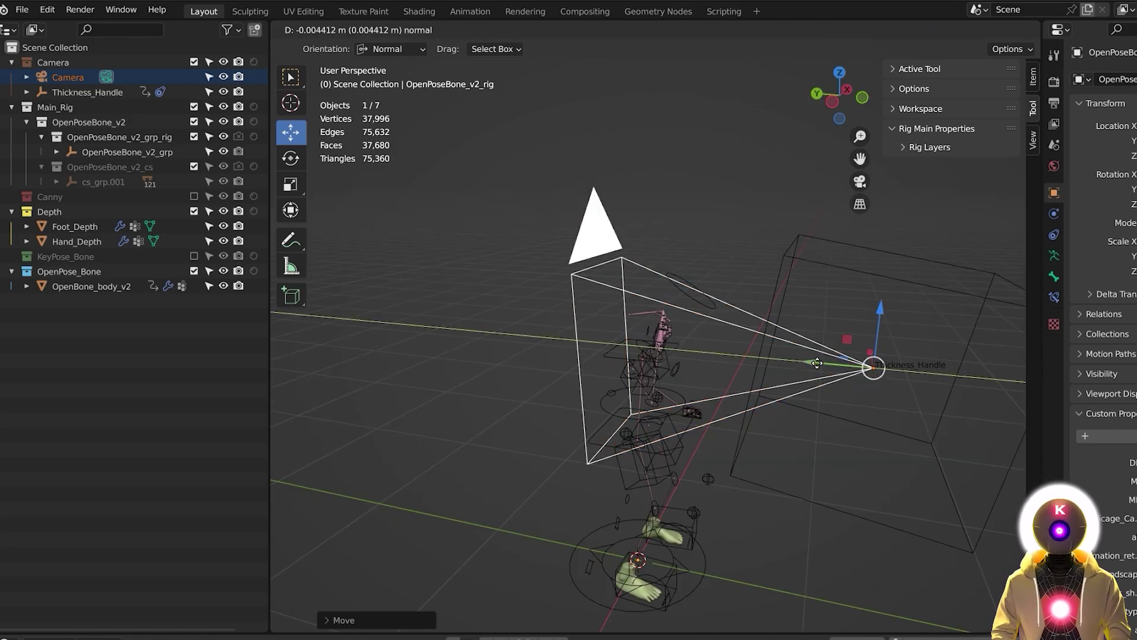
{"action": "left_click_drag", "start_coordinate": [865, 378], "coordinate": [889, 406]}
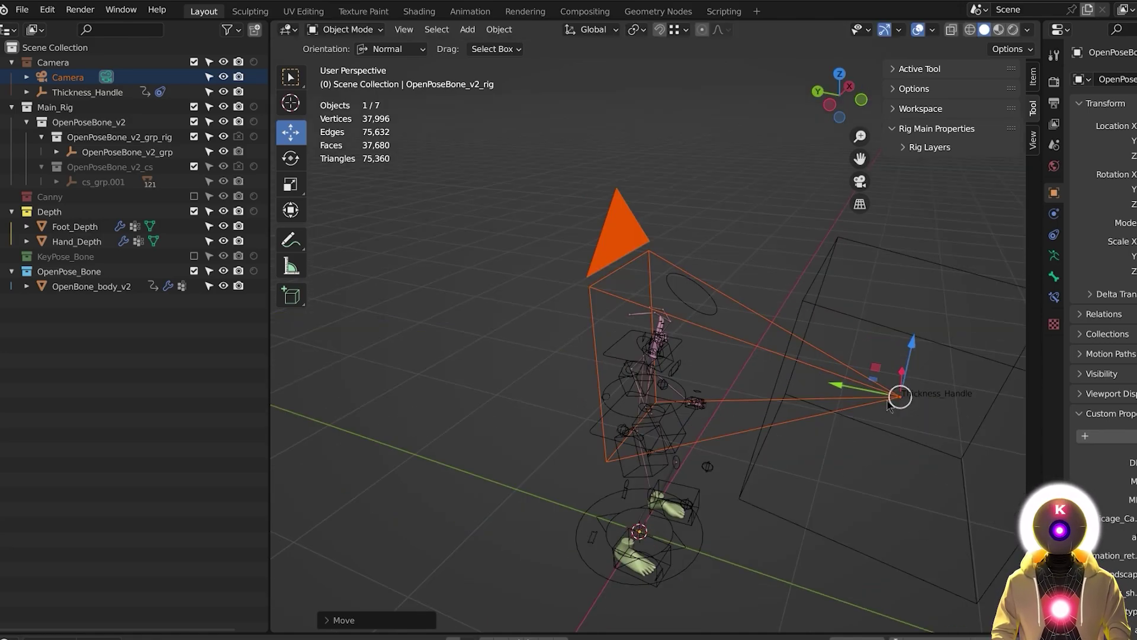
{"action": "middle_click_drag", "start_coordinate": [866, 425], "coordinate": [845, 422]}
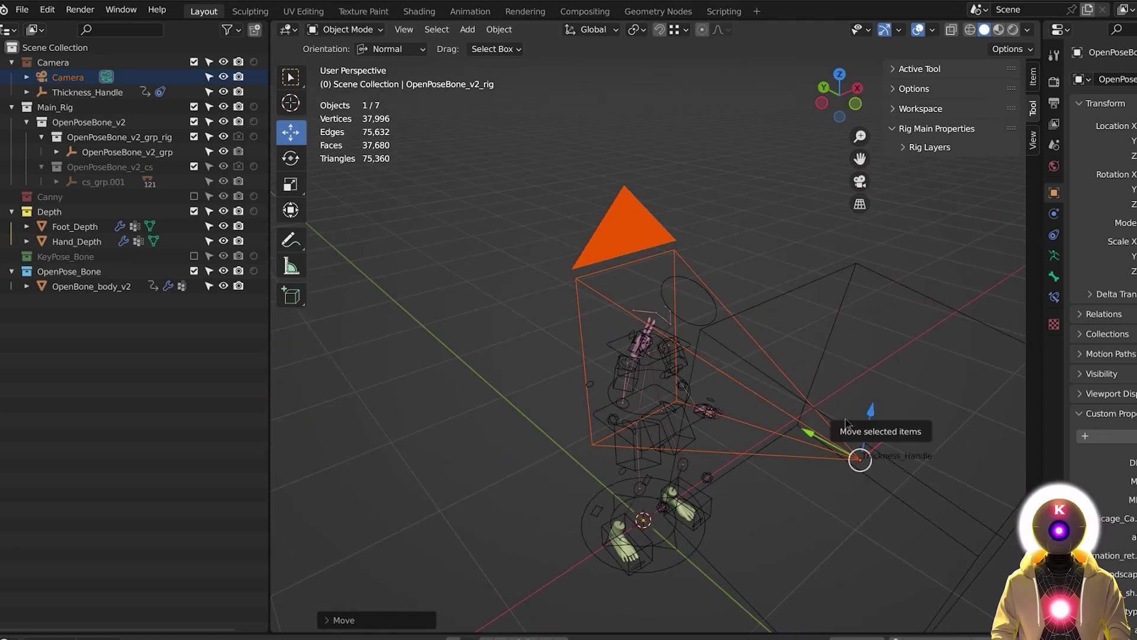
{"action": "key", "text": "KP_0"}
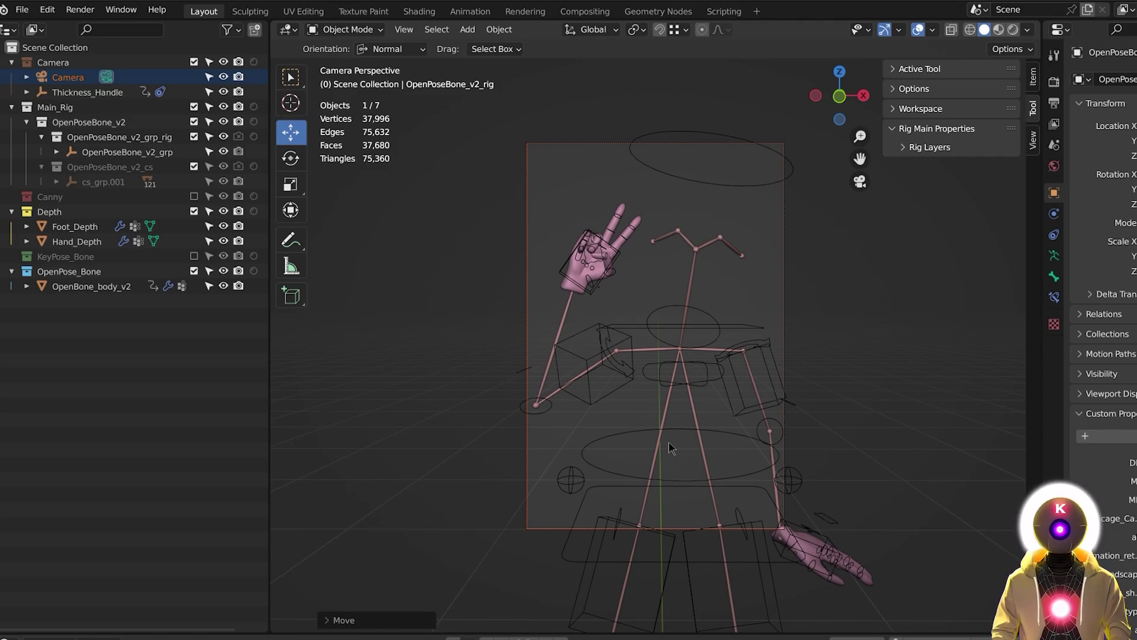
Leave the camera view, enable the Canny collection to inspect it, and disable it again.
{"action": "key", "text": "KP_0"}
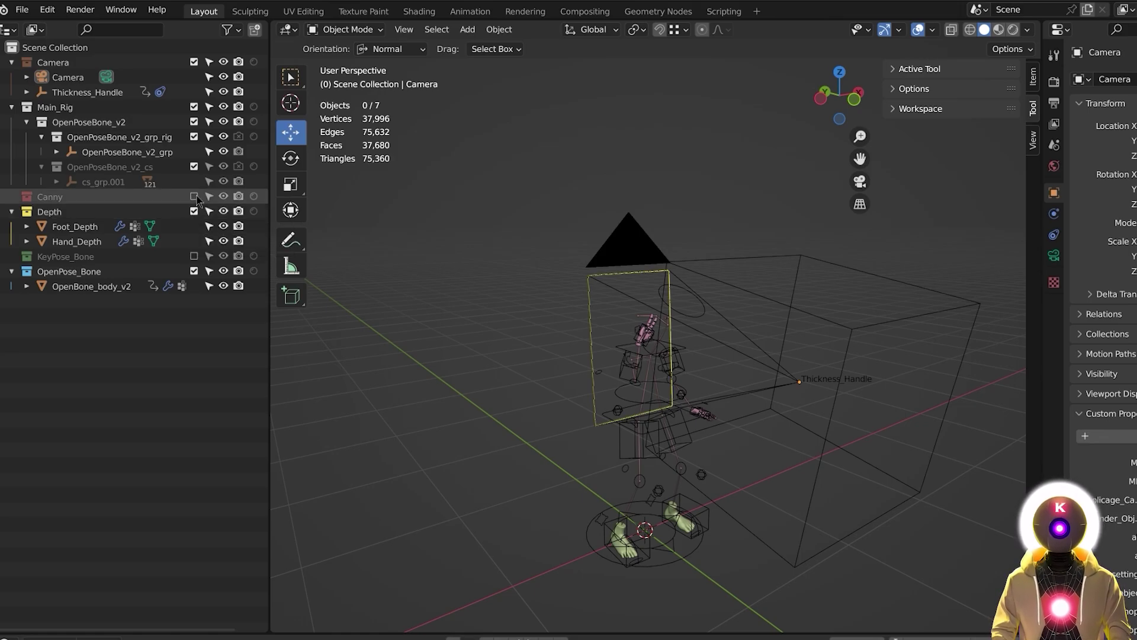
{"action": "left_click", "coordinate": [194, 197]}
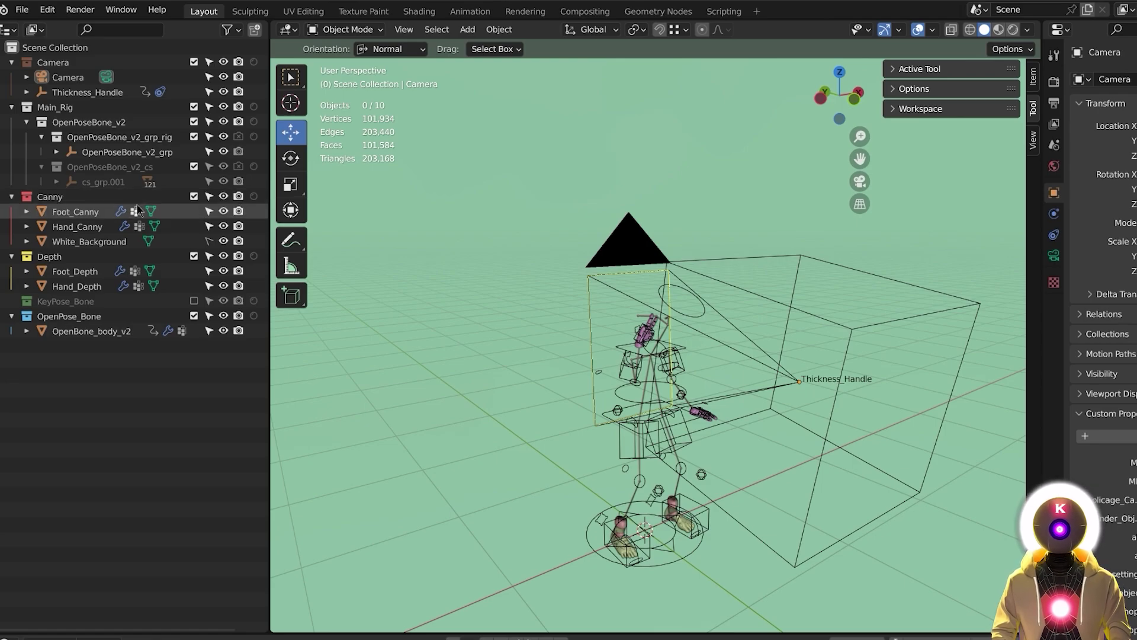
{"action": "left_click", "coordinate": [195, 197]}
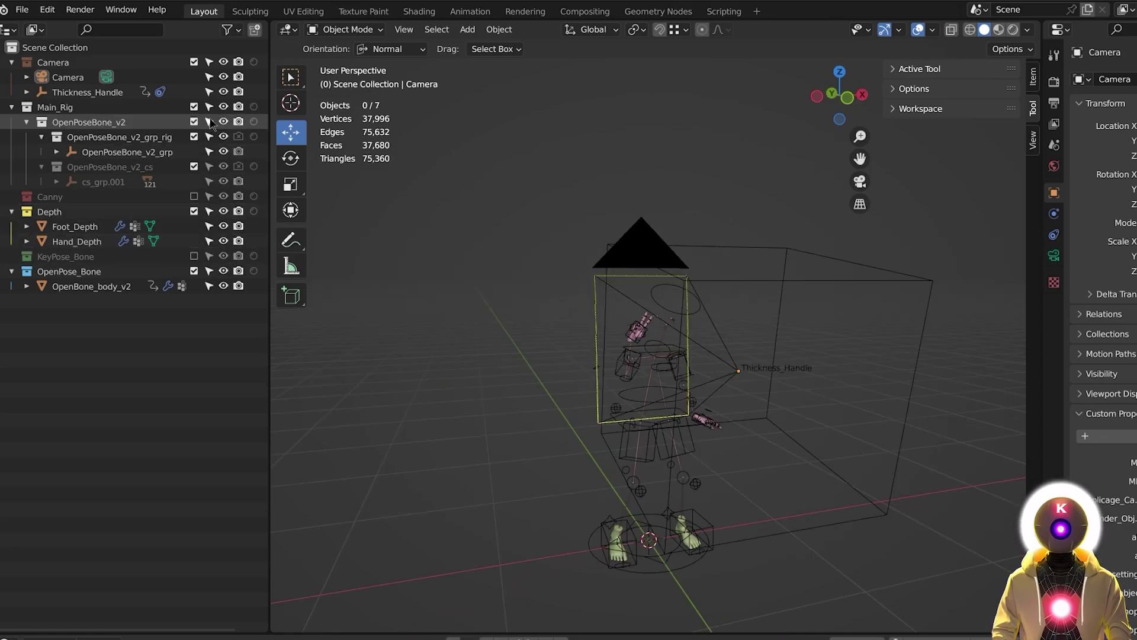
Render an image of the posed rig from the camera and close the render window.
{"action": "left_click", "coordinate": [92, 11]}
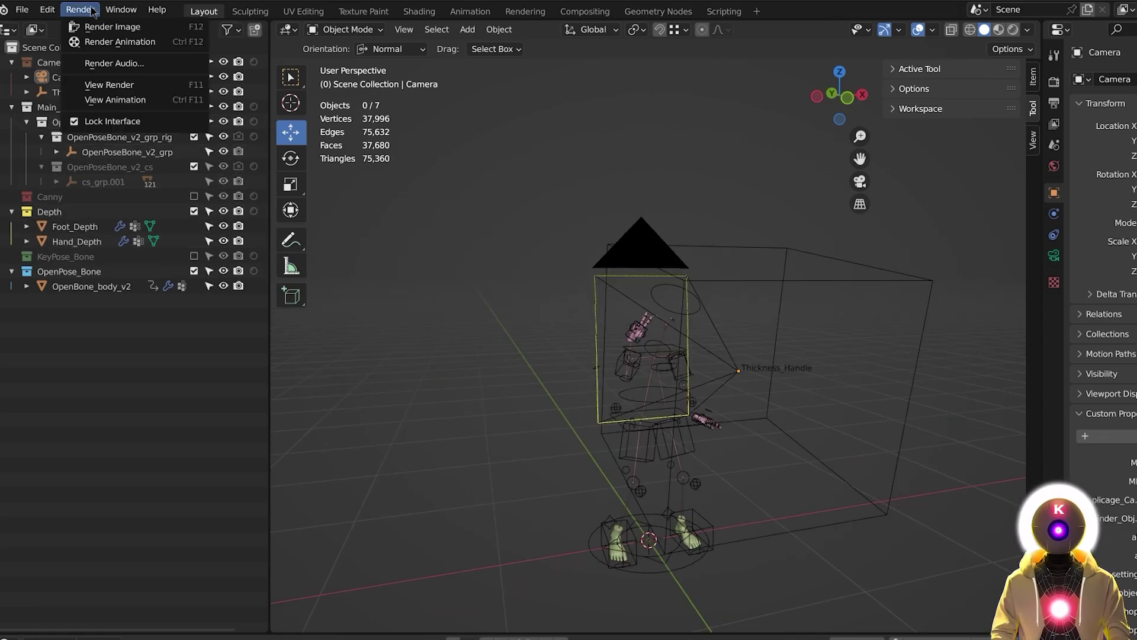
{"action": "left_click", "coordinate": [99, 29]}
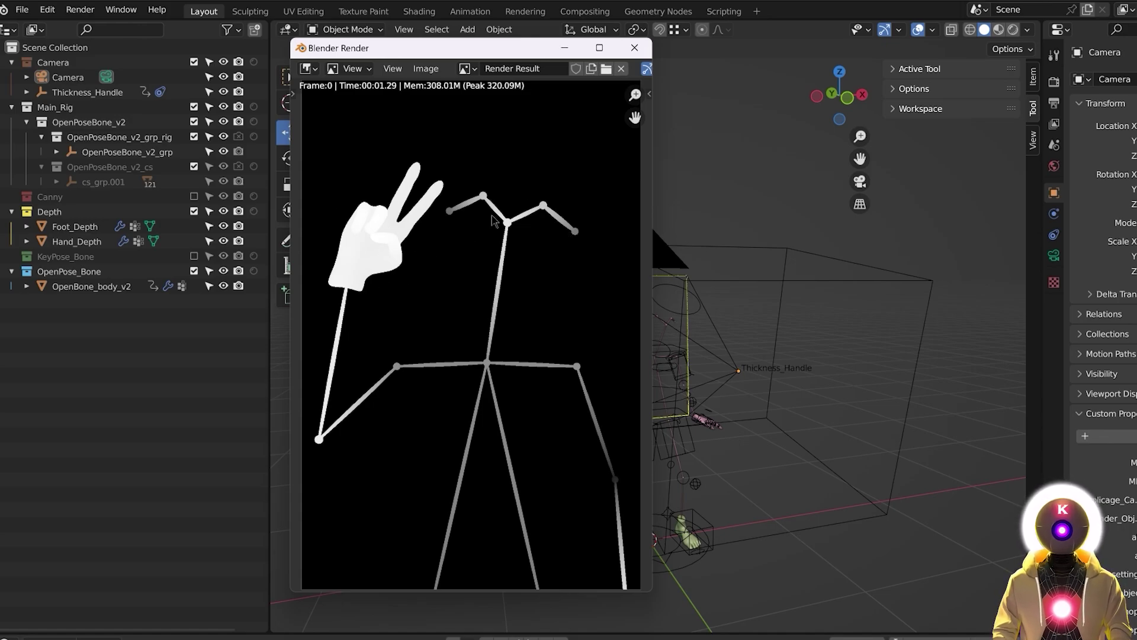
{"action": "key", "text": "Escape"}
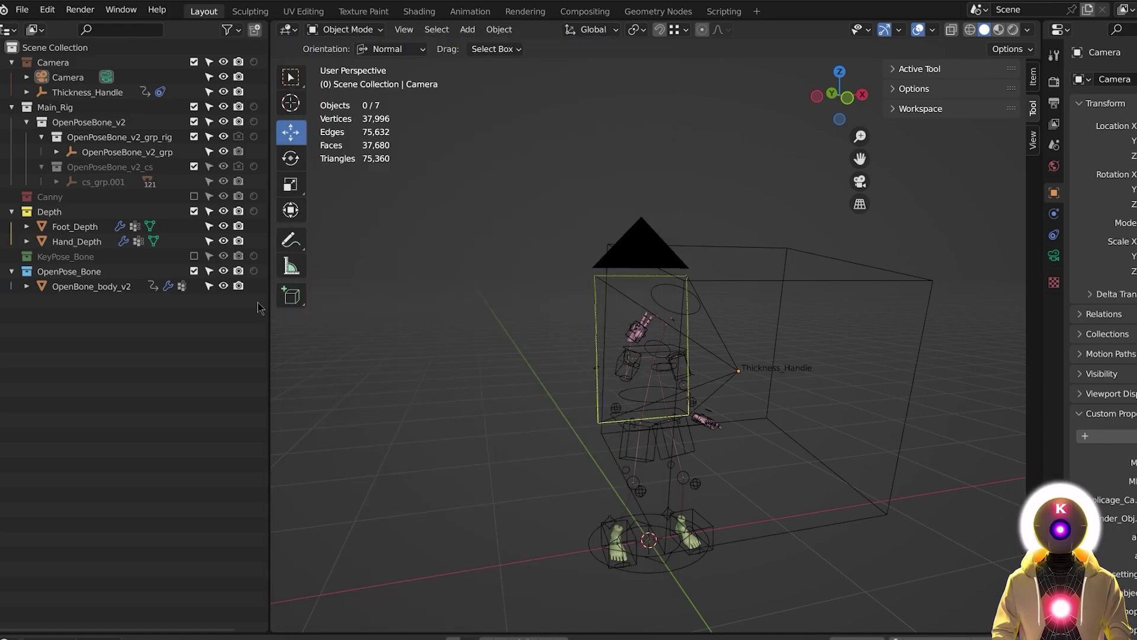
Exclude the OpenPose_Bone collection from rendering and render the depth image of the raised hand.
{"action": "left_click", "coordinate": [238, 271]}
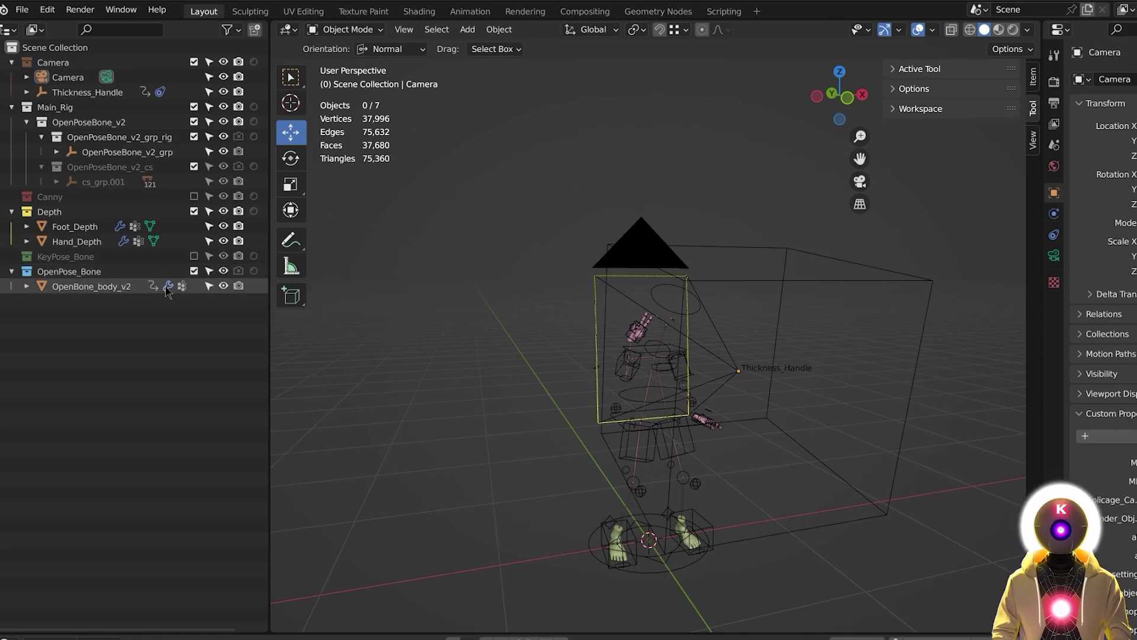
{"action": "left_click", "coordinate": [80, 10]}
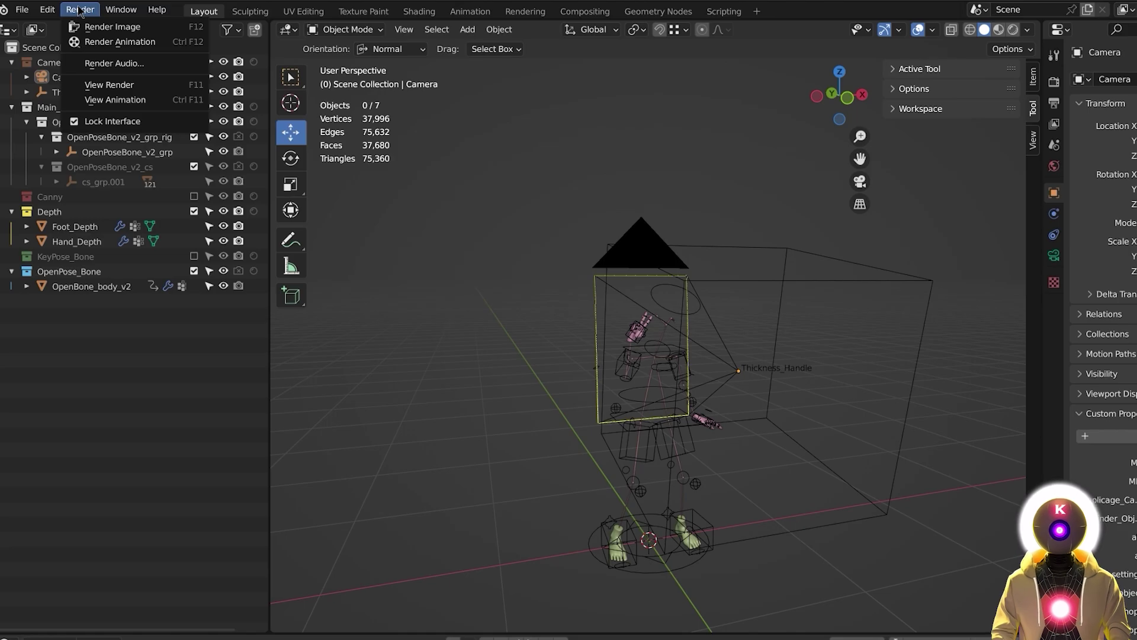
{"action": "left_click", "coordinate": [103, 26]}
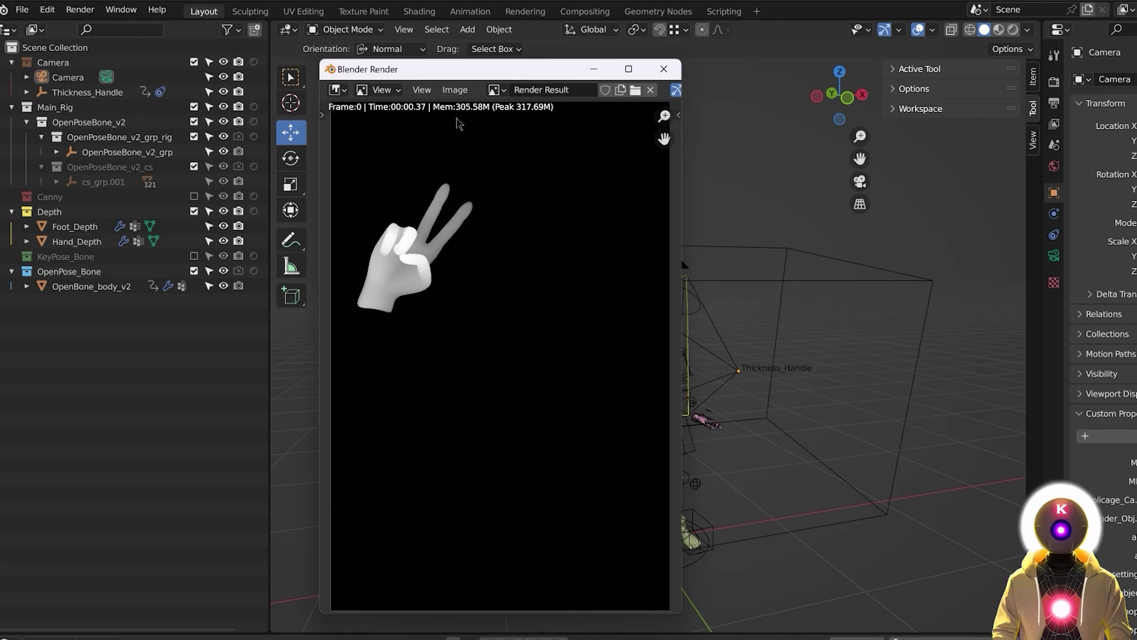
Save the rendered image as depthmap.png in the EXPORT BLENDER folder.
{"action": "left_click", "coordinate": [455, 89]}
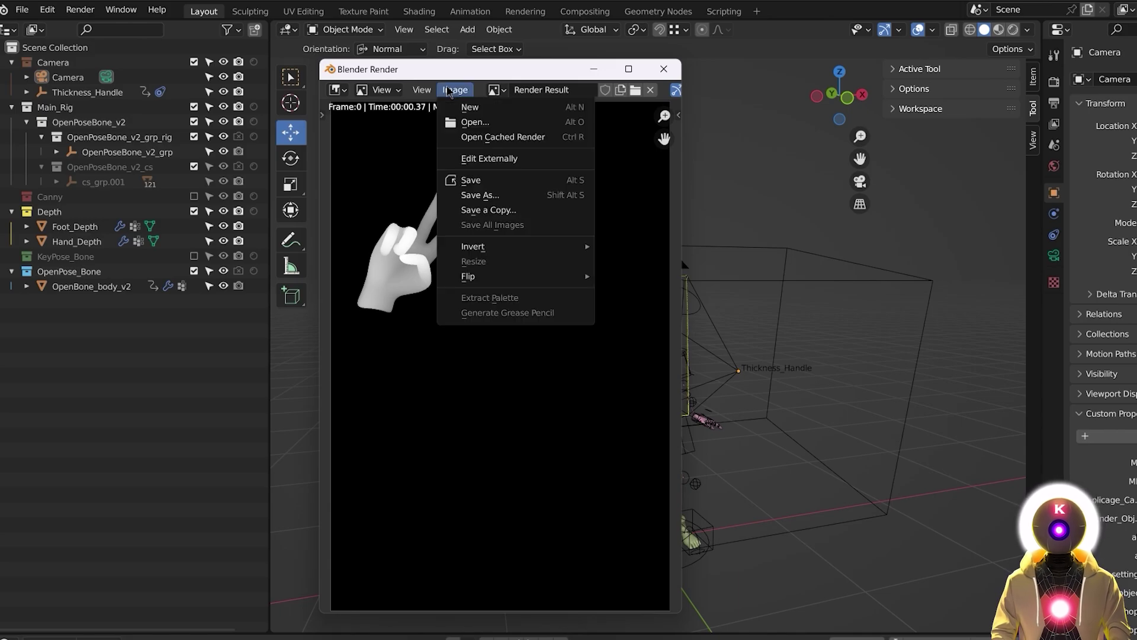
{"action": "left_click", "coordinate": [480, 200]}
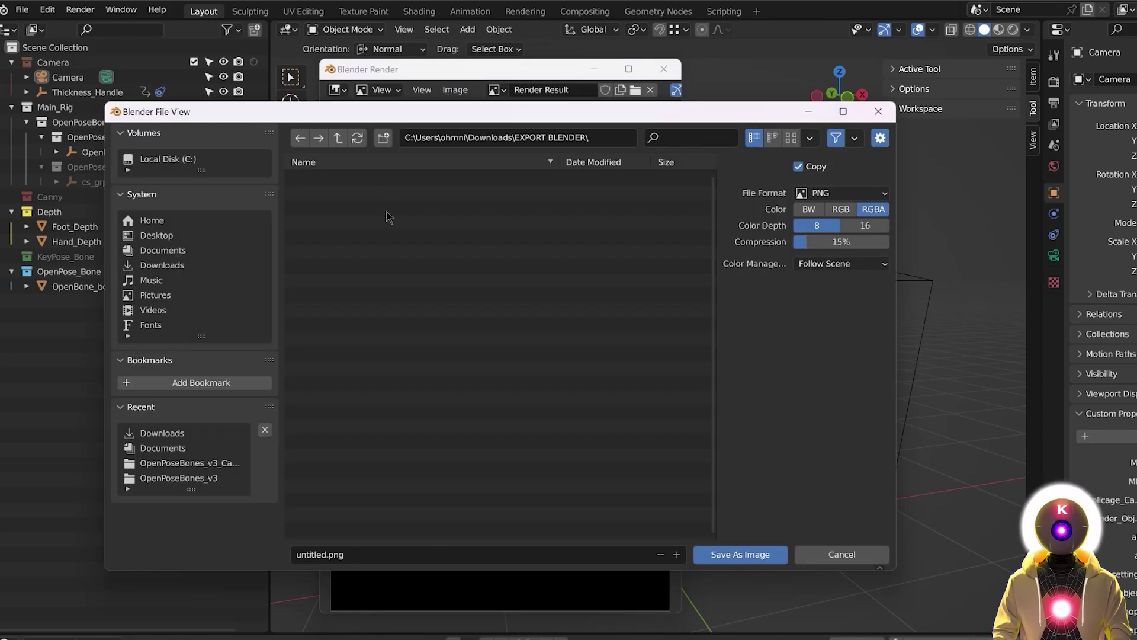
{"action": "double_click", "coordinate": [322, 555]}
{"action": "type", "text": "depthmap"}
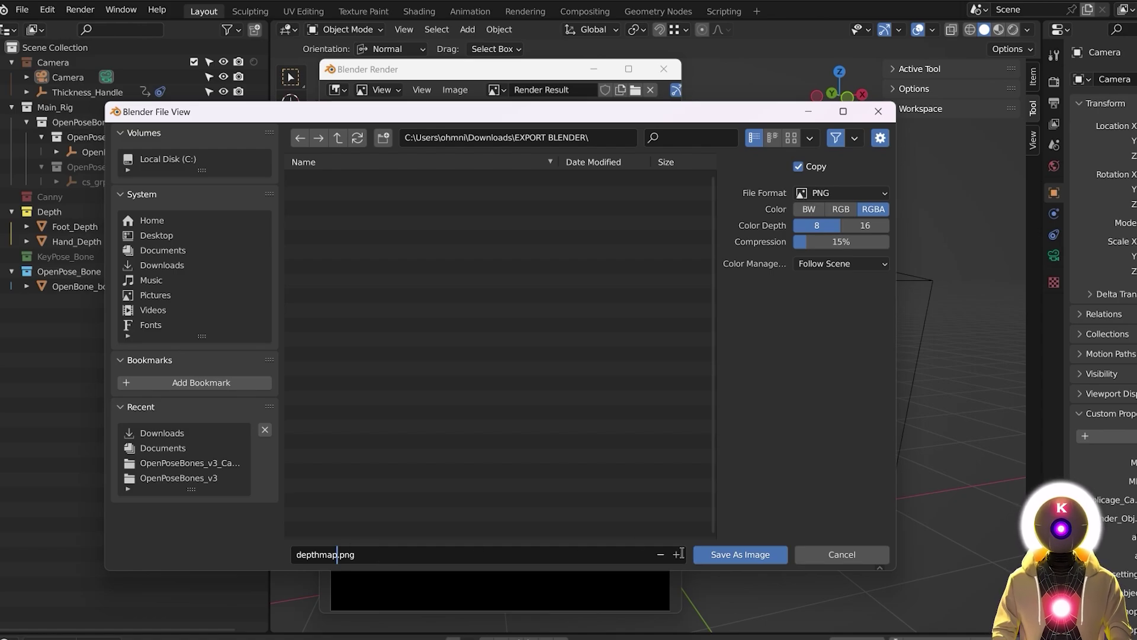
{"action": "left_click", "coordinate": [737, 557]}
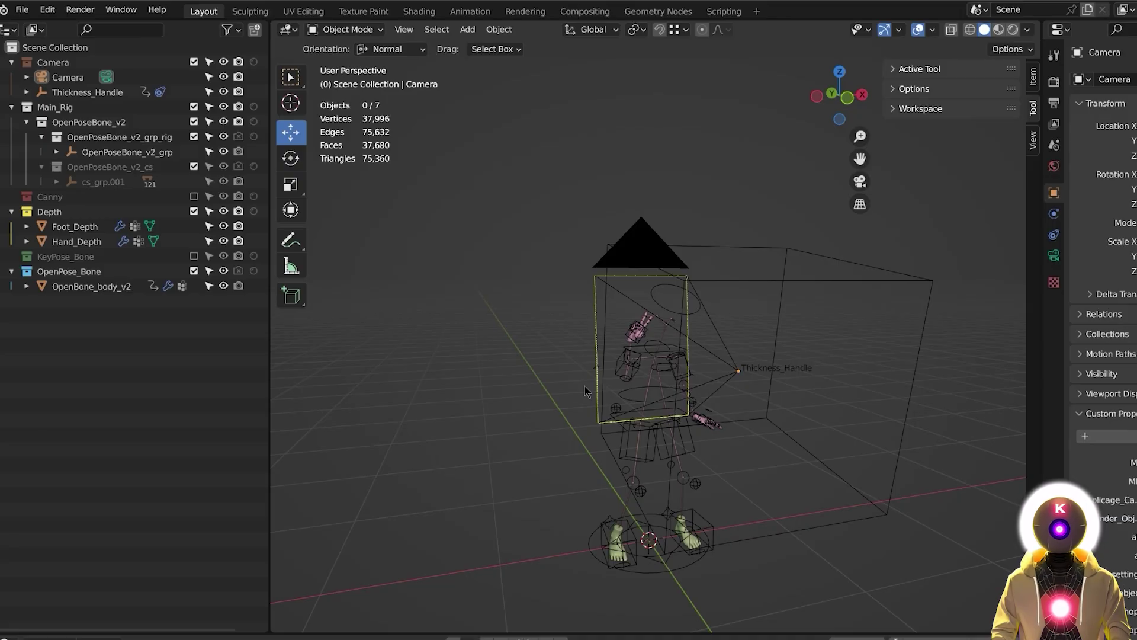
Disable the Depth collection, enable the Canny collection, and make a test render, closing its window again.
{"action": "middle_click_drag", "start_coordinate": [585, 391], "coordinate": [639, 338]}
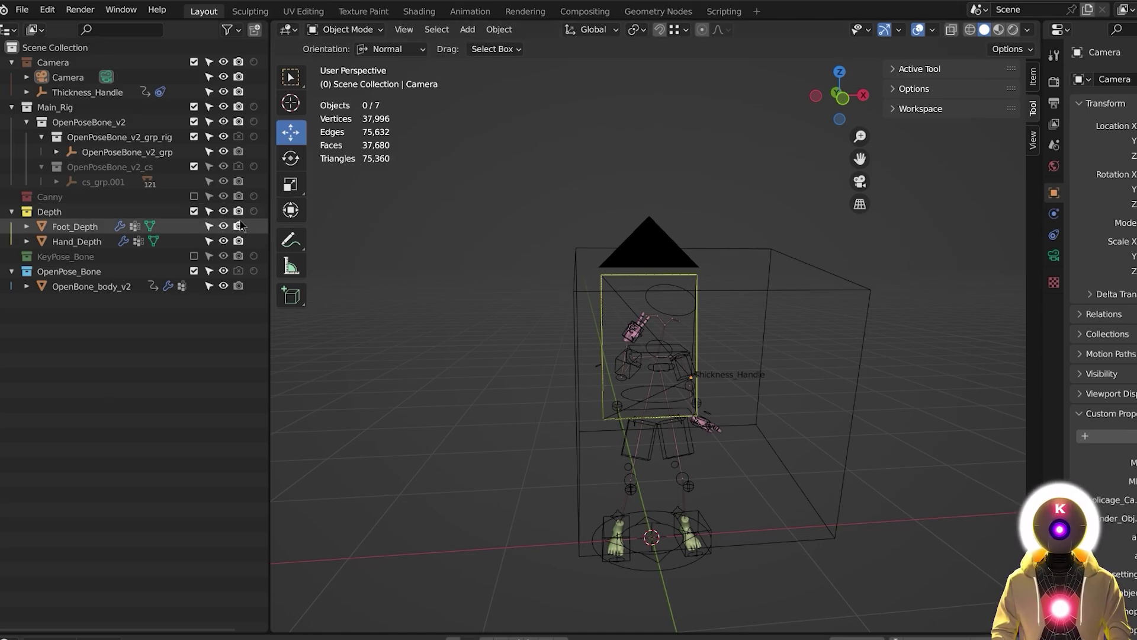
{"action": "left_click", "coordinate": [194, 211]}
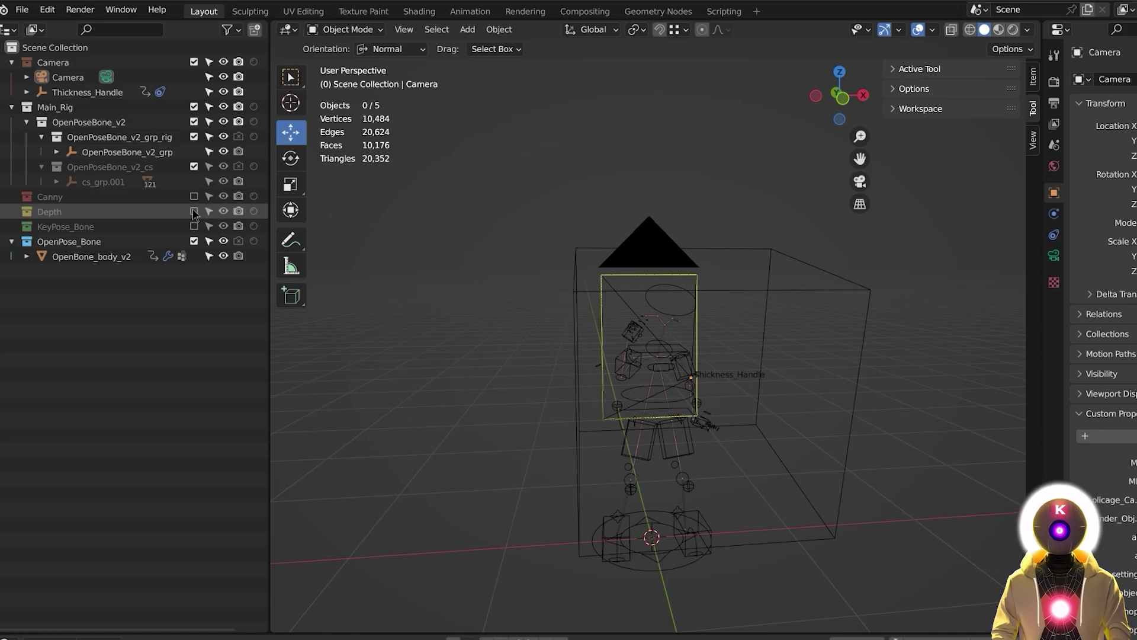
{"action": "left_click", "coordinate": [194, 196]}
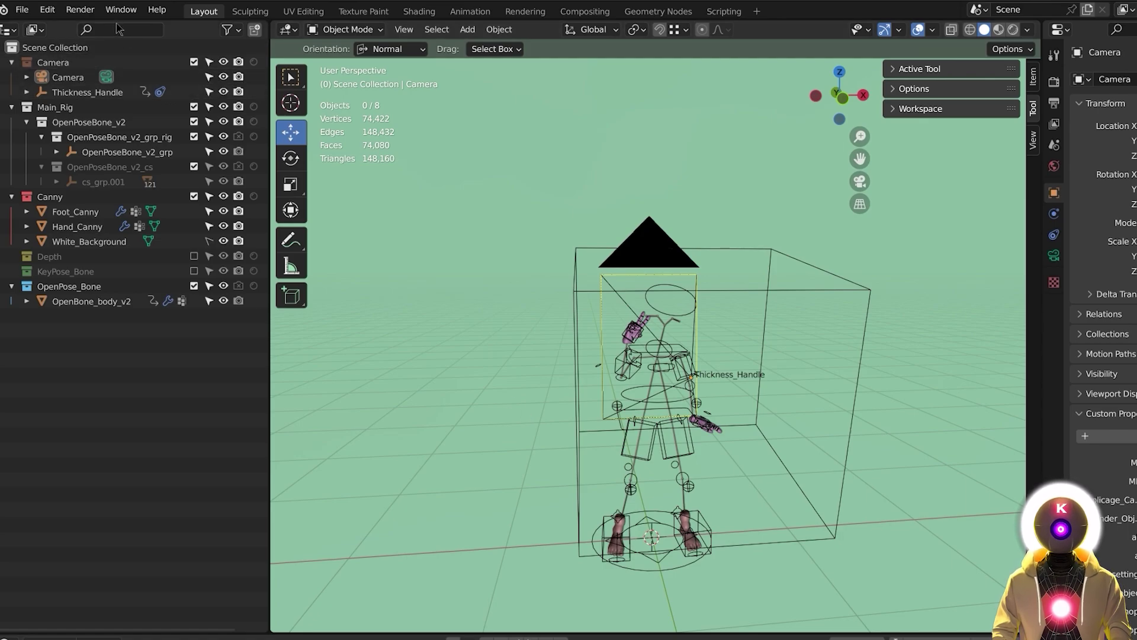
{"action": "left_click", "coordinate": [81, 10]}
{"action": "left_click", "coordinate": [99, 27]}
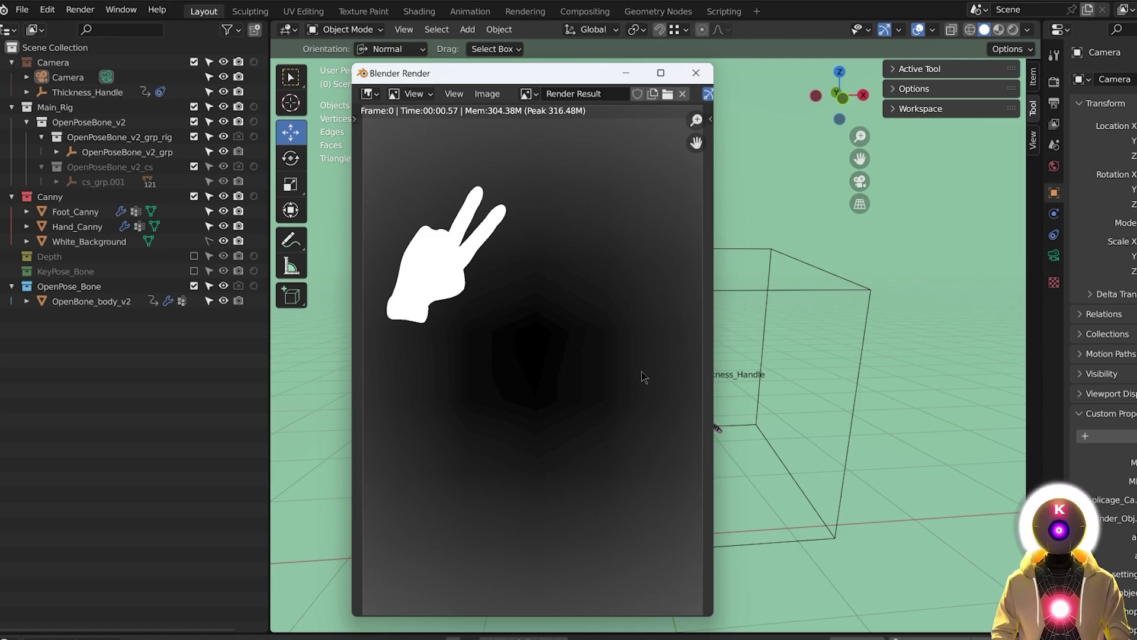
{"action": "key", "text": "Escape"}
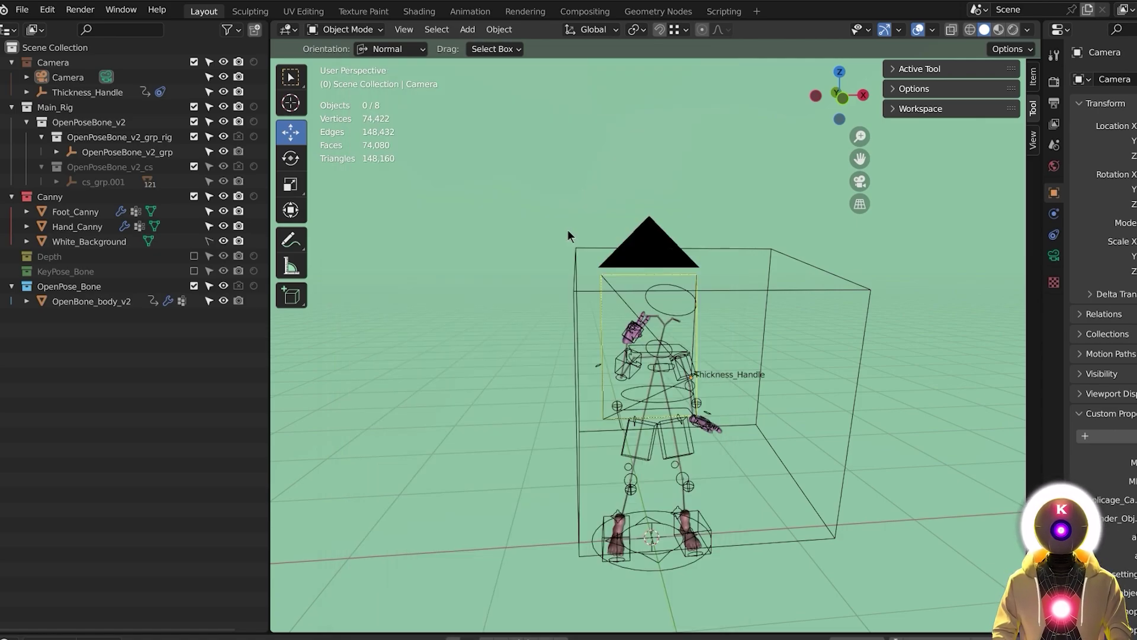
In the compositor, disconnect the Composite node's Image input and the depth link into the Normalize node.
{"action": "left_click", "coordinate": [584, 11]}
{"action": "key", "text": "Home"}
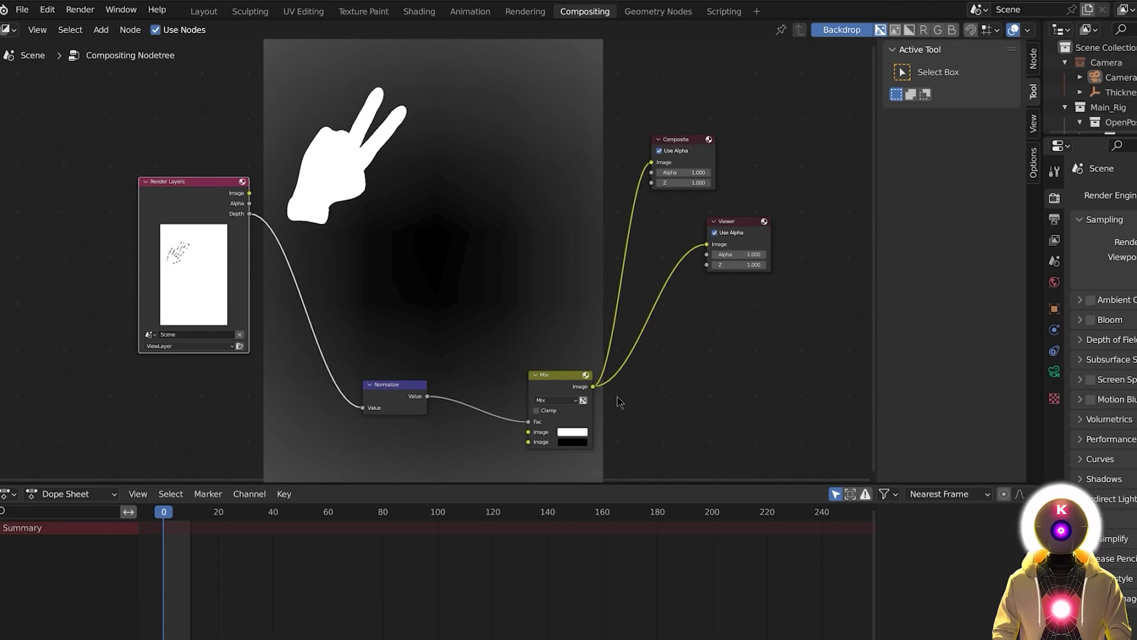
{"action": "left_click", "coordinate": [783, 322]}
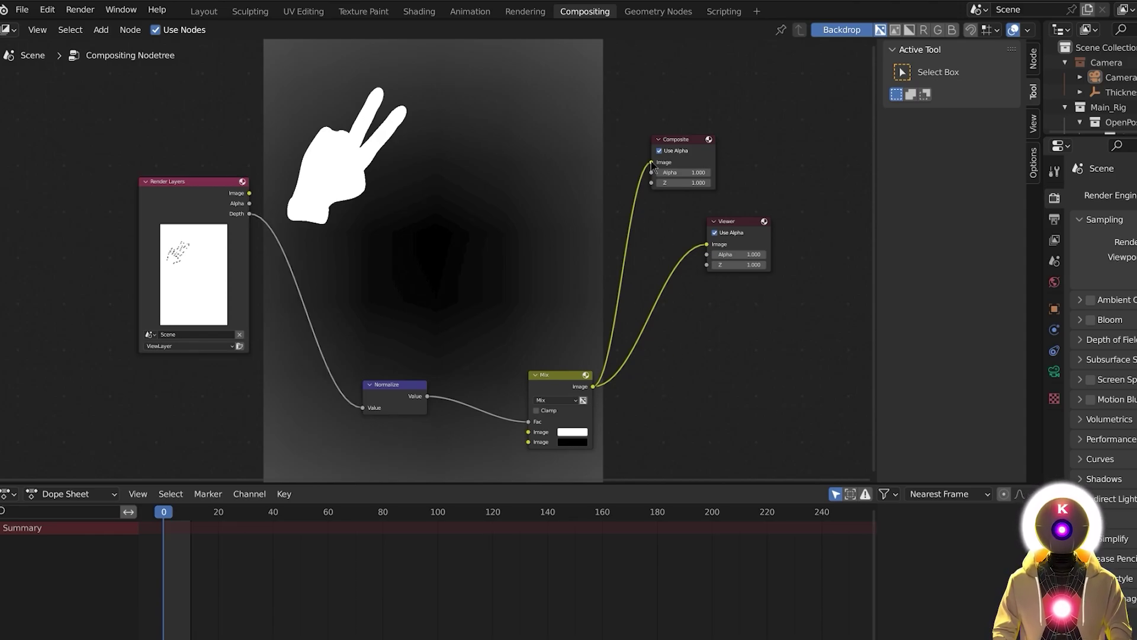
{"action": "left_click_drag", "start_coordinate": [651, 162], "coordinate": [616, 178]}
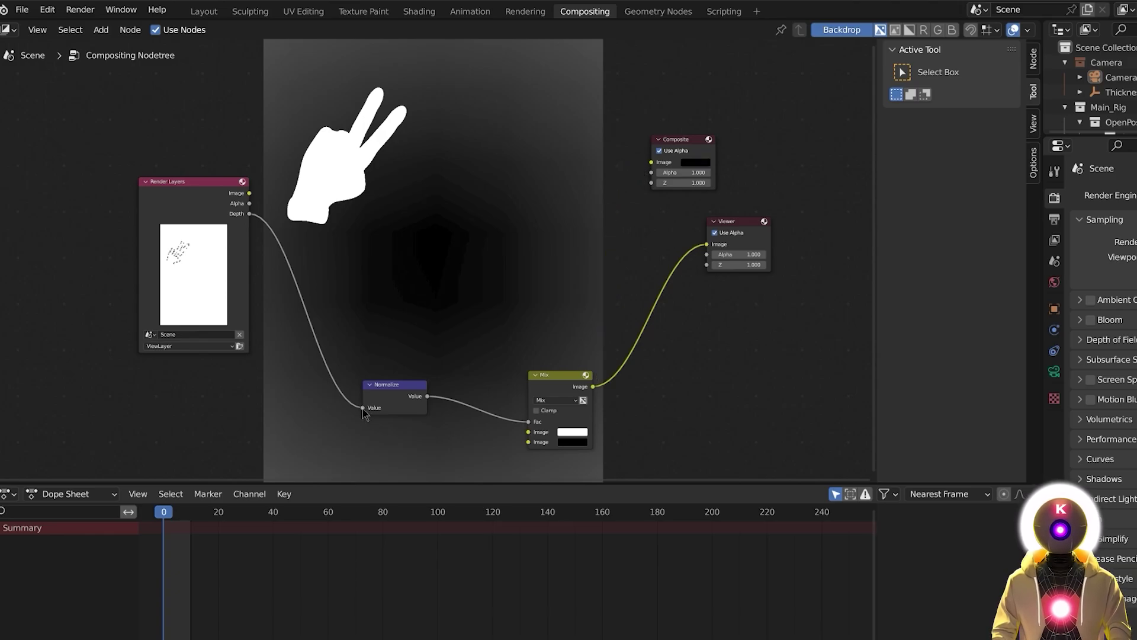
{"action": "left_click_drag", "start_coordinate": [363, 409], "coordinate": [251, 195]}
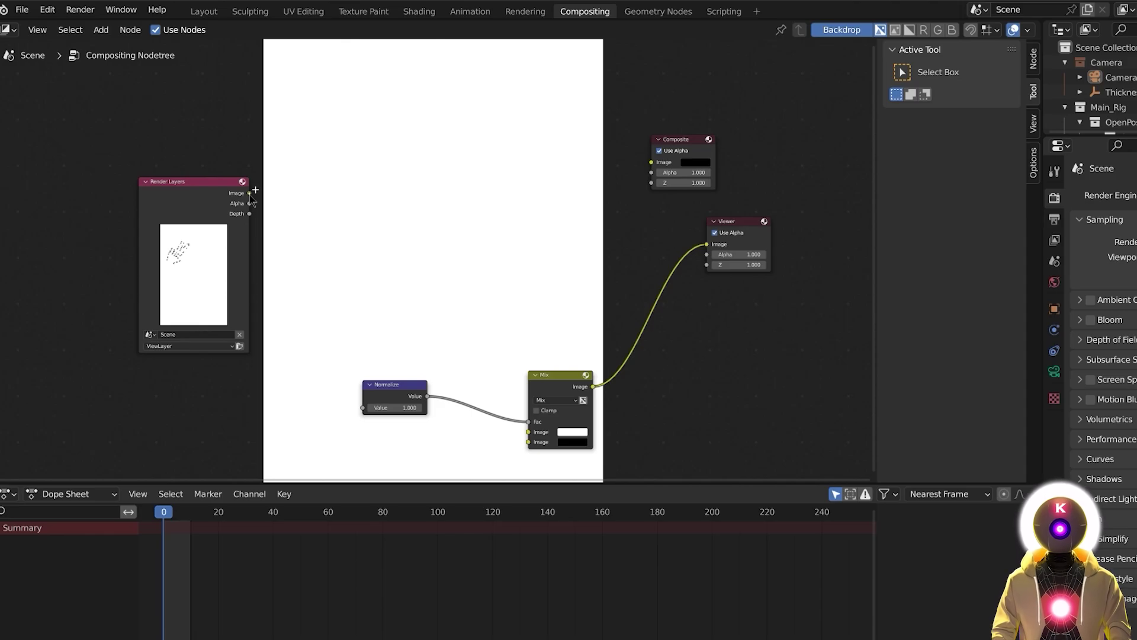
Add an Invert node fed by the Render Layers Image output and link its Color output to Normalize and Composite.
{"action": "left_click_drag", "start_coordinate": [251, 195], "coordinate": [302, 196]}
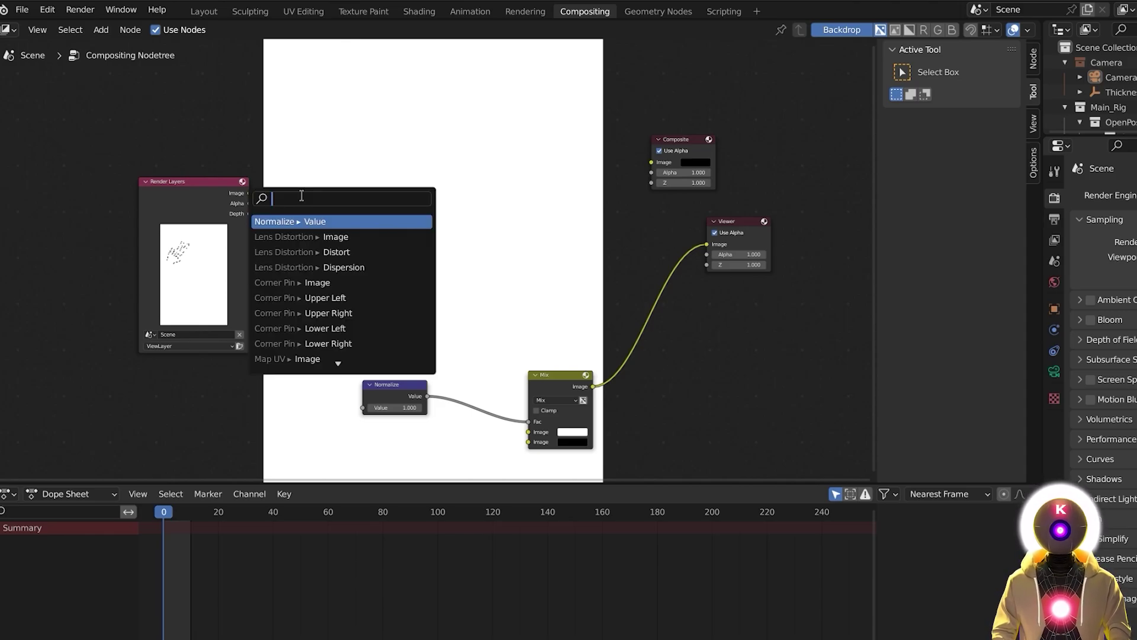
{"action": "type", "text": "inver"}
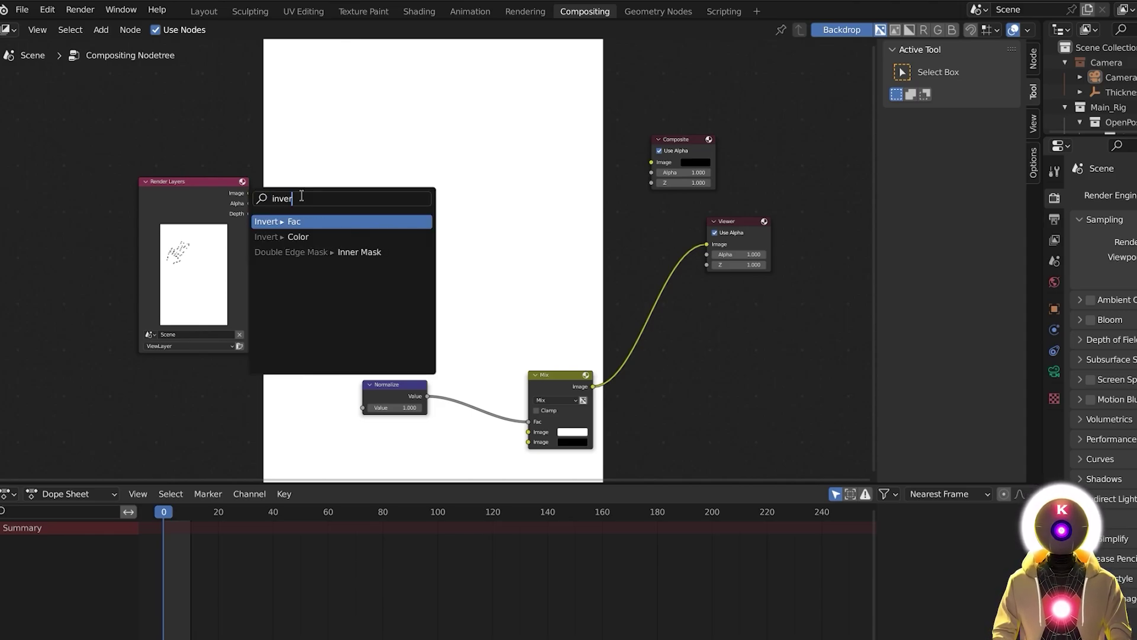
{"action": "left_click", "coordinate": [306, 237]}
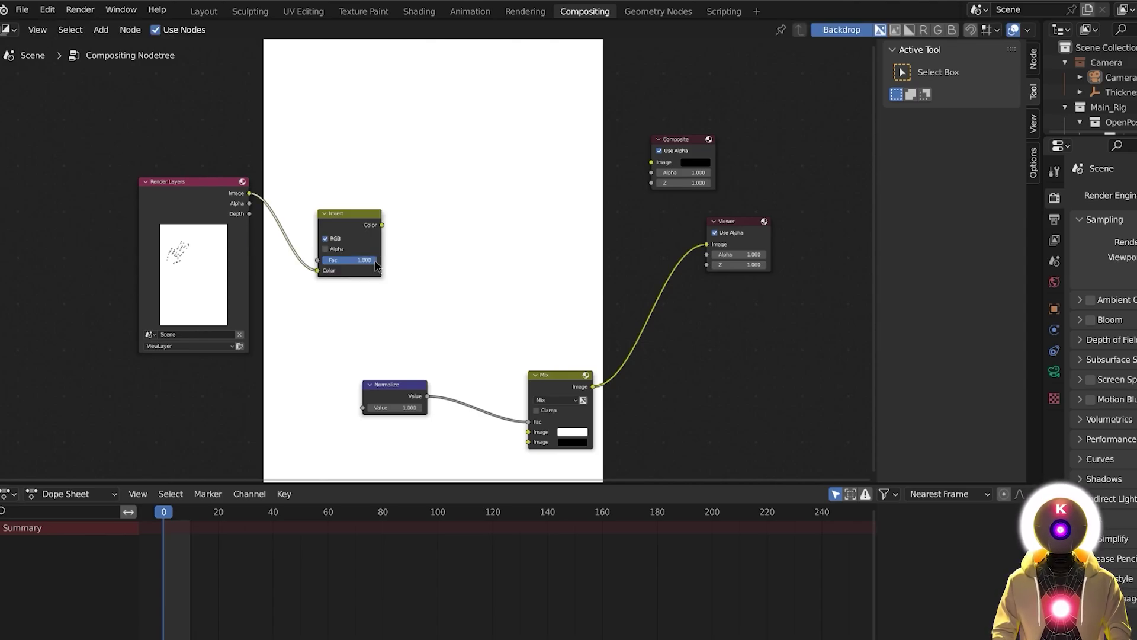
{"action": "left_click", "coordinate": [382, 222]}
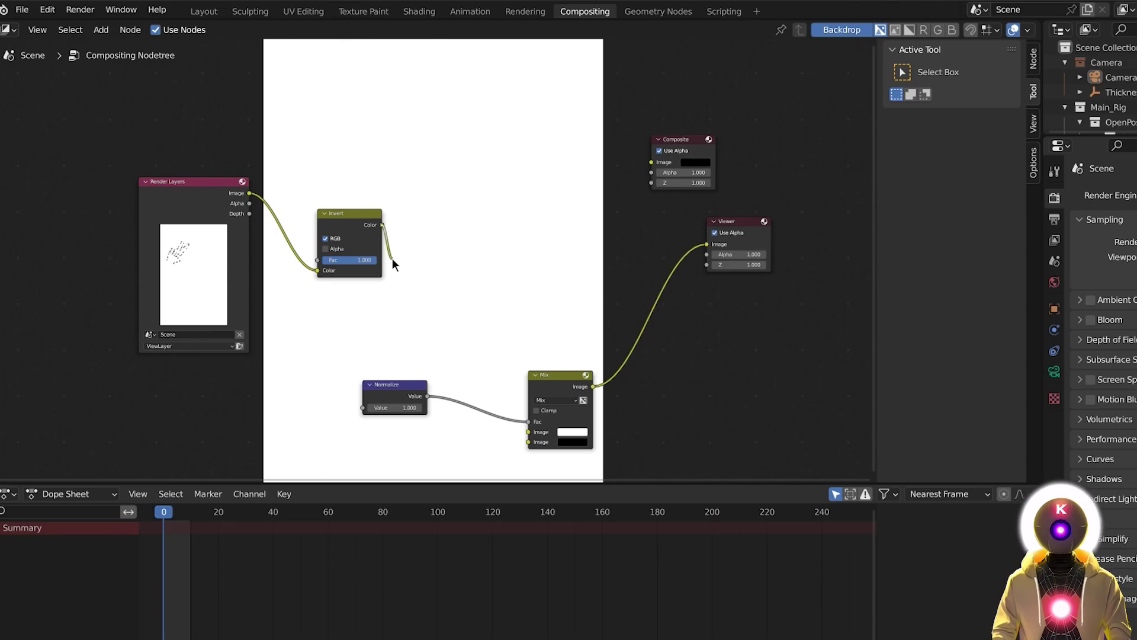
{"action": "left_click_drag", "start_coordinate": [396, 265], "coordinate": [363, 408]}
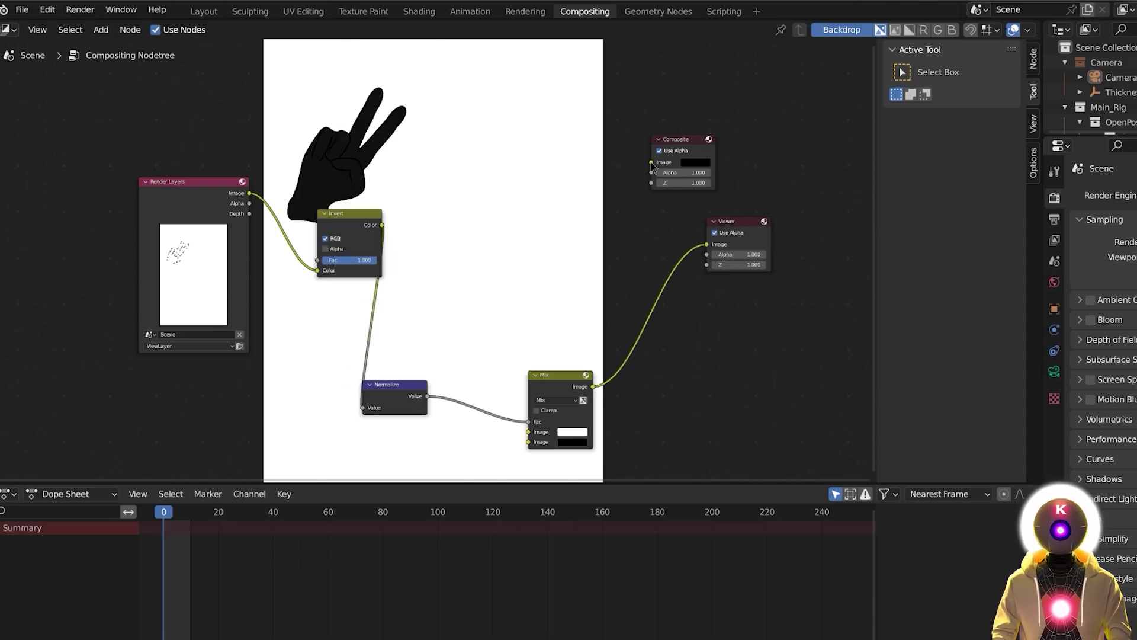
{"action": "left_click_drag", "start_coordinate": [652, 162], "coordinate": [389, 224]}
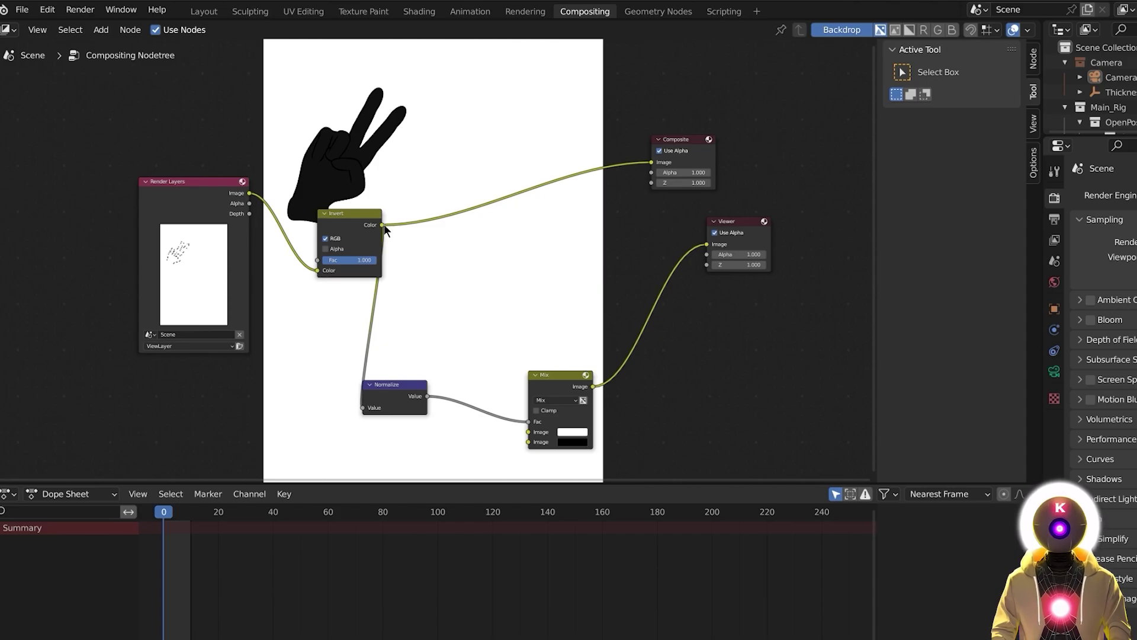
Render the Canny hand outline and save it as cannymap.png in the EXPORT BLENDER folder.
{"action": "left_click", "coordinate": [80, 10]}
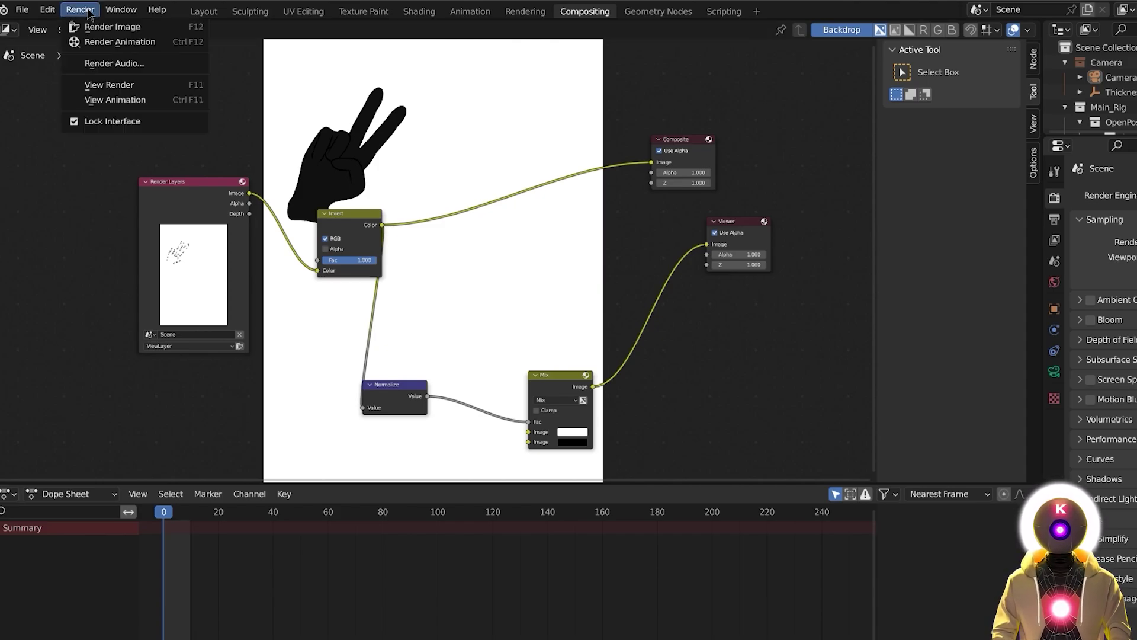
{"action": "left_click", "coordinate": [98, 26]}
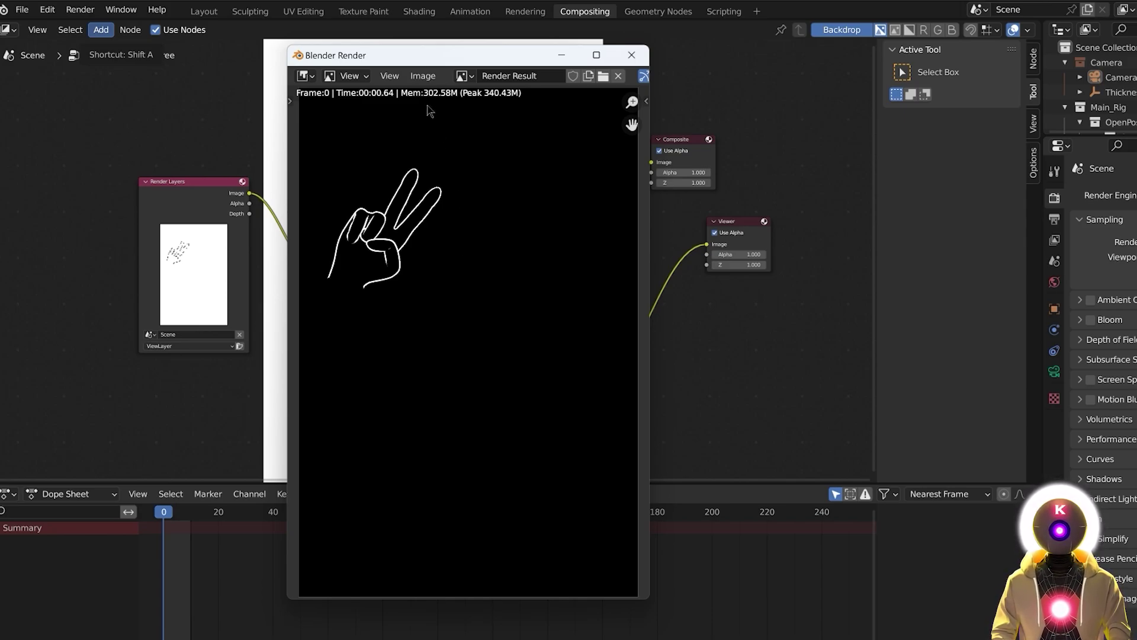
{"action": "left_click", "coordinate": [424, 77]}
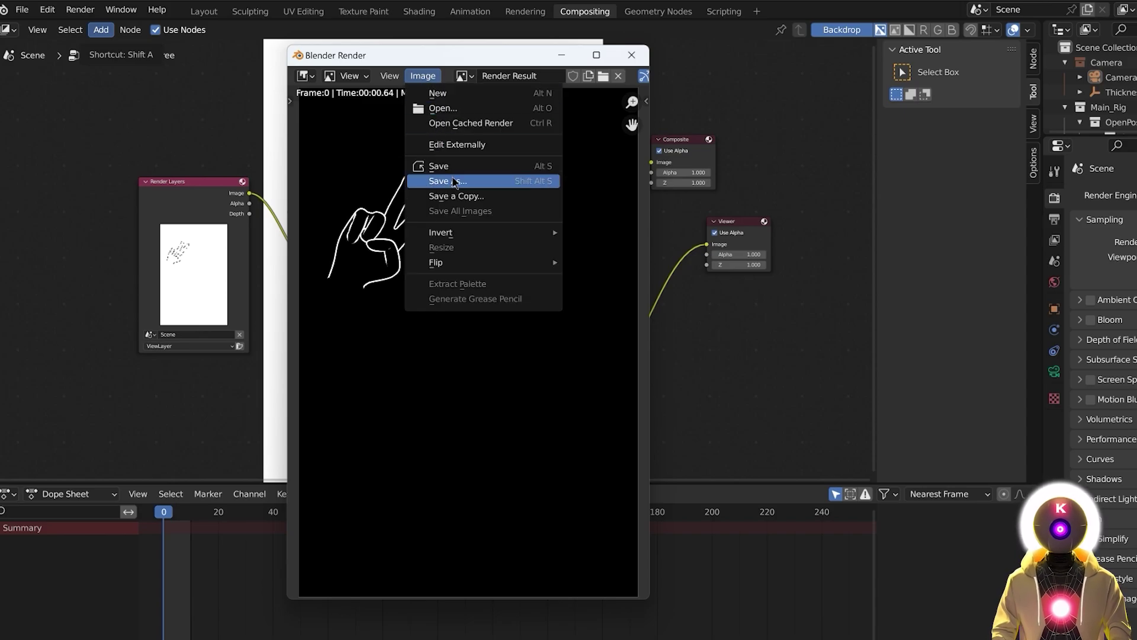
{"action": "left_click", "coordinate": [440, 179]}
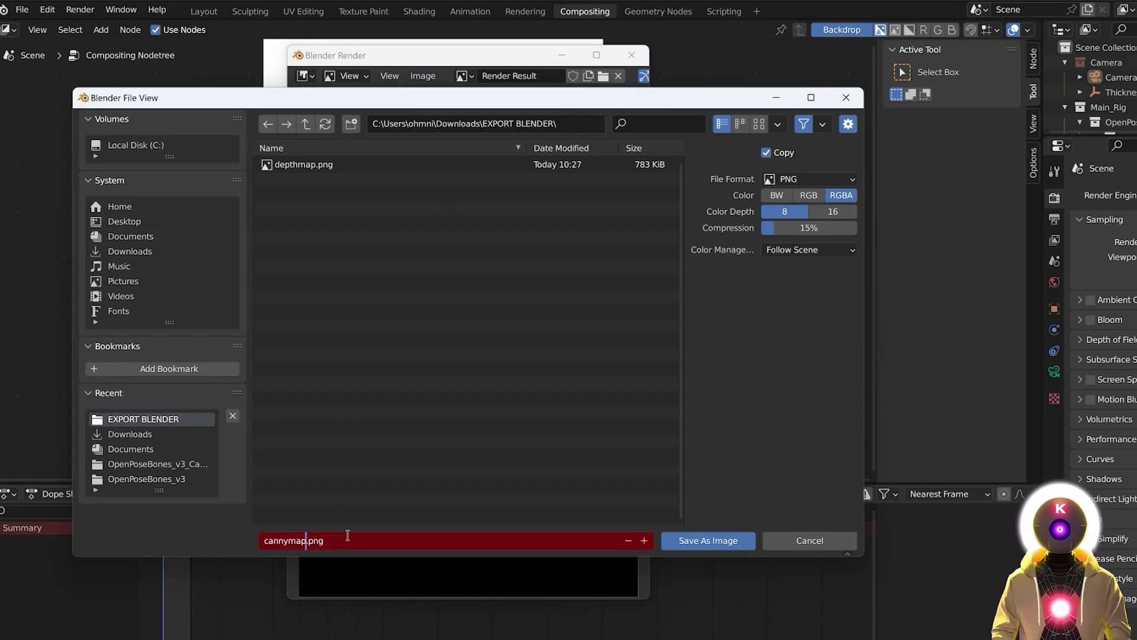
{"action": "left_click", "coordinate": [701, 543]}
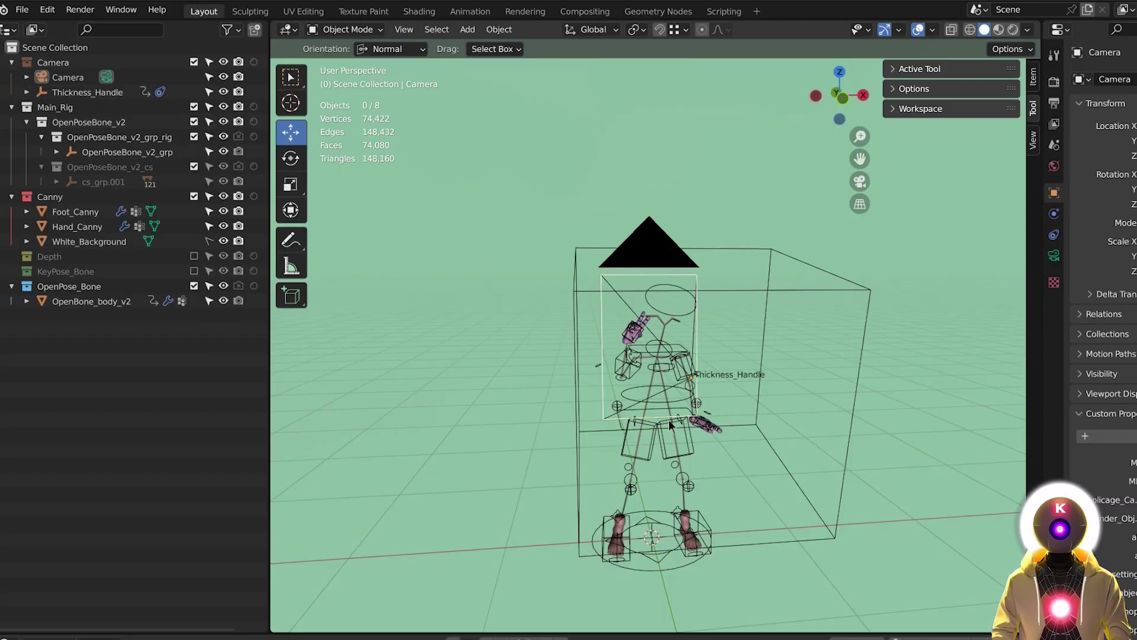
Disable the Canny collection, re-enable OpenPose_Bone for rendering, and turn off RGB on the compositor's Invert node.
{"action": "left_click", "coordinate": [193, 196]}
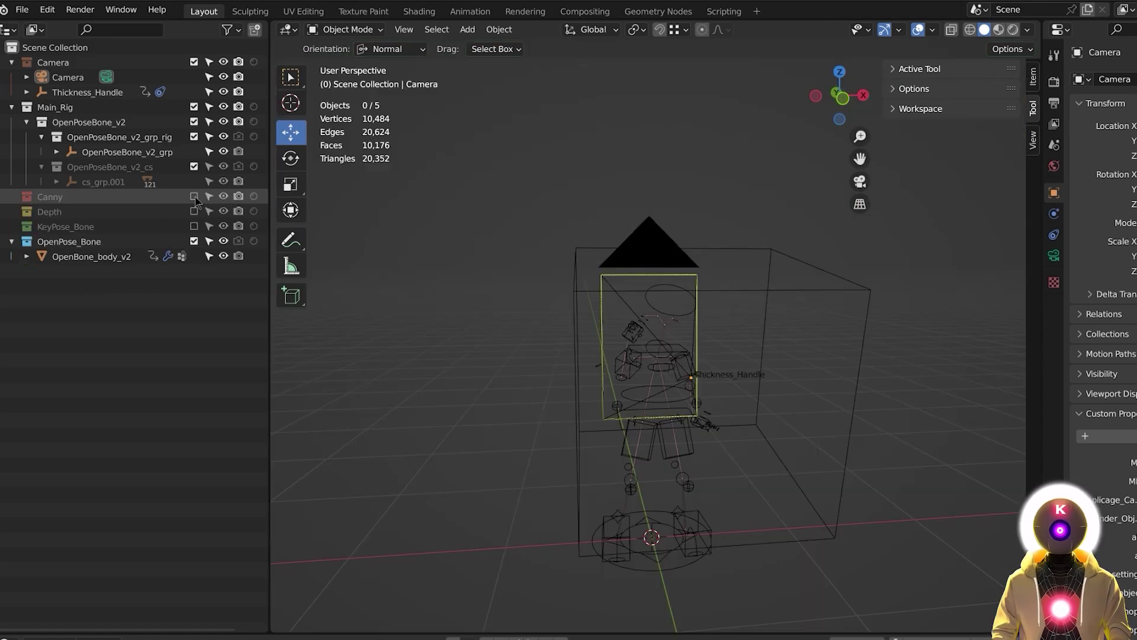
{"action": "left_click", "coordinate": [238, 241]}
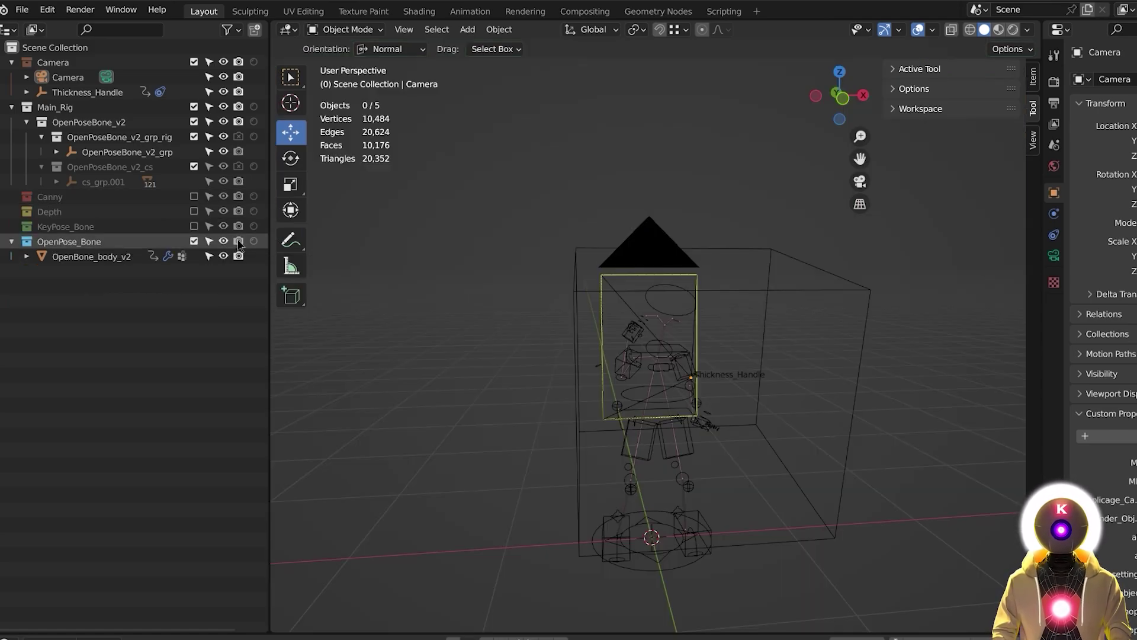
{"action": "left_click", "coordinate": [585, 12]}
{"action": "left_click", "coordinate": [325, 239]}
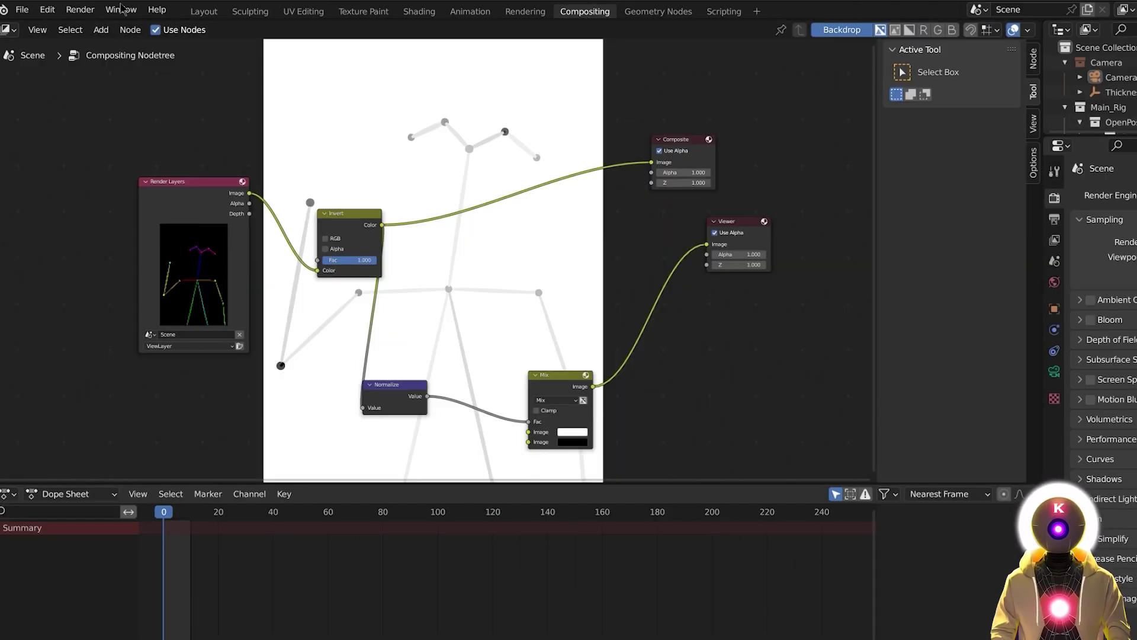
Render the OpenPose skeleton and save it as openpose.png in the EXPORT BLENDER folder.
{"action": "left_click", "coordinate": [80, 9]}
{"action": "left_click", "coordinate": [96, 27]}
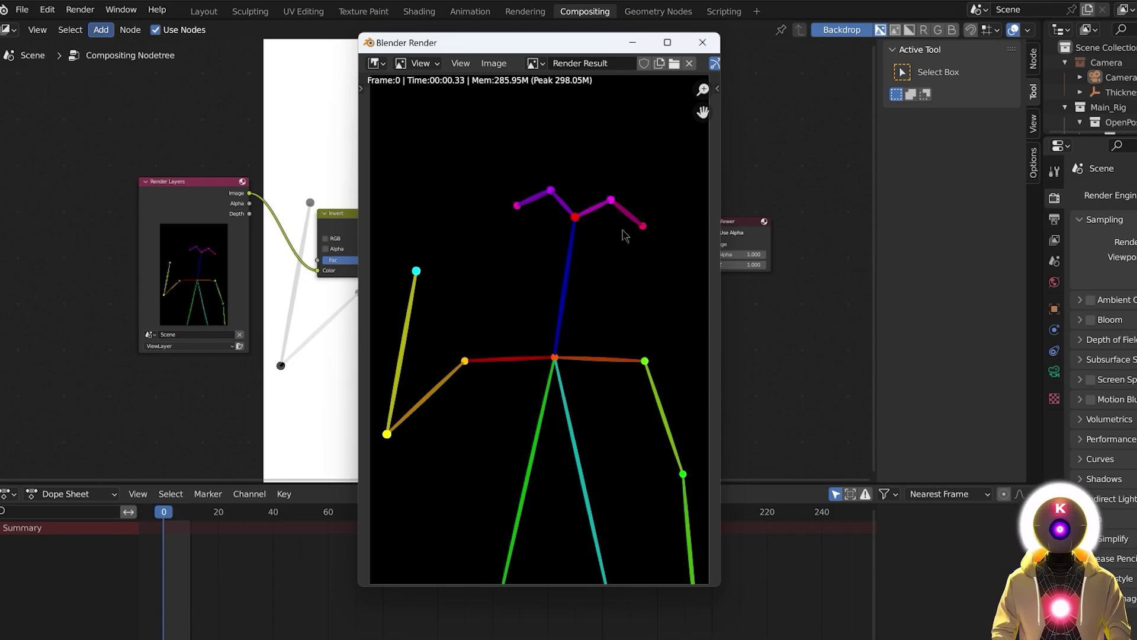
{"action": "key", "text": "shift+alt+s"}
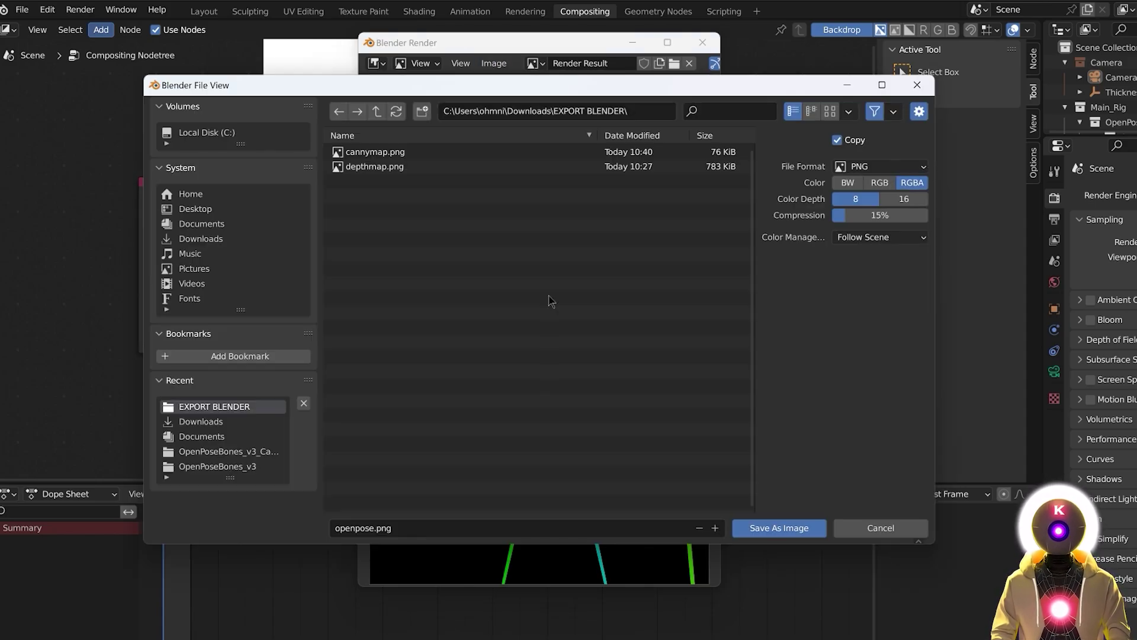
{"action": "left_click", "coordinate": [781, 529]}
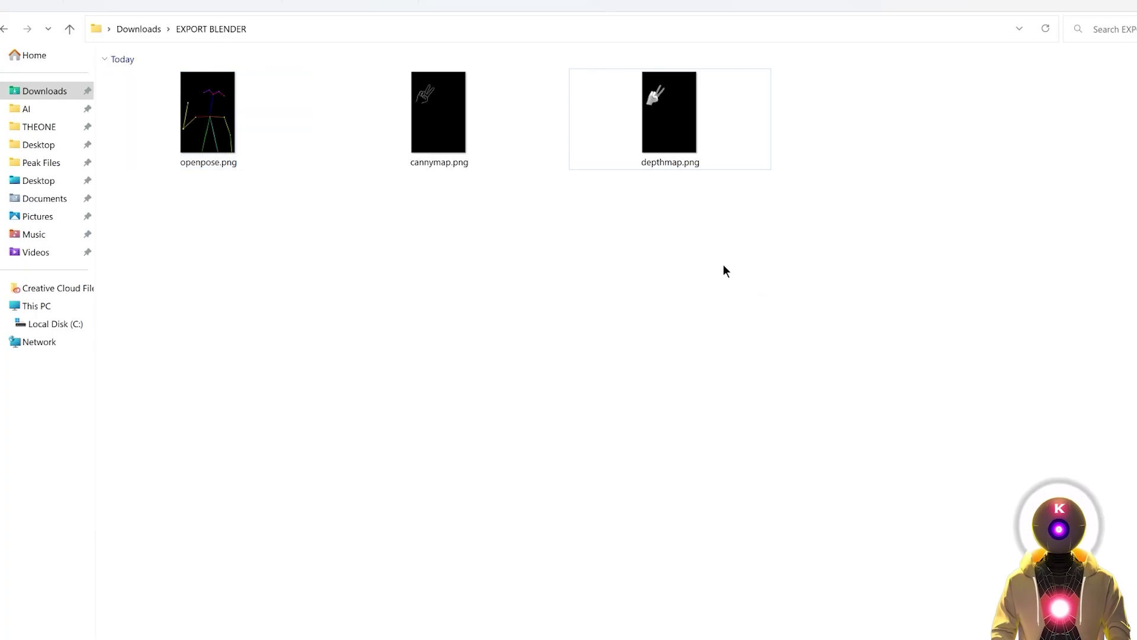
Switch to File Explorer, review the exported images in the EXPORT BLENDER folder, and select openpose.png.
{"action": "left_click_drag", "start_coordinate": [748, 258], "coordinate": [113, 89]}
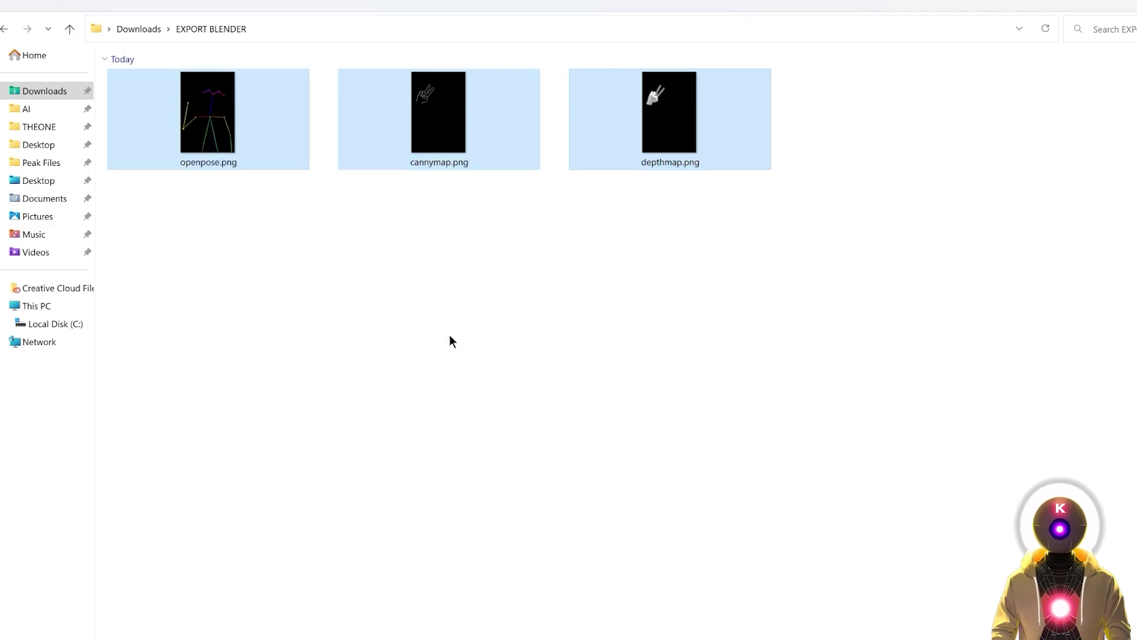
{"action": "left_click", "coordinate": [441, 329]}
{"action": "left_click", "coordinate": [272, 145]}
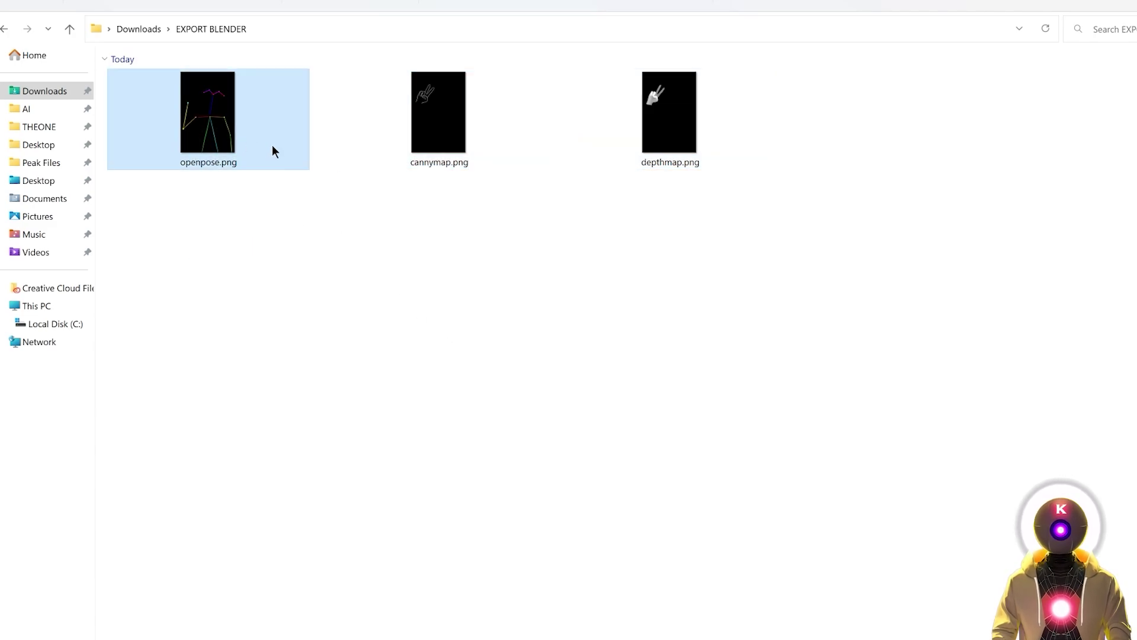
Check cannymap.png and depthmap.png in the EXPORT BLENDER folder, finishing with no file selected.
{"action": "left_click", "coordinate": [436, 165]}
{"action": "left_click", "coordinate": [684, 155]}
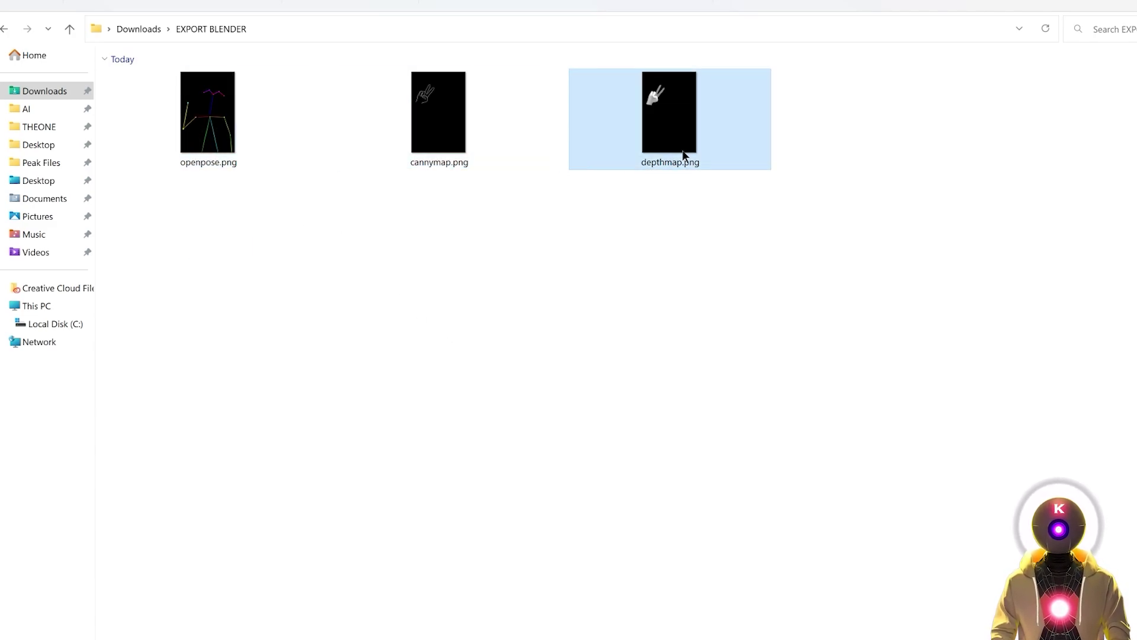
{"action": "left_click", "coordinate": [748, 250]}
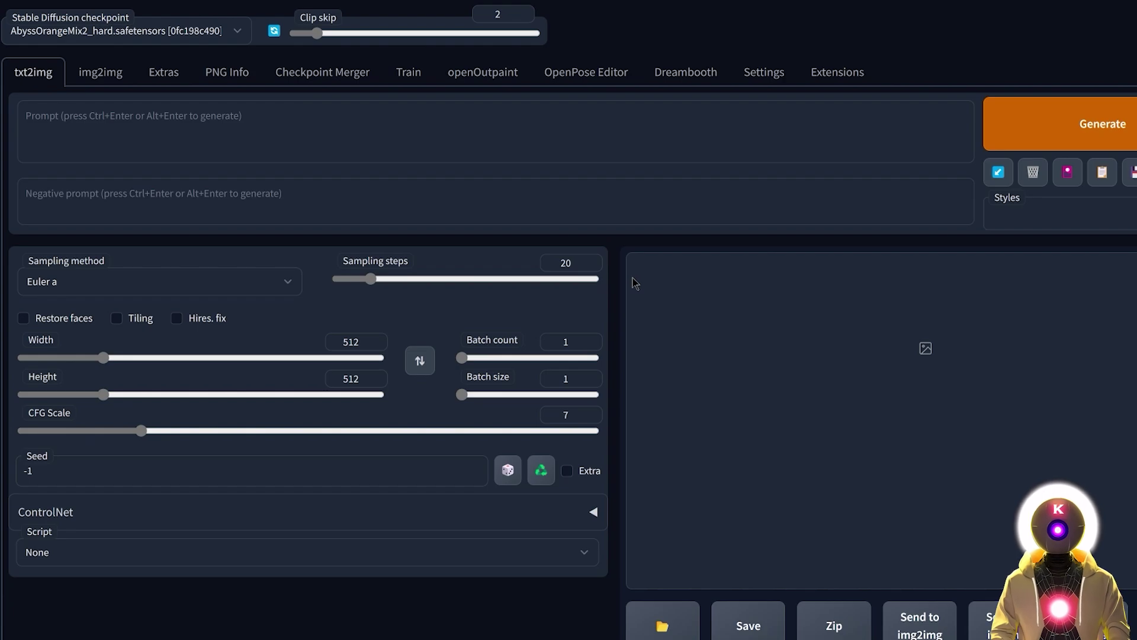
Switch to the Stable Diffusion web UI, load openpose.png into ControlNet's Control Model - 0, and enable it with the control_sd15_openpose model.
{"action": "left_click", "coordinate": [566, 513]}
{"action": "scroll", "coordinate": [441, 254], "scroll_direction": "down", "scroll_amount": 5}
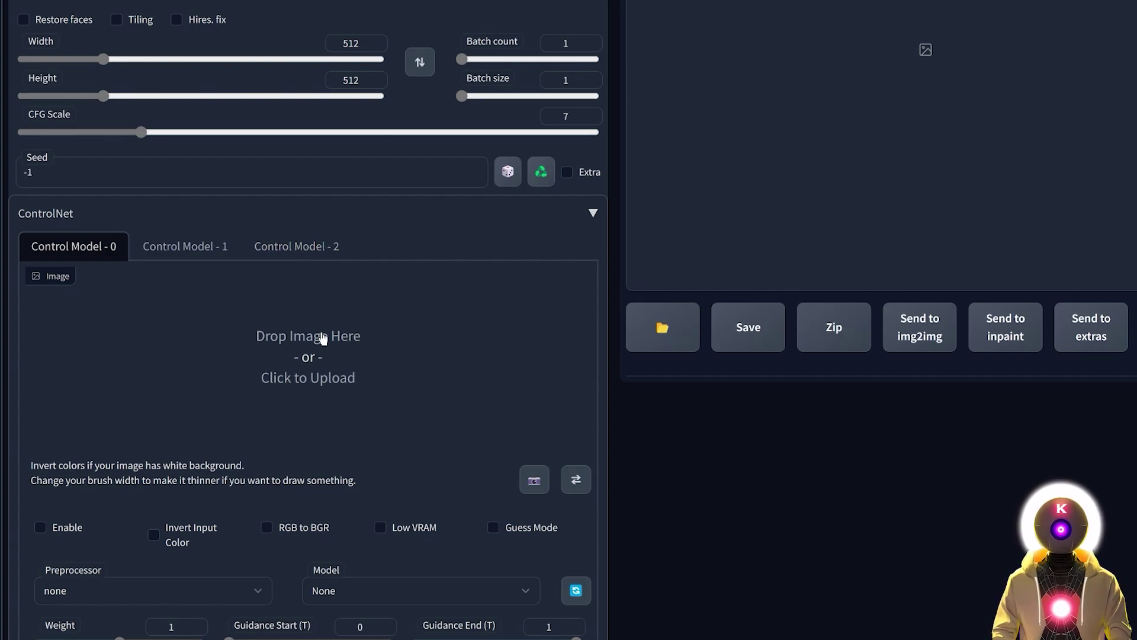
{"action": "scroll", "coordinate": [140, 322], "scroll_direction": "down", "scroll_amount": 2}
{"action": "left_click", "coordinate": [40, 427]}
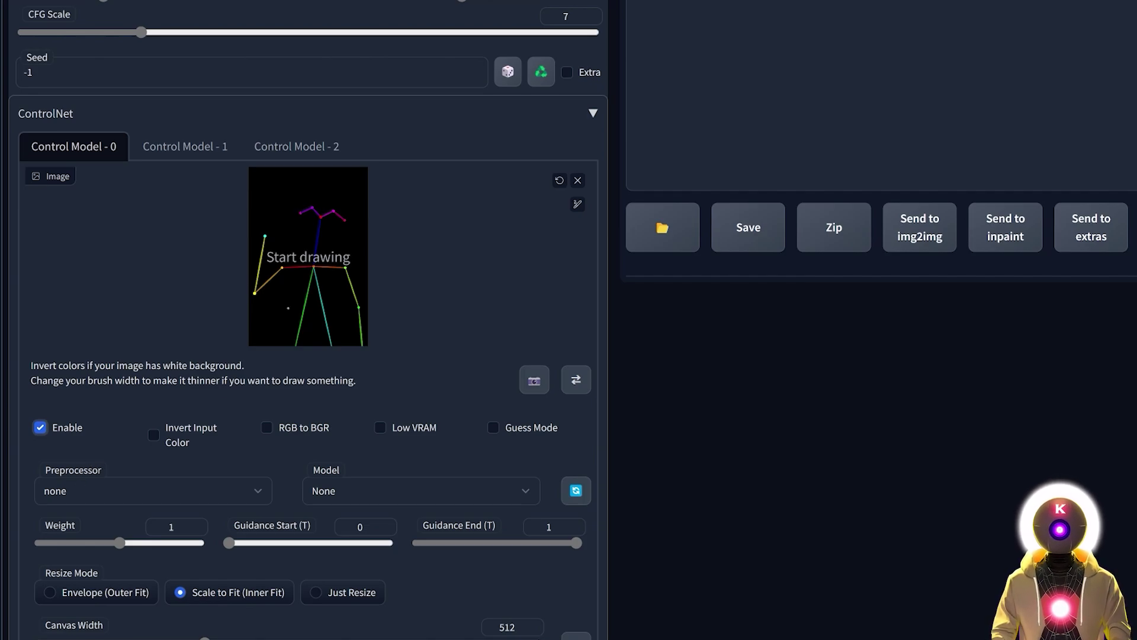
{"action": "left_click", "coordinate": [389, 491]}
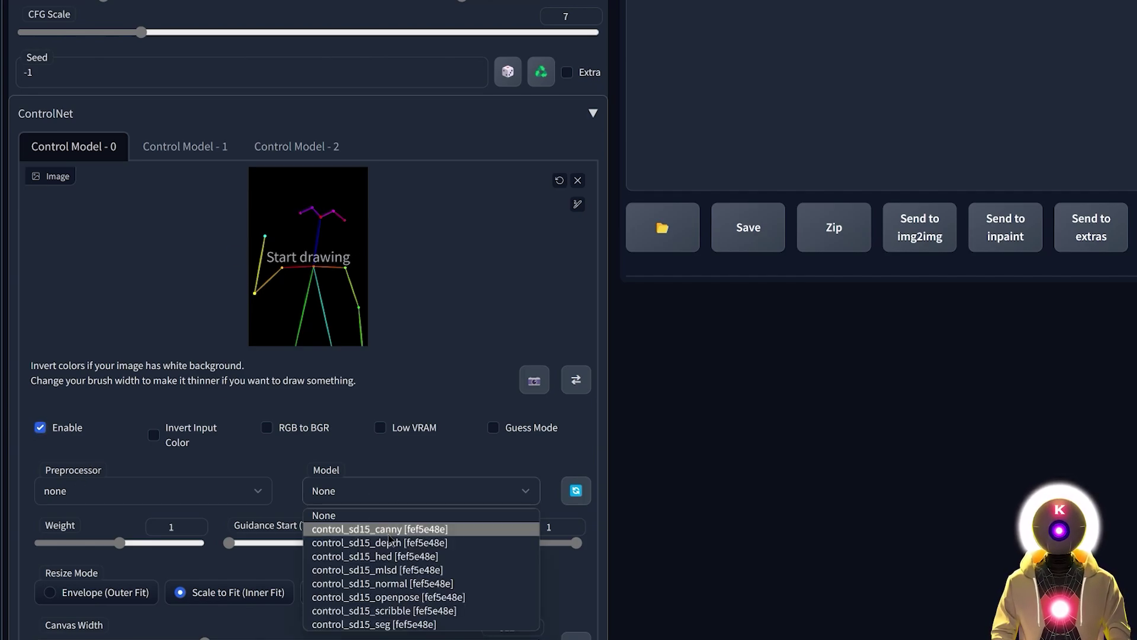
{"action": "left_click", "coordinate": [390, 599]}
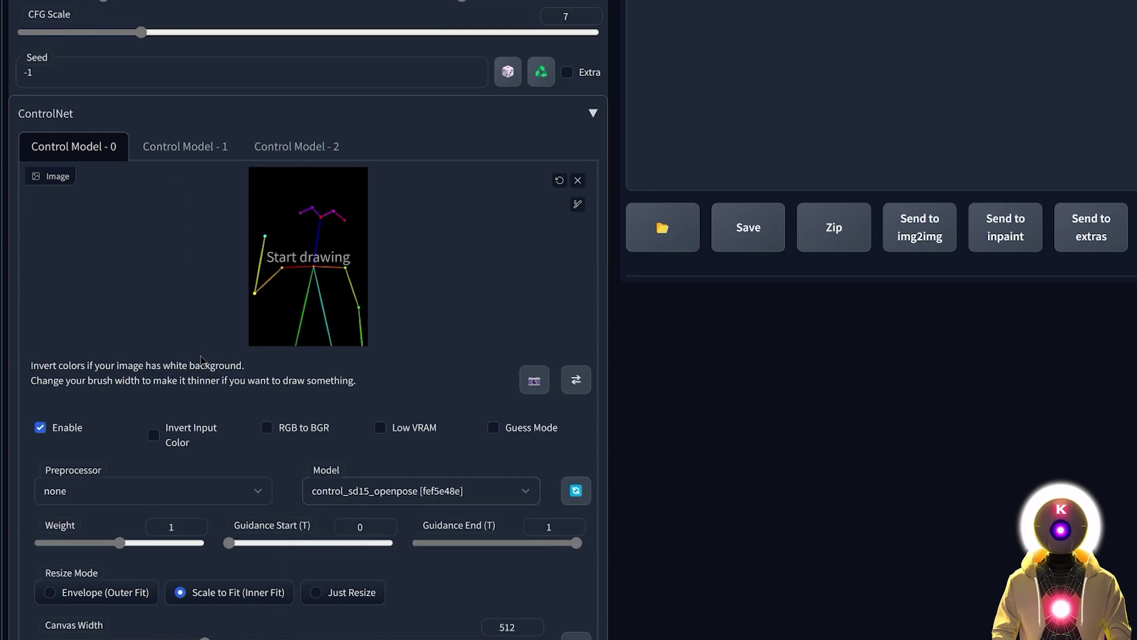
Load depthmap.png into Control Model - 1, enable the unit, and choose its ControlNet model.
{"action": "left_click", "coordinate": [187, 148]}
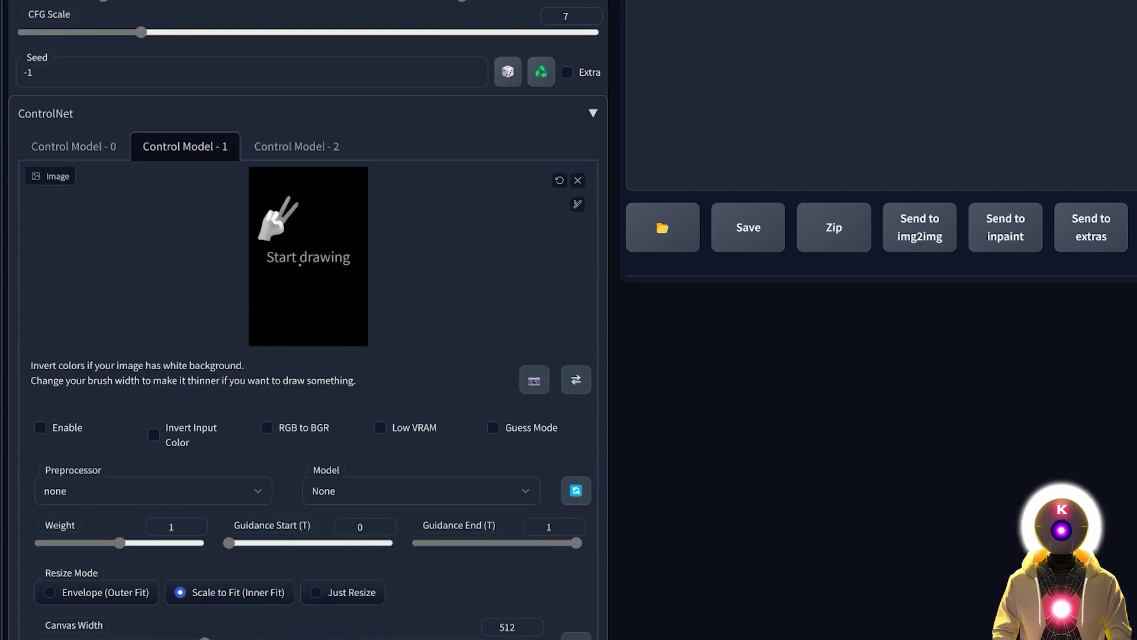
{"action": "left_click", "coordinate": [40, 427]}
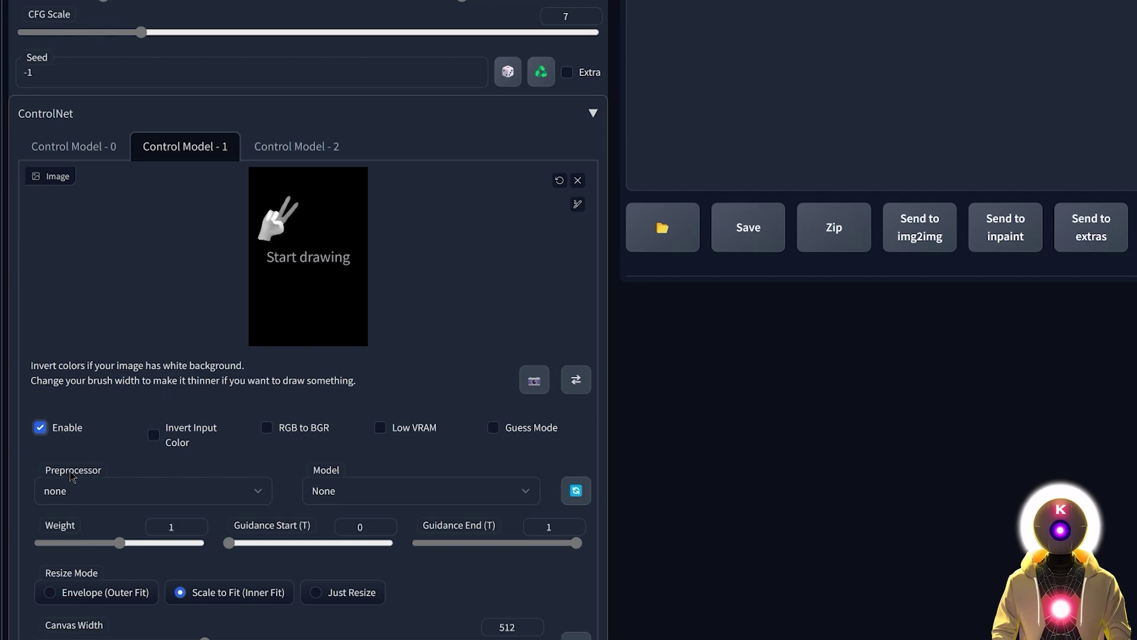
{"action": "left_click", "coordinate": [355, 491]}
Load cannymap.png into Control Model - 2, enable the unit, and choose its ControlNet model.
{"action": "left_click", "coordinate": [296, 147]}
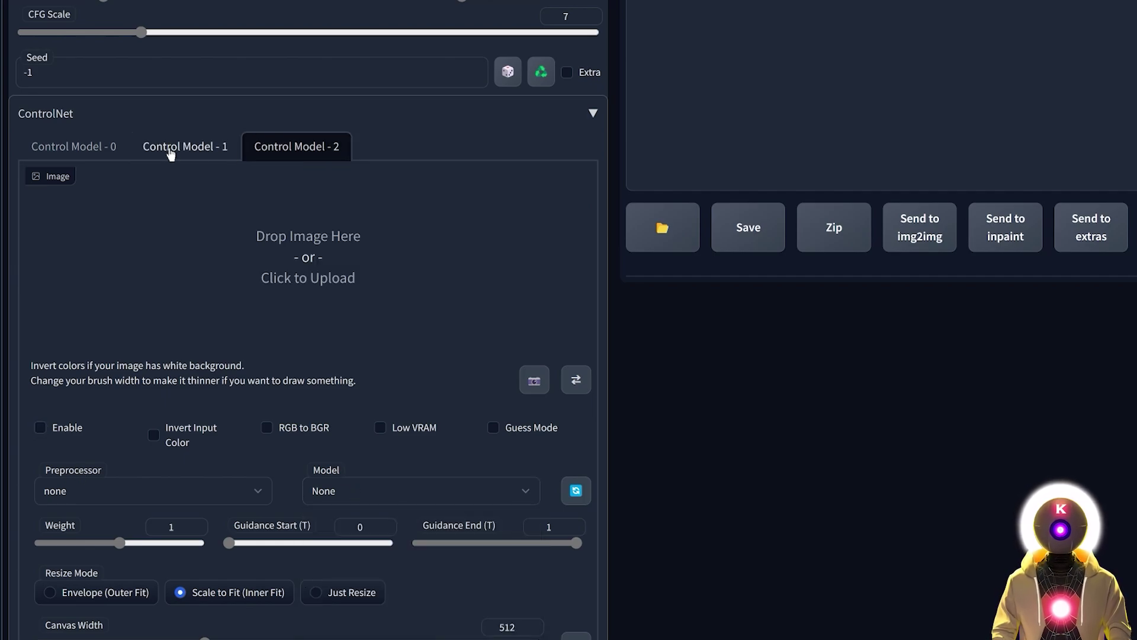
{"action": "left_click", "coordinate": [170, 149]}
{"action": "left_click", "coordinate": [285, 148]}
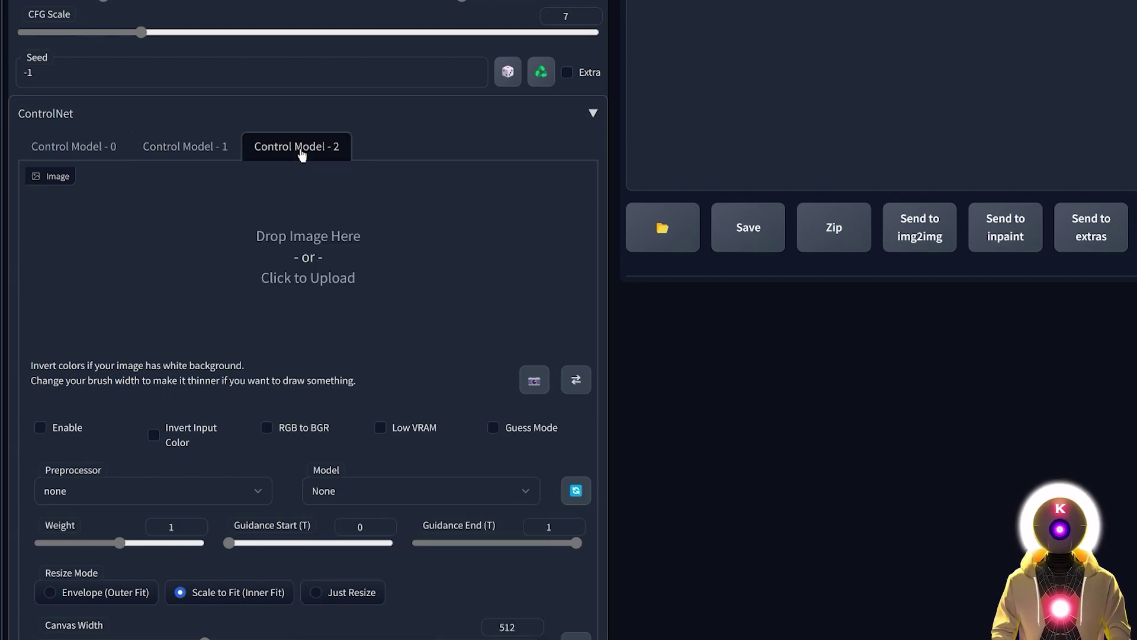
{"action": "left_click", "coordinate": [314, 240]}
{"action": "left_click", "coordinate": [39, 427]}
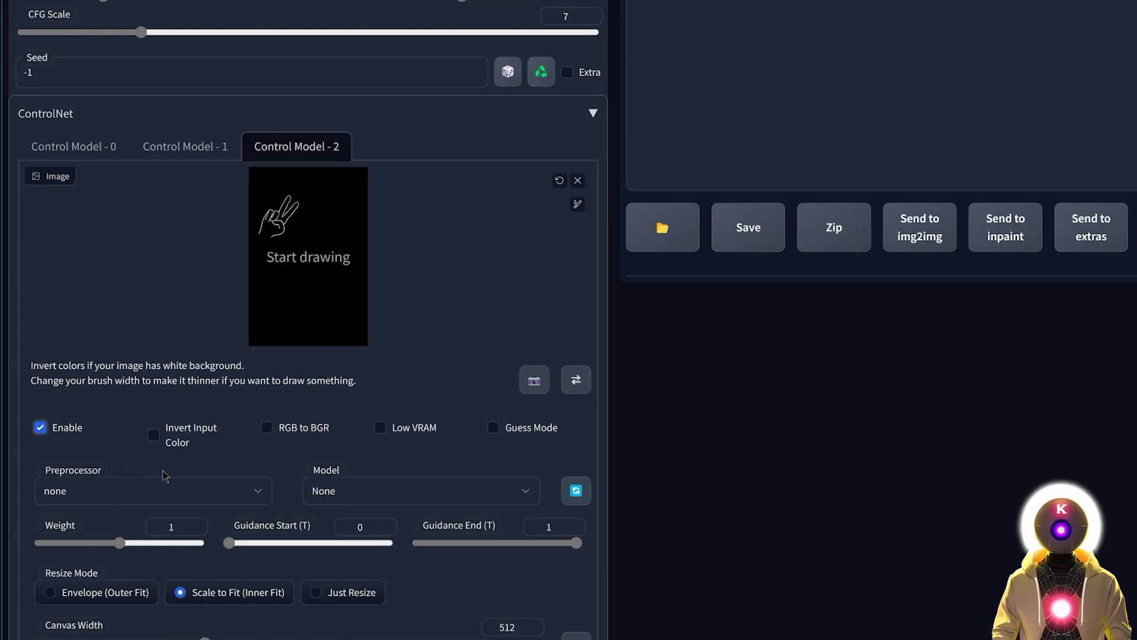
{"action": "left_click", "coordinate": [363, 496]}
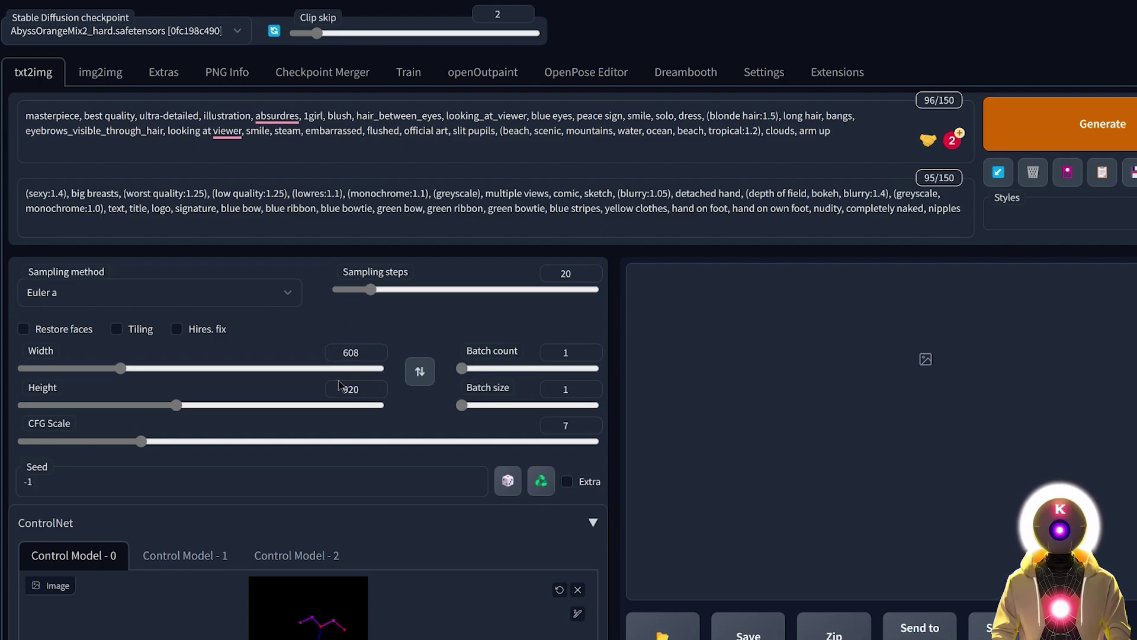
Generate the peace-sign beach portrait at 608 by 920 using the three ControlNet units.
{"action": "scroll", "coordinate": [340, 385], "scroll_direction": "down", "scroll_amount": 3}
{"action": "scroll", "coordinate": [376, 443], "scroll_direction": "up", "scroll_amount": 3}
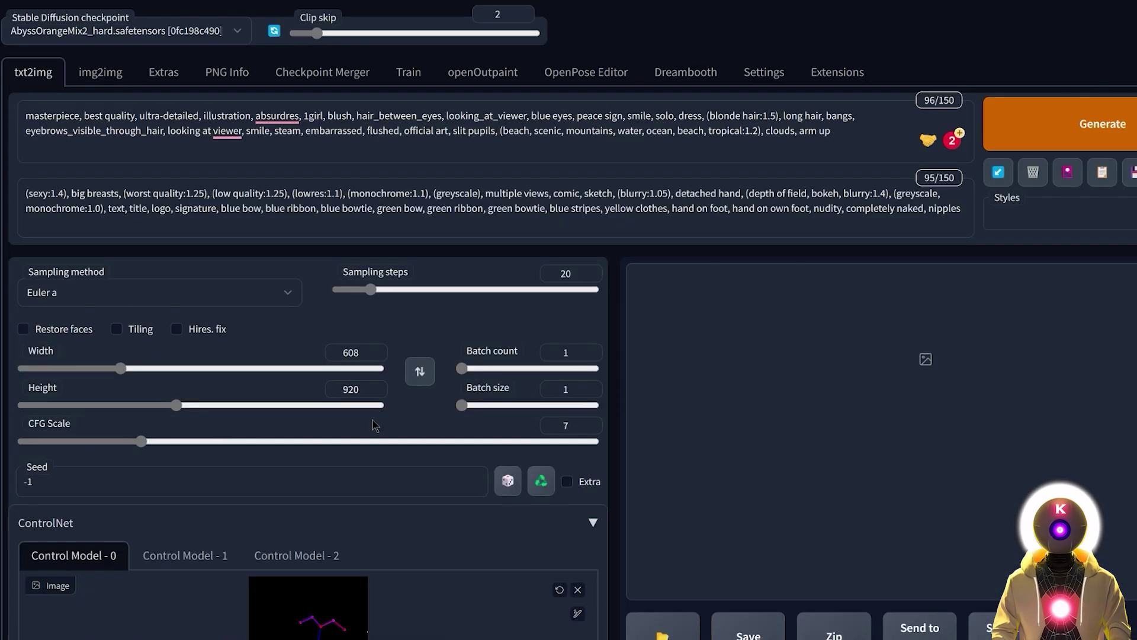
{"action": "left_click", "coordinate": [1046, 132]}
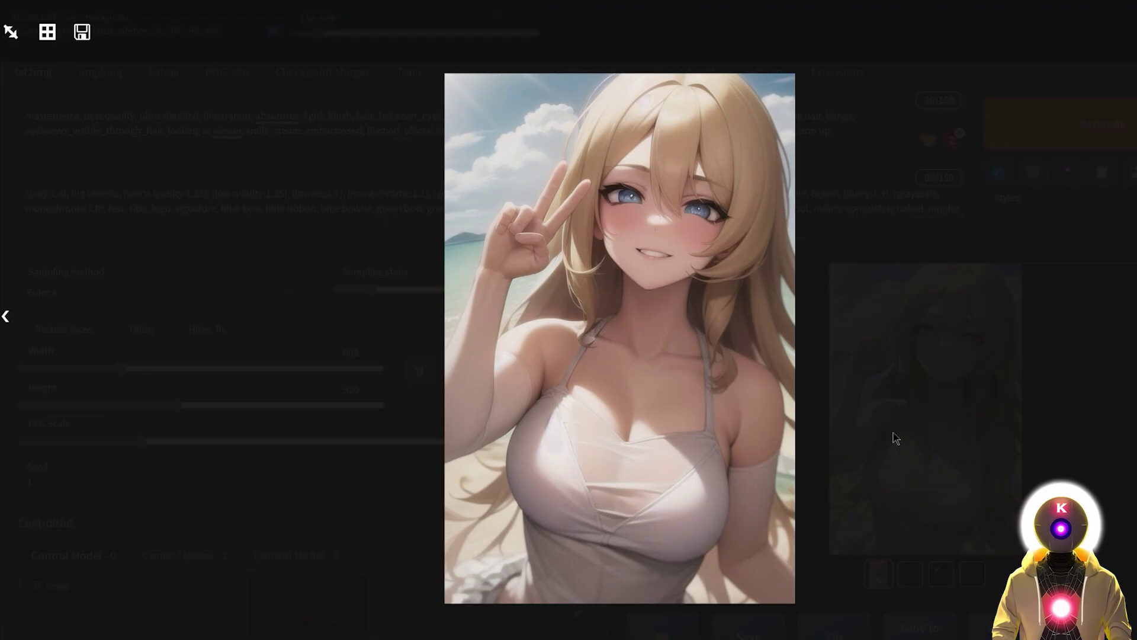
Inspect the generated portrait enlarged and compare its hand and pose with the OpenPose, depth and canny maps in the results.
{"action": "left_click", "coordinate": [894, 439]}
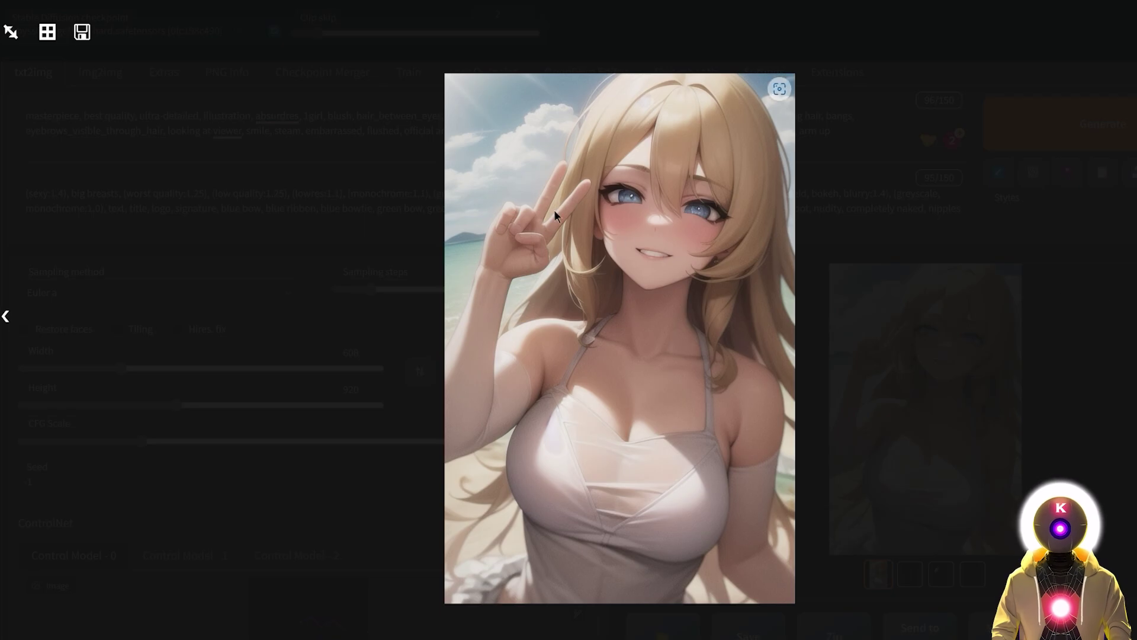
{"action": "left_click", "coordinate": [936, 425]}
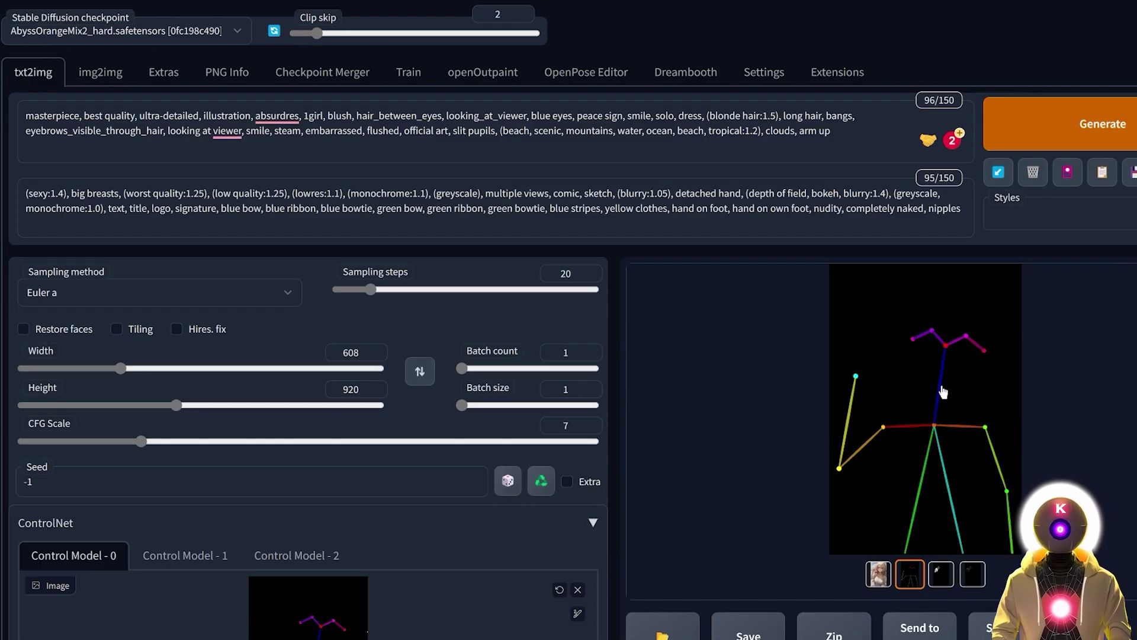
{"action": "key", "text": "Right"}
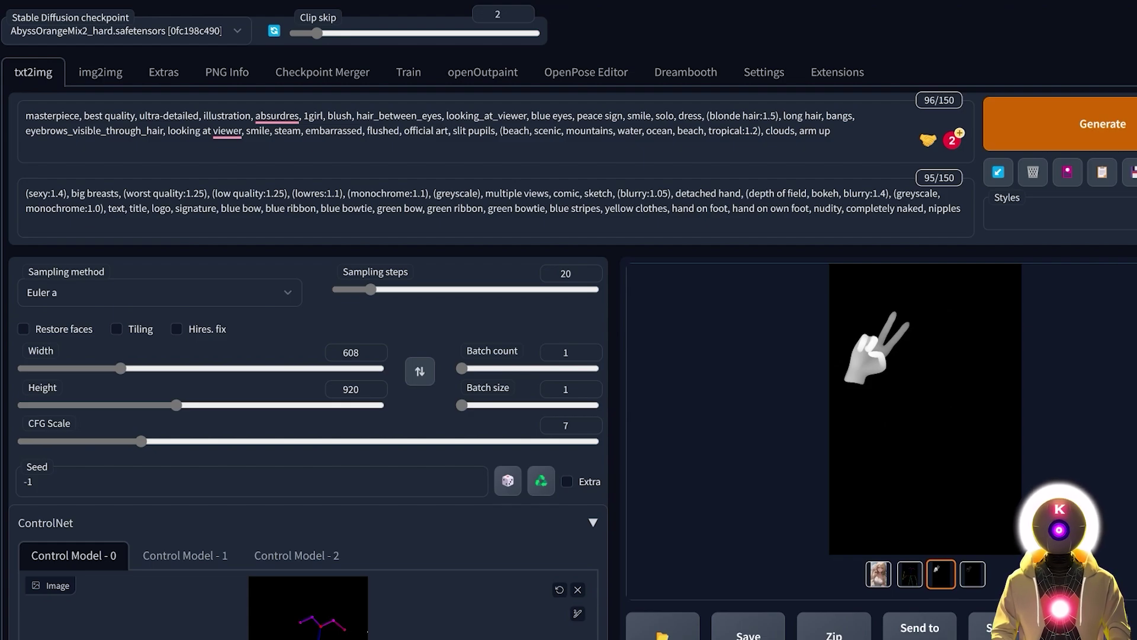
{"action": "key", "text": "Right"}
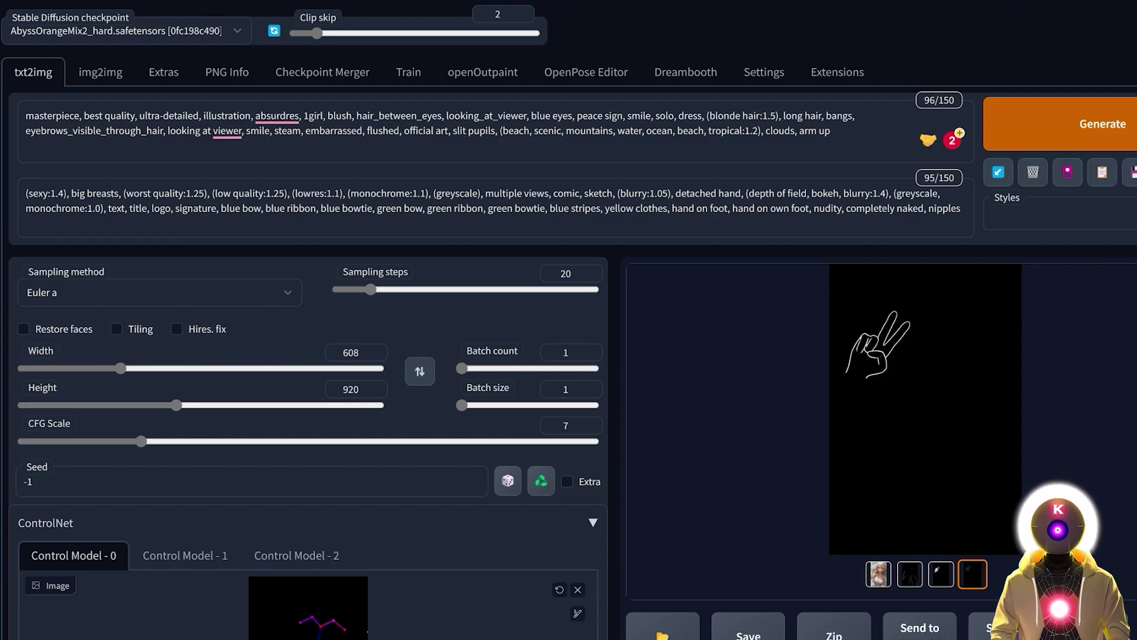
{"action": "left_click", "coordinate": [879, 573]}
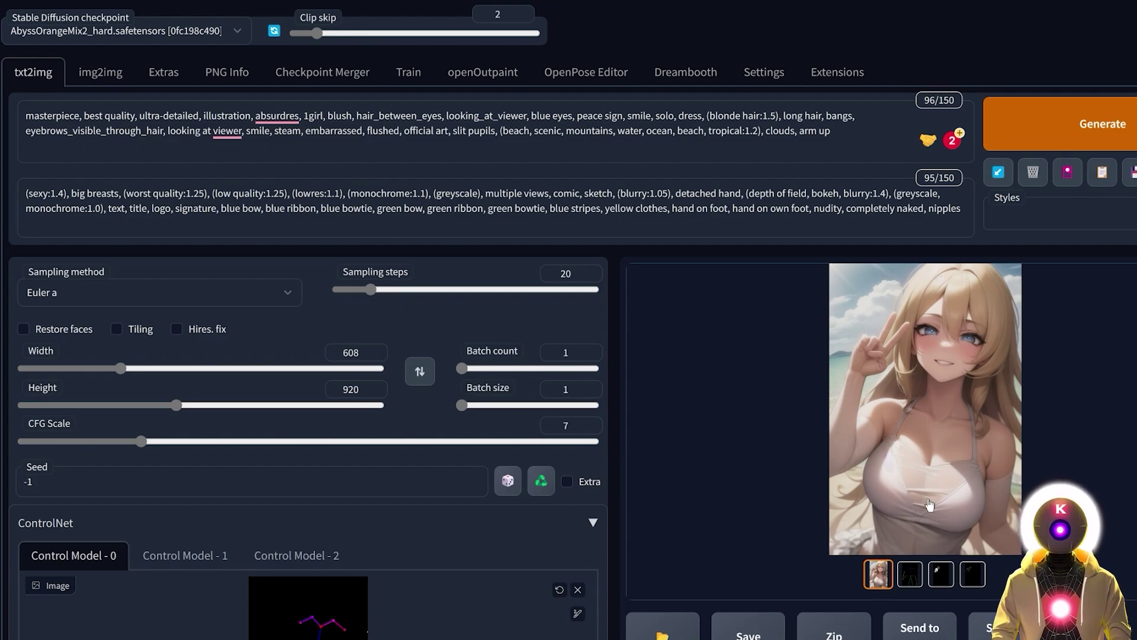
{"action": "left_click", "coordinate": [910, 574]}
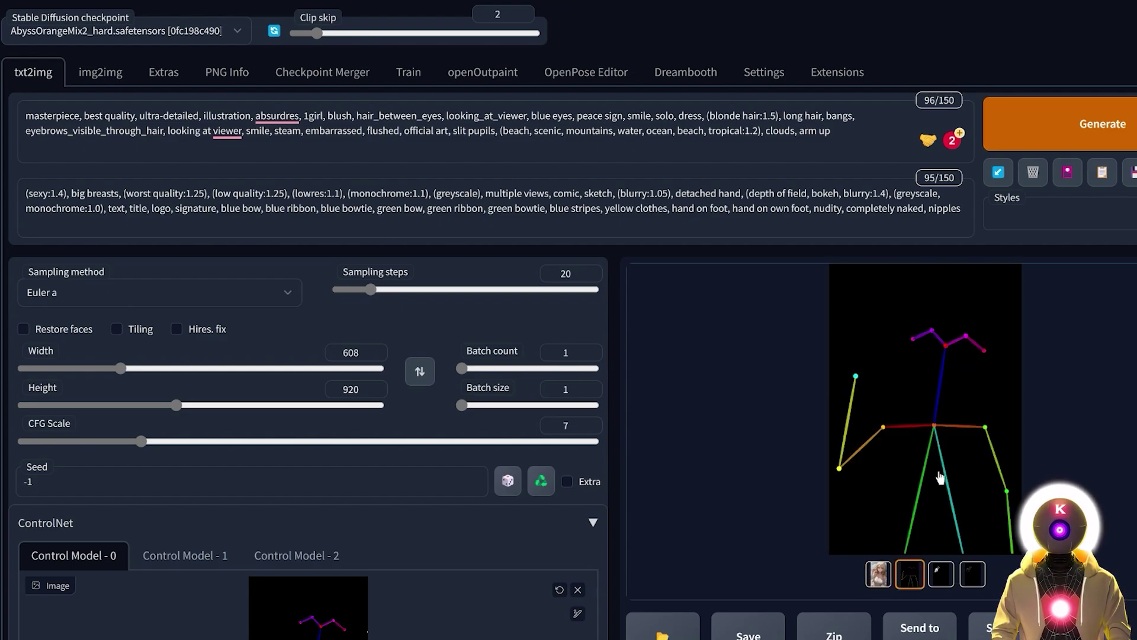
{"action": "key", "text": "Left"}
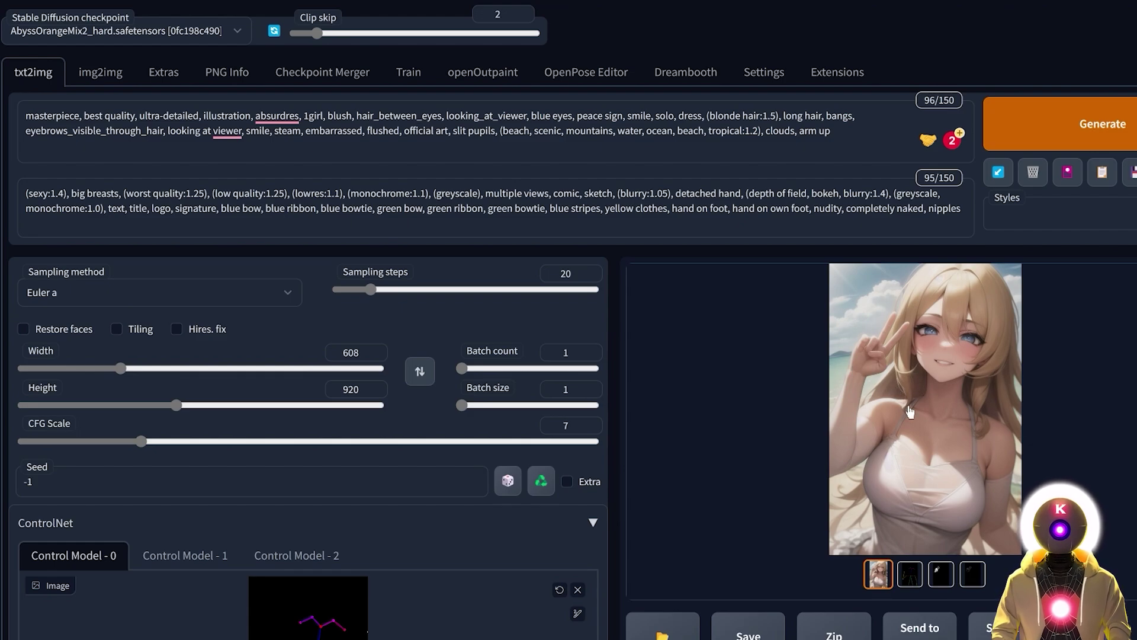
{"action": "left_click", "coordinate": [944, 567]}
{"action": "left_click", "coordinate": [965, 566]}
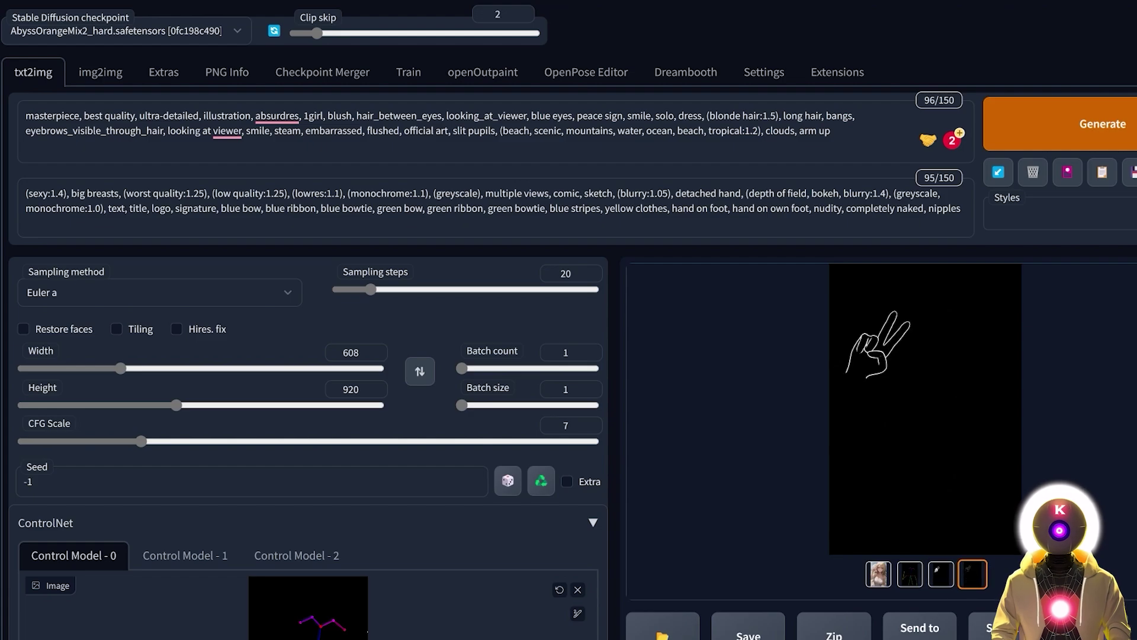
{"action": "left_click", "coordinate": [906, 575]}
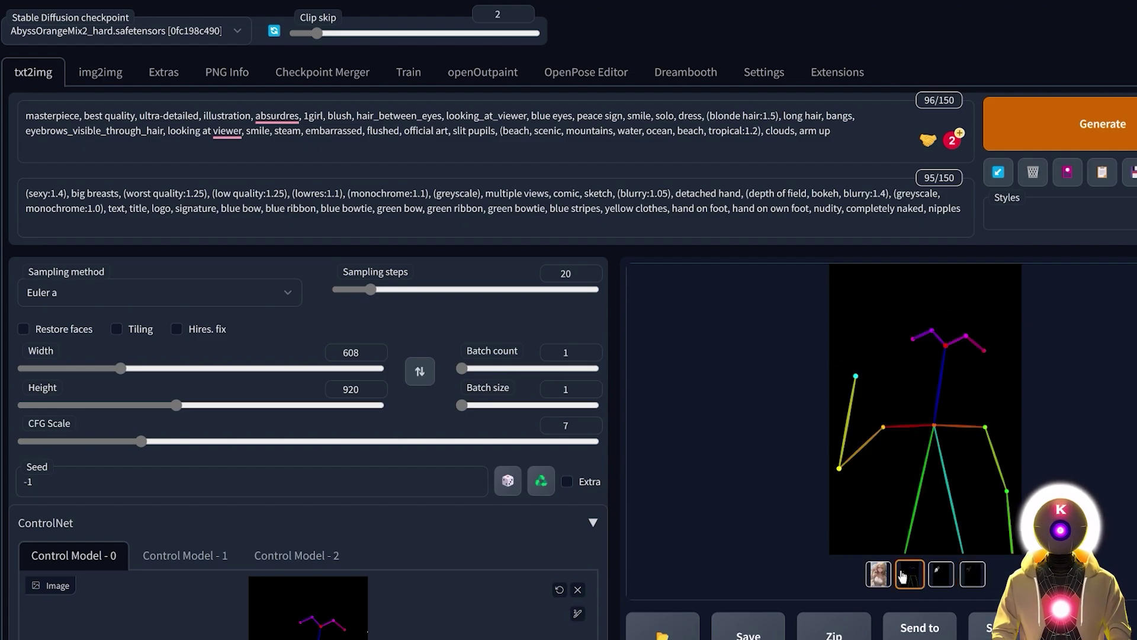
{"action": "left_click", "coordinate": [880, 575]}
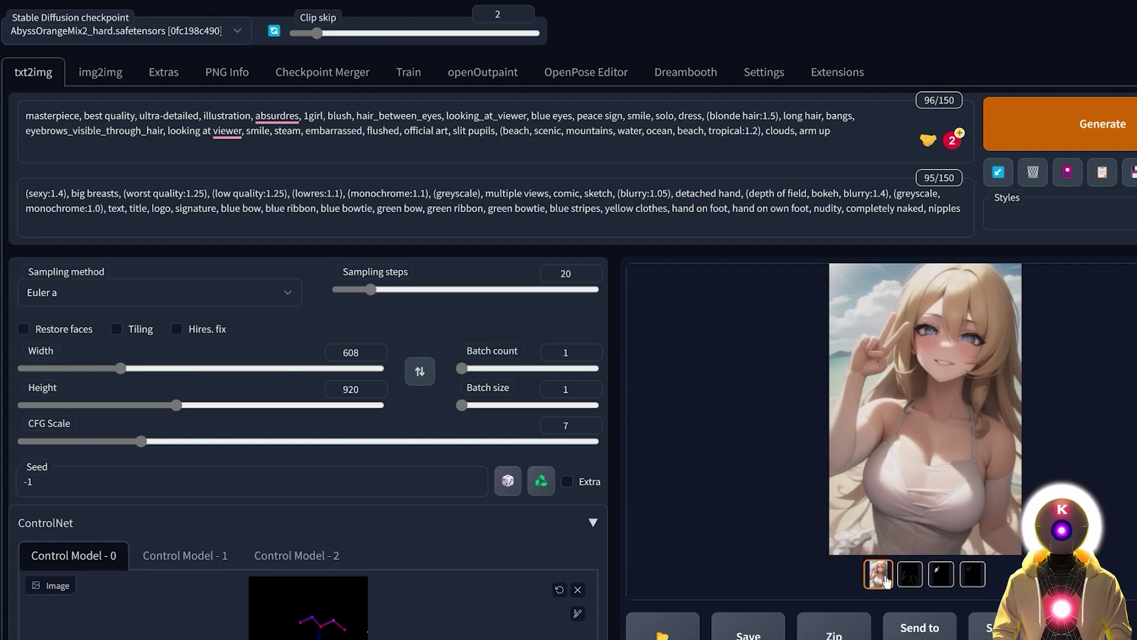
{"action": "left_click", "coordinate": [952, 425]}
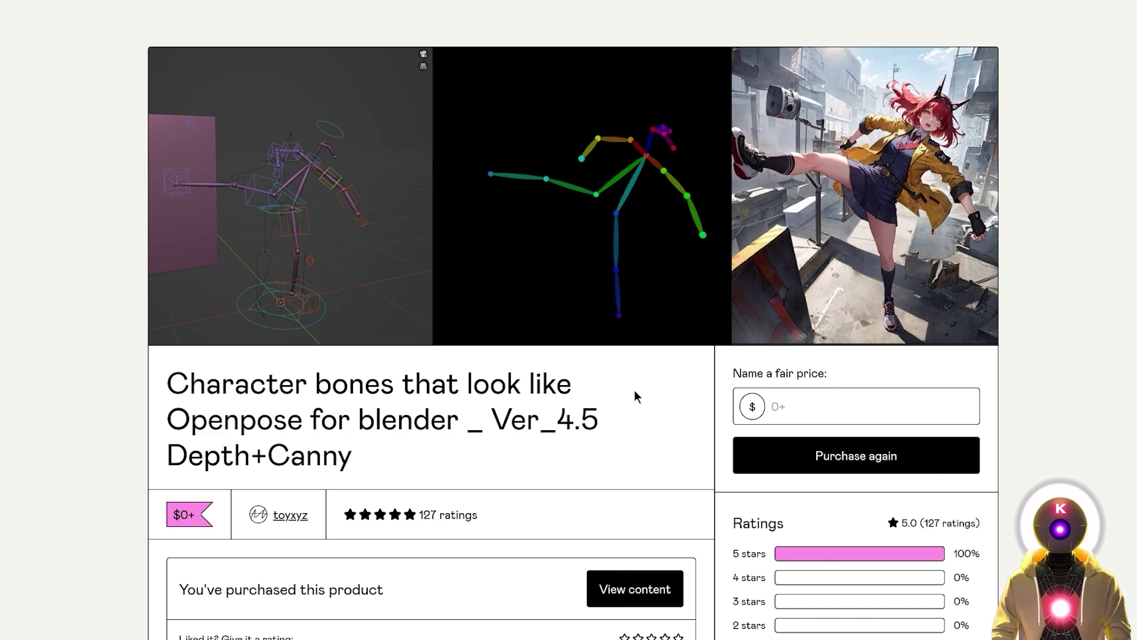
Switch to the product page of the Openpose character bones for Blender and look through its description and sample images.
{"action": "scroll", "coordinate": [635, 390], "scroll_direction": "down", "scroll_amount": 15}
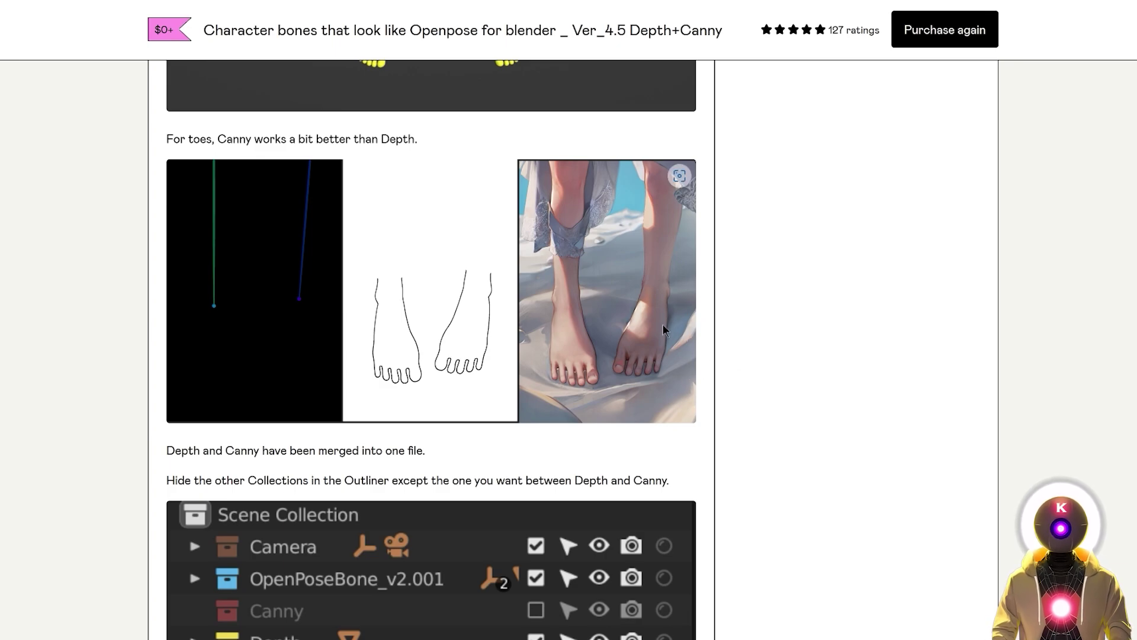
{"action": "scroll", "coordinate": [766, 405], "scroll_direction": "down", "scroll_amount": 10}
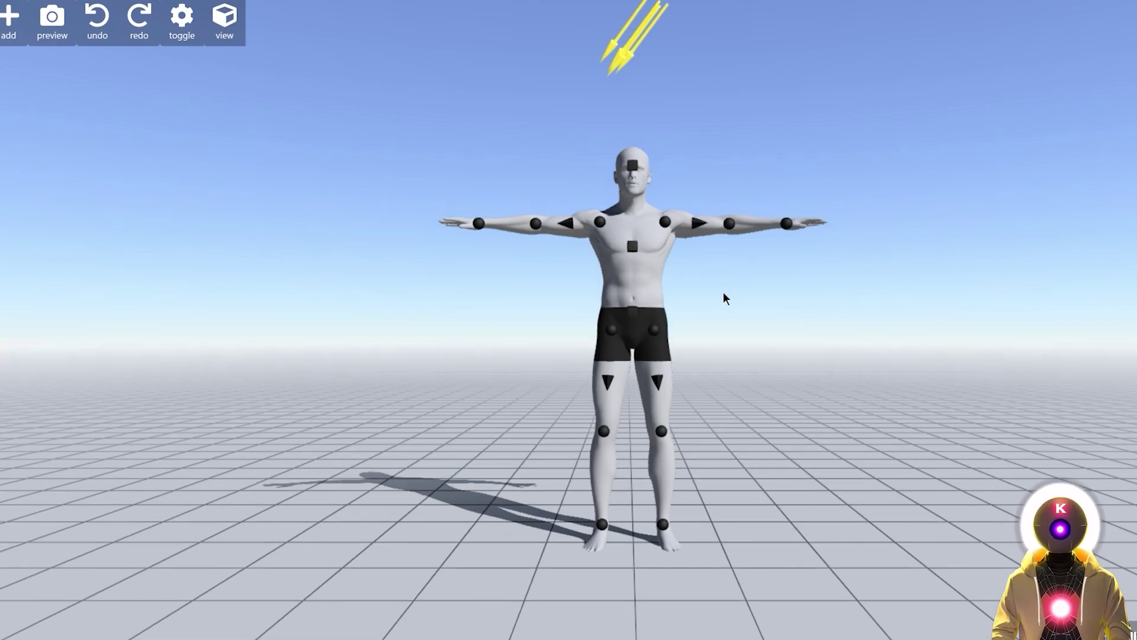
Switch to the 3D mannequin posing web app and lower both of the figure's outstretched arms into a bent pose.
{"action": "left_click_drag", "start_coordinate": [720, 289], "coordinate": [853, 382]}
{"action": "left_click_drag", "start_coordinate": [518, 276], "coordinate": [664, 302]}
{"action": "left_click_drag", "start_coordinate": [762, 232], "coordinate": [758, 347]}
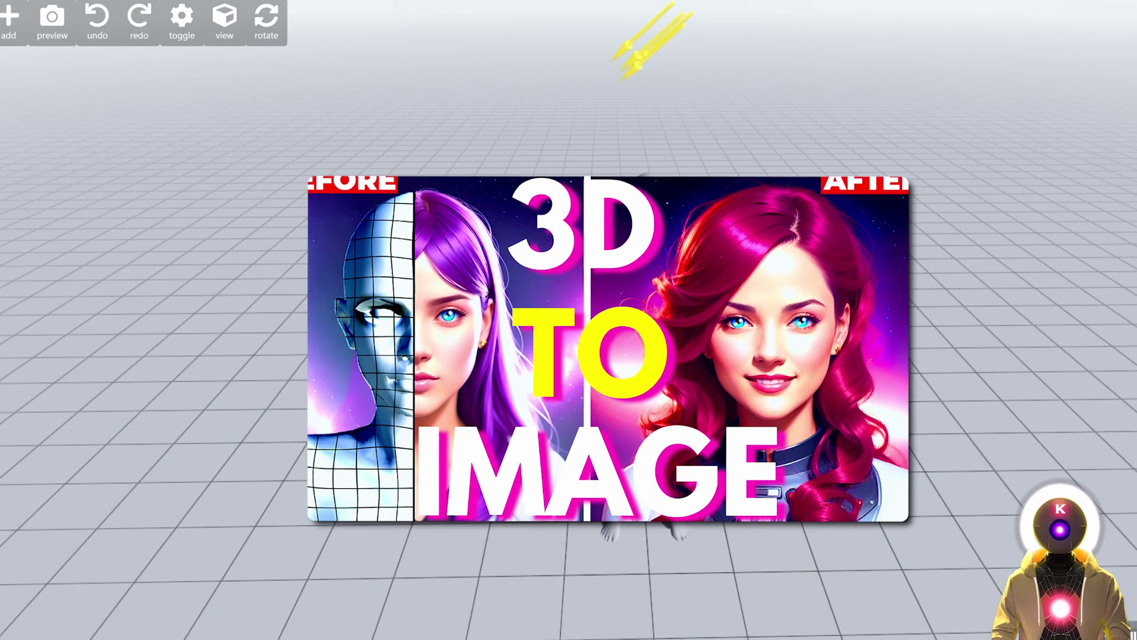
{"action": "left_click", "coordinate": [995, 449]}
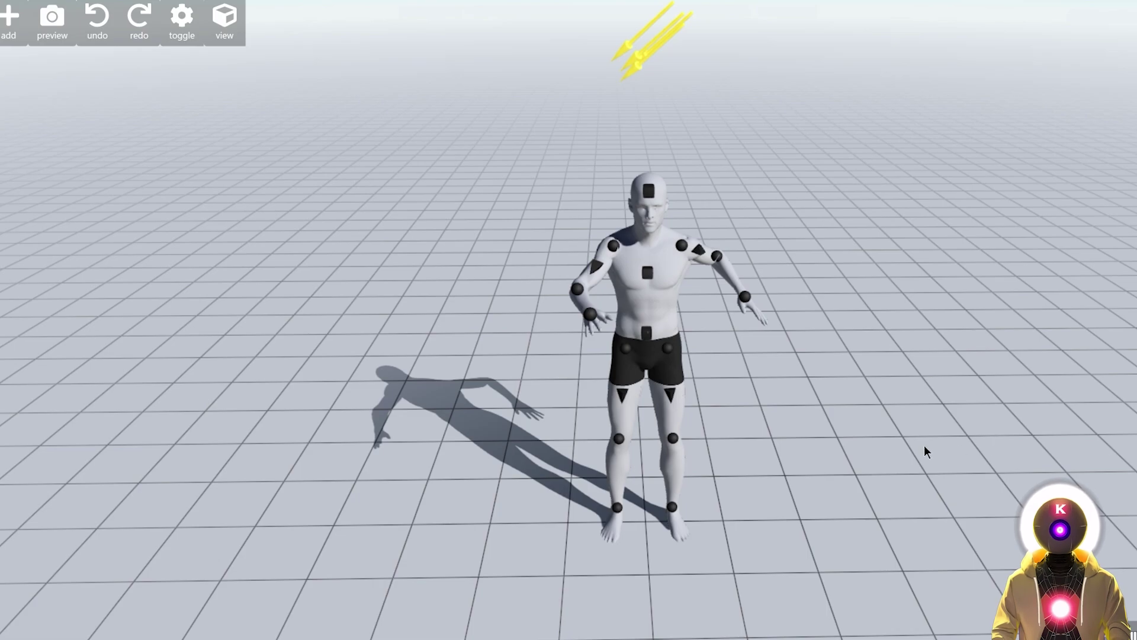
Pose the mannequin sitting with one knee up and its raised hand moved closer to the head.
{"action": "left_click", "coordinate": [651, 314]}
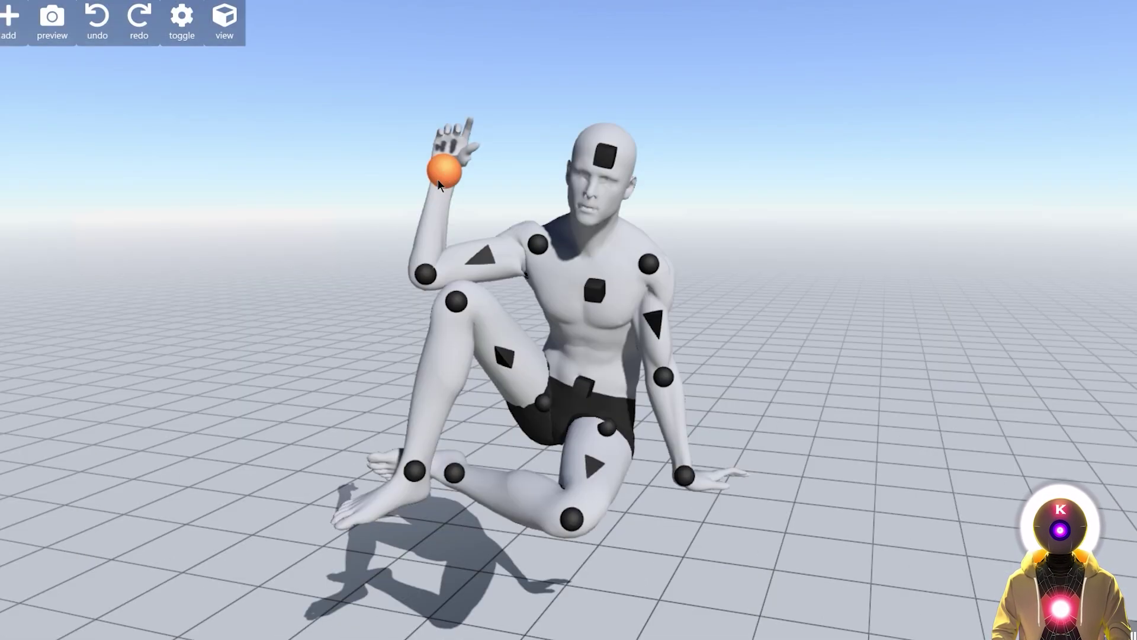
{"action": "left_click_drag", "start_coordinate": [446, 166], "coordinate": [489, 161]}
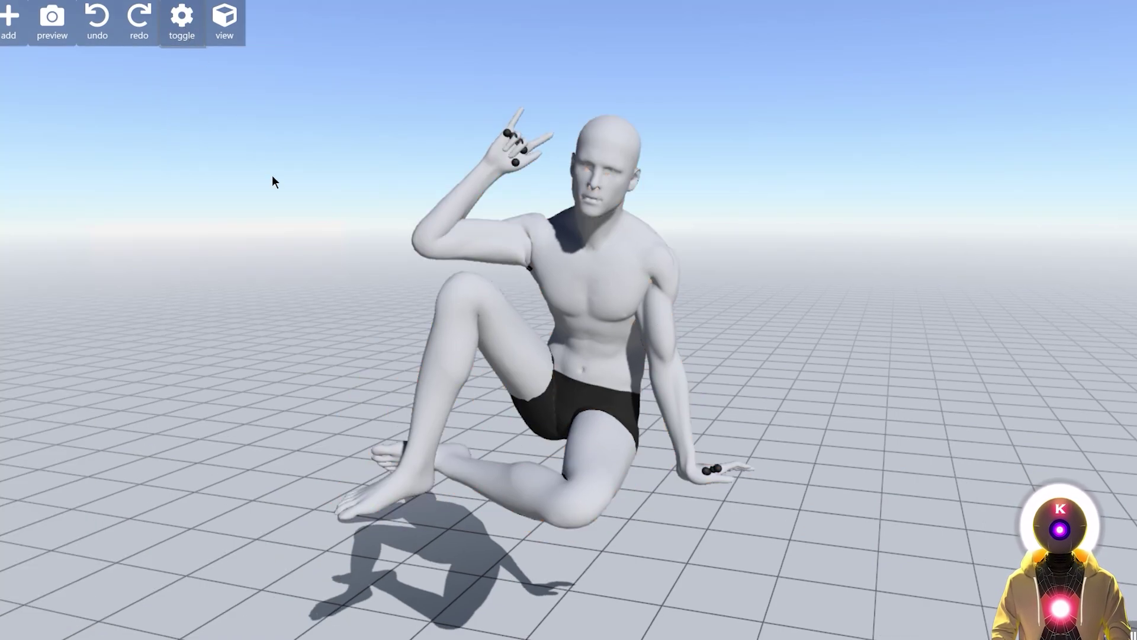
Hide the ground guidelines and capture a screenshot of the area around the seated mannequin.
{"action": "left_click", "coordinate": [185, 34]}
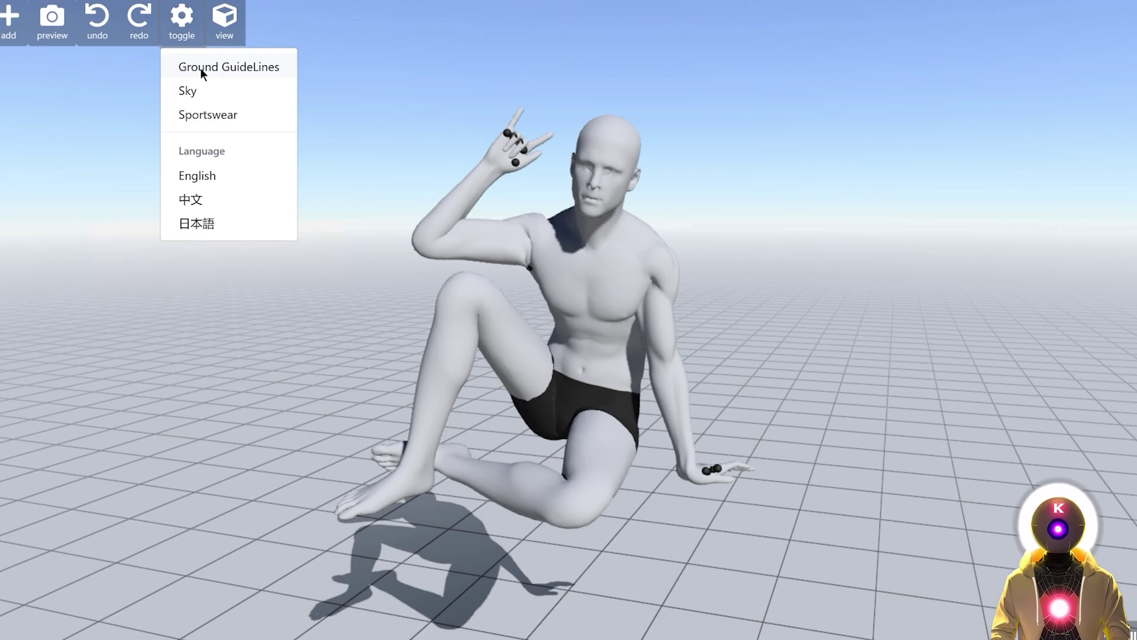
{"action": "left_click", "coordinate": [200, 67]}
{"action": "key", "text": "ctrl+Print"}
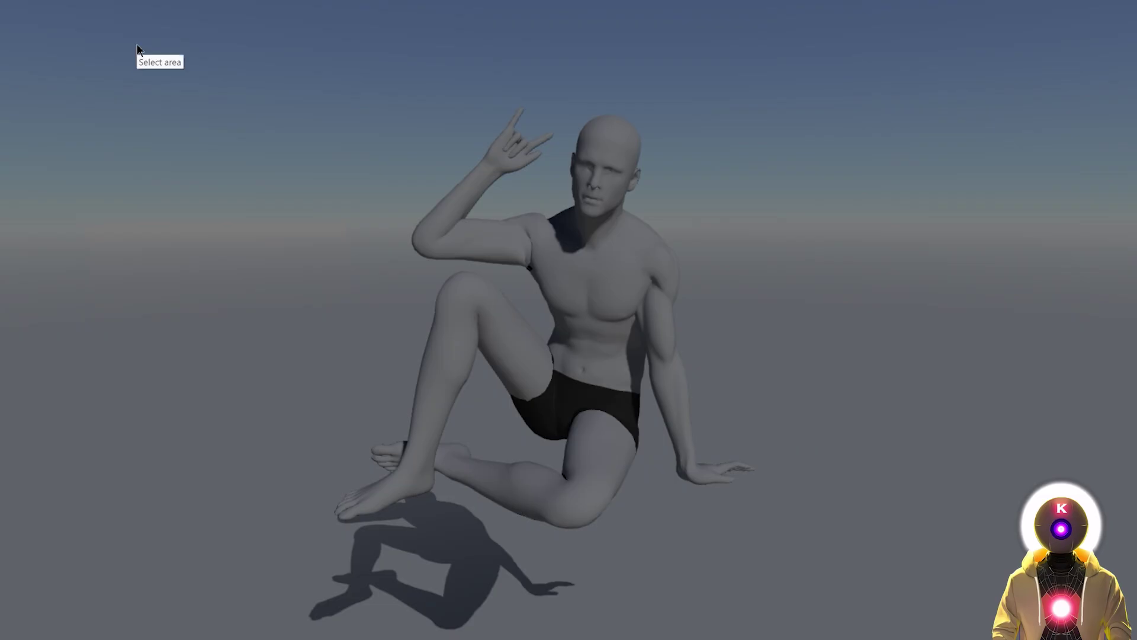
{"action": "left_click_drag", "start_coordinate": [137, 30], "coordinate": [854, 350]}
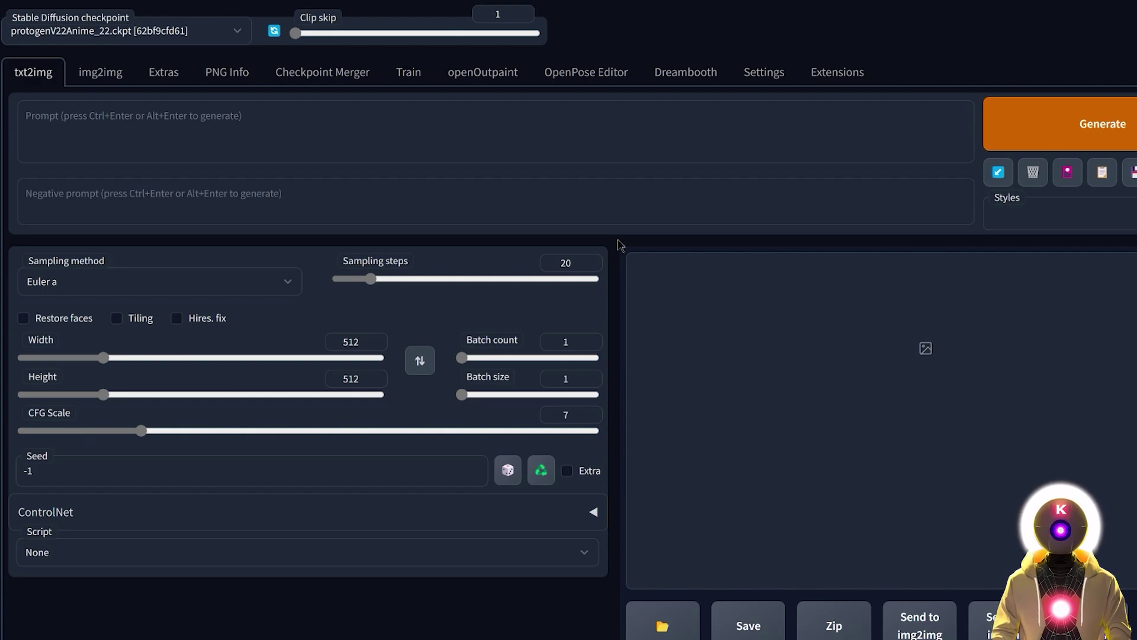
Detect the pose from the mannequin screenshot in the OpenPose Editor and move the misplaced lower-leg joints onto the folded leg's ankle and knee.
{"action": "left_click", "coordinate": [580, 80]}
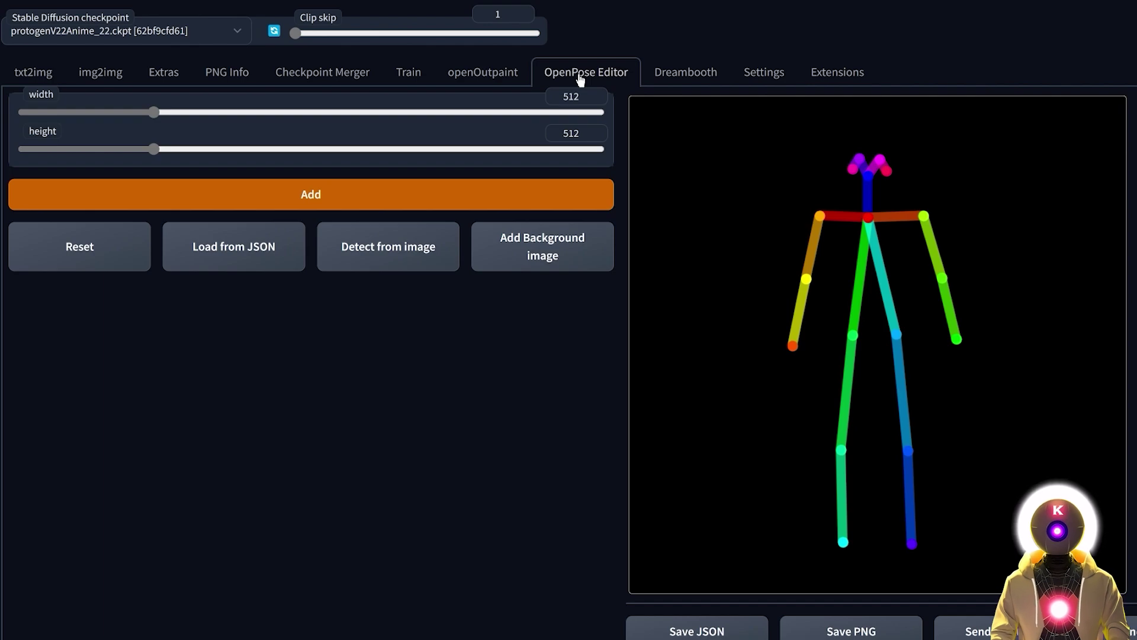
{"action": "left_click", "coordinate": [385, 256]}
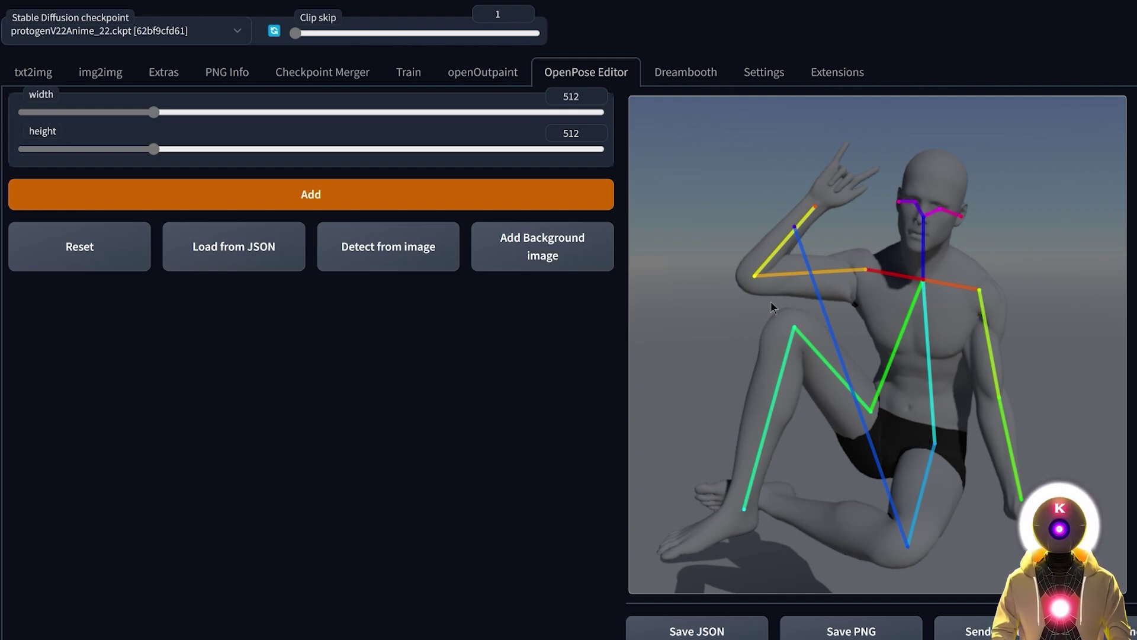
{"action": "left_click_drag", "start_coordinate": [794, 227], "coordinate": [762, 496]}
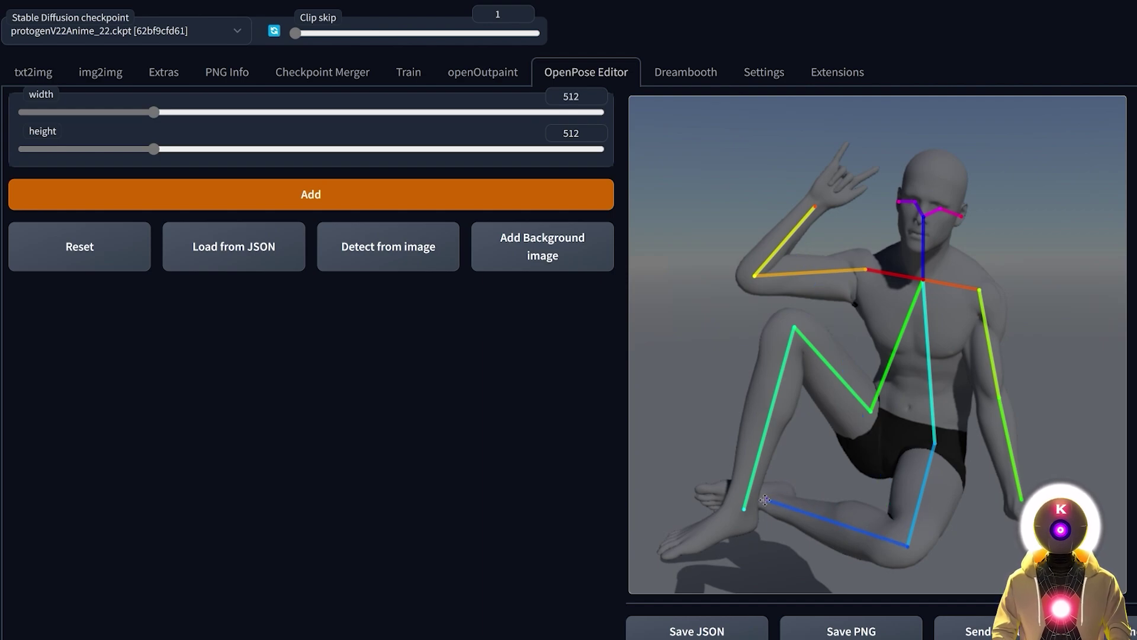
{"action": "left_click_drag", "start_coordinate": [908, 546], "coordinate": [893, 551]}
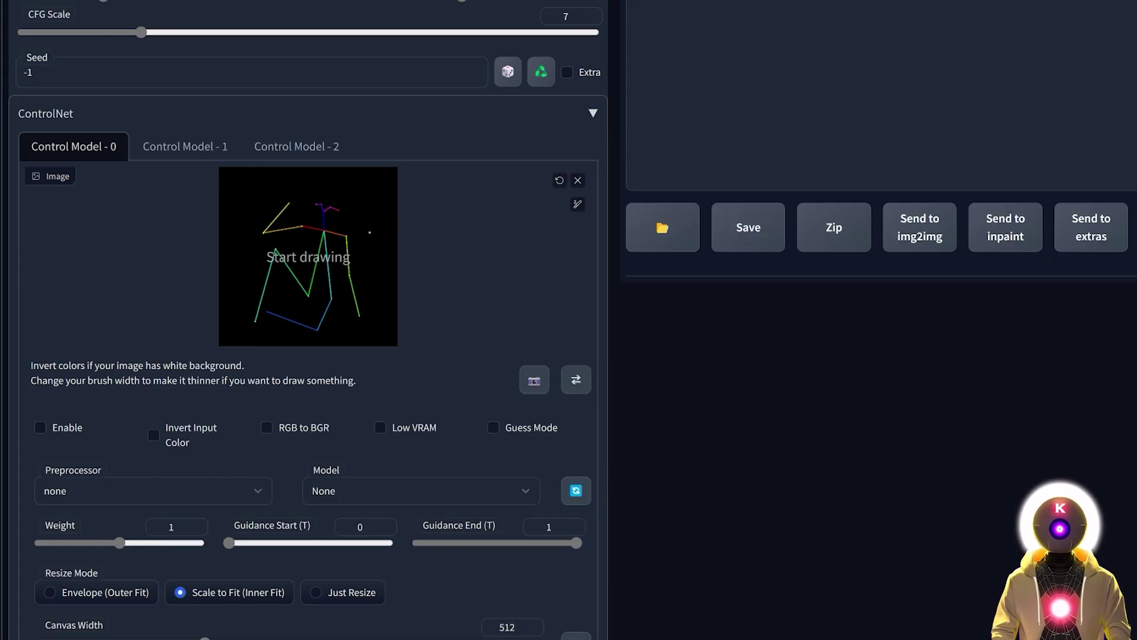
Enable the first ControlNet unit with the edited pose and generate a 768 × 768 image of a woman in private school uniform sitting in a flower garden.
{"action": "left_click", "coordinate": [41, 429]}
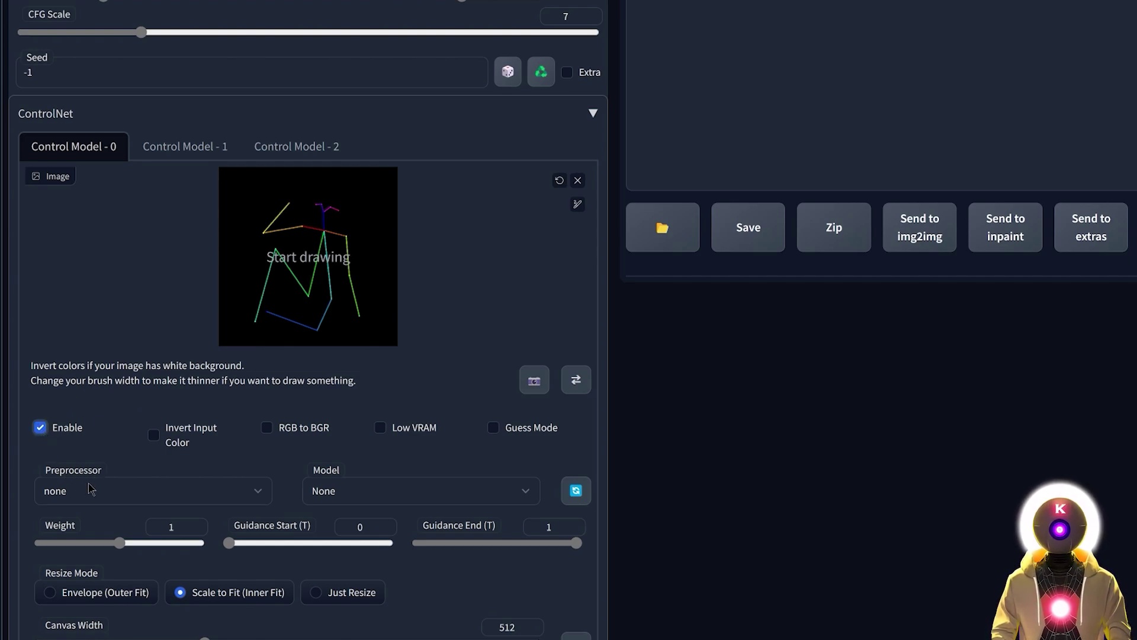
{"action": "left_click", "coordinate": [392, 493]}
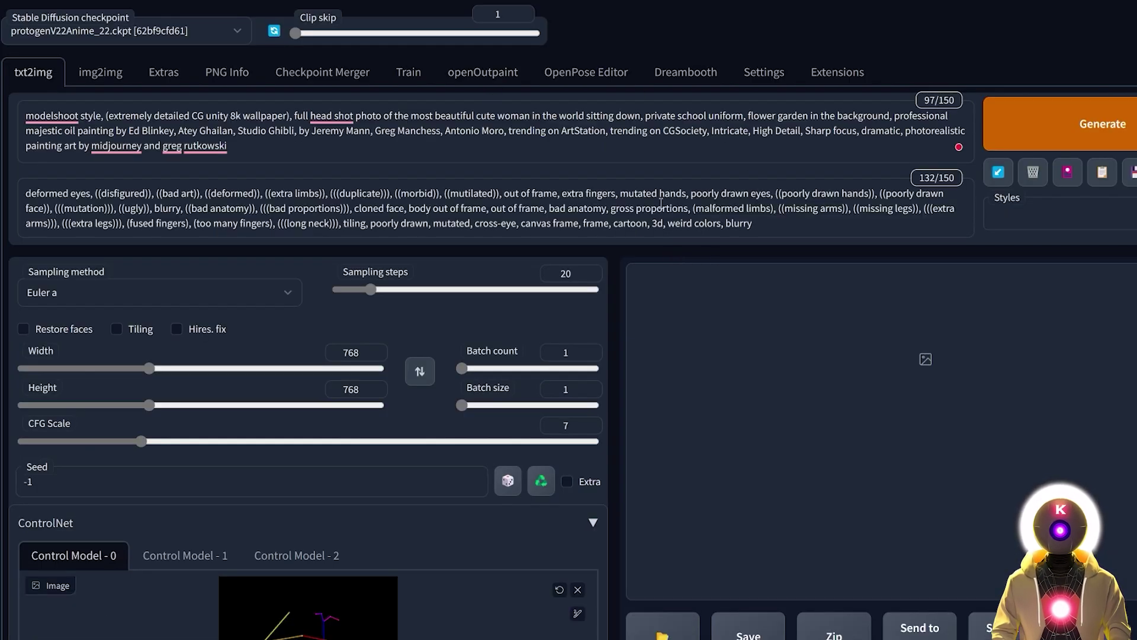
{"action": "scroll", "coordinate": [462, 177], "scroll_direction": "down", "scroll_amount": 3}
{"action": "scroll", "coordinate": [333, 349], "scroll_direction": "up", "scroll_amount": 3}
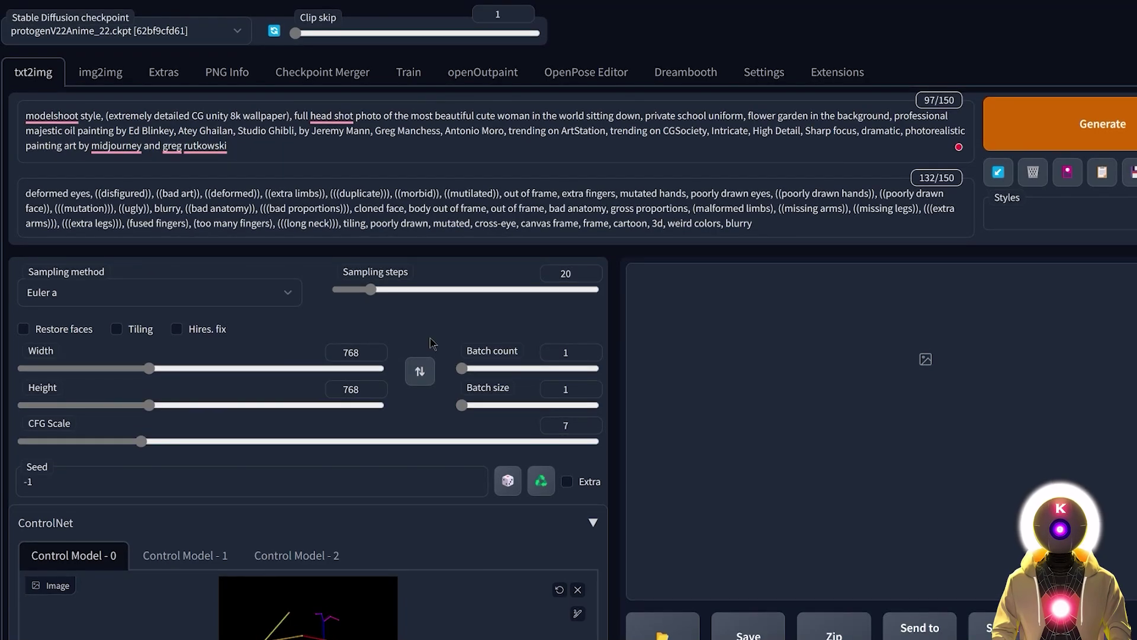
{"action": "scroll", "coordinate": [332, 349], "scroll_direction": "down", "scroll_amount": 3}
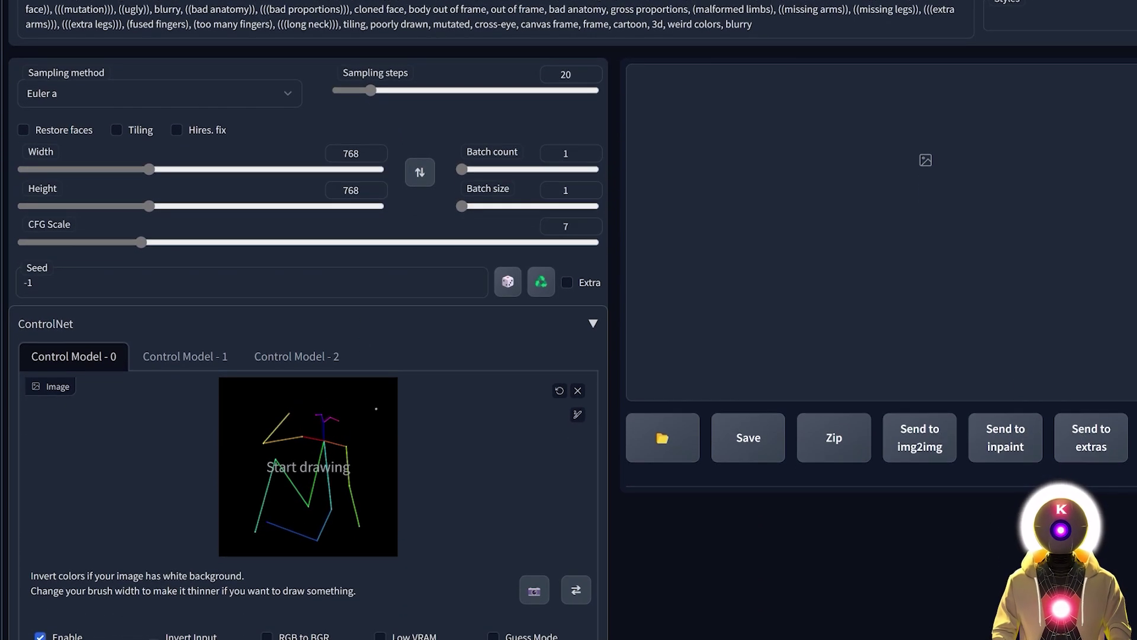
{"action": "scroll", "coordinate": [278, 438], "scroll_direction": "up", "scroll_amount": 3}
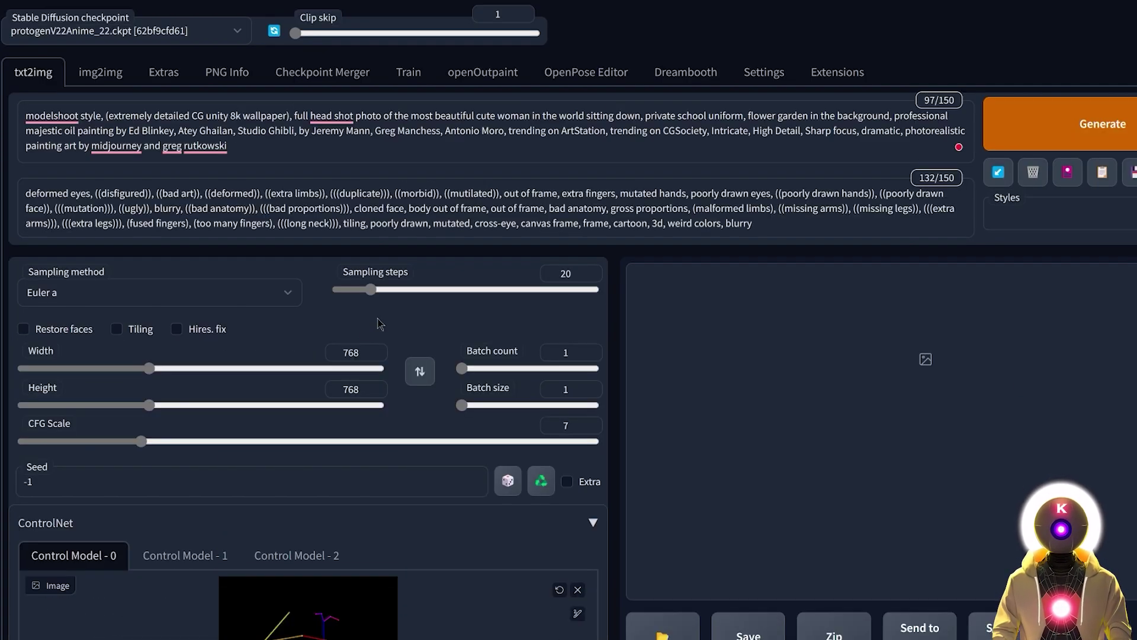
{"action": "left_click", "coordinate": [1082, 122]}
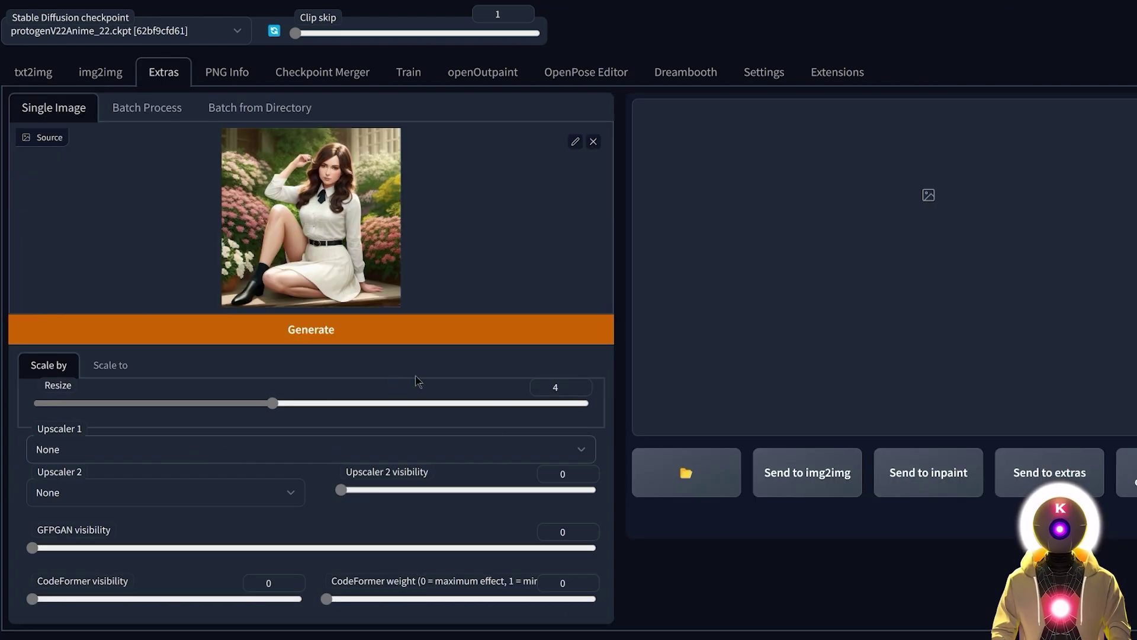
Upscale the generated image of the seated woman by 4 using the Lanczos upscaler.
{"action": "left_click", "coordinate": [246, 450]}
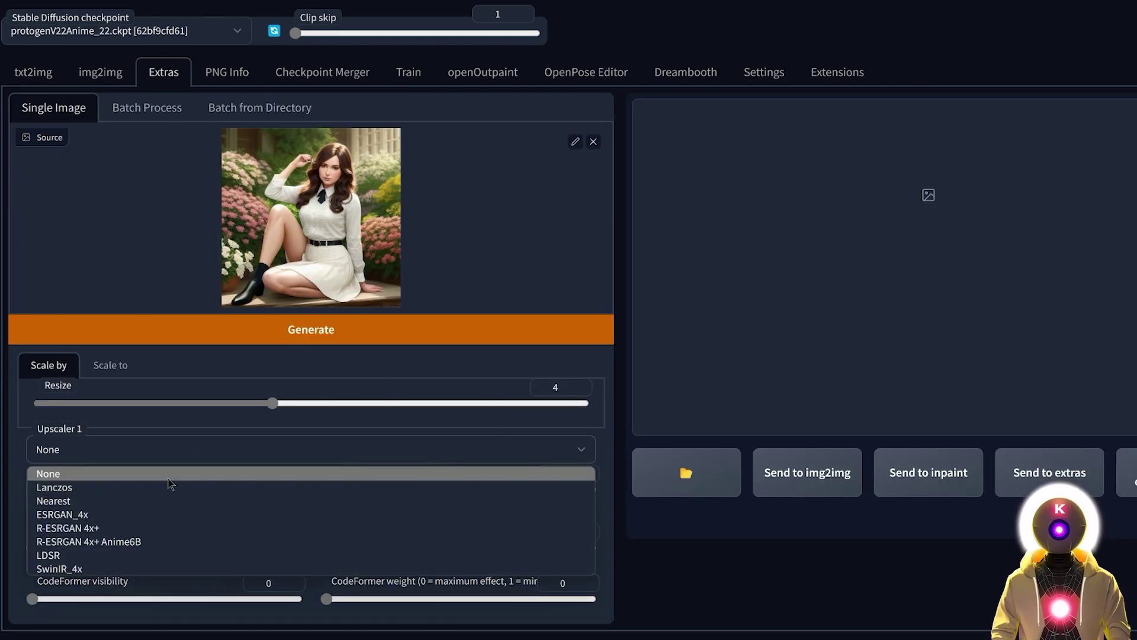
{"action": "left_click", "coordinate": [127, 492]}
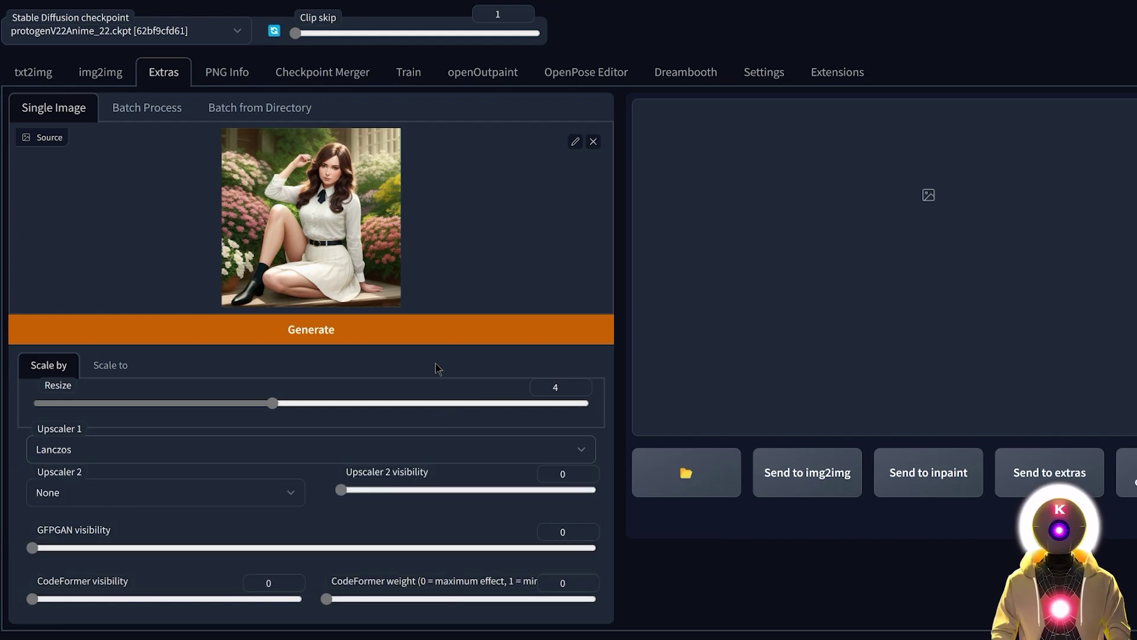
{"action": "left_click", "coordinate": [441, 332]}
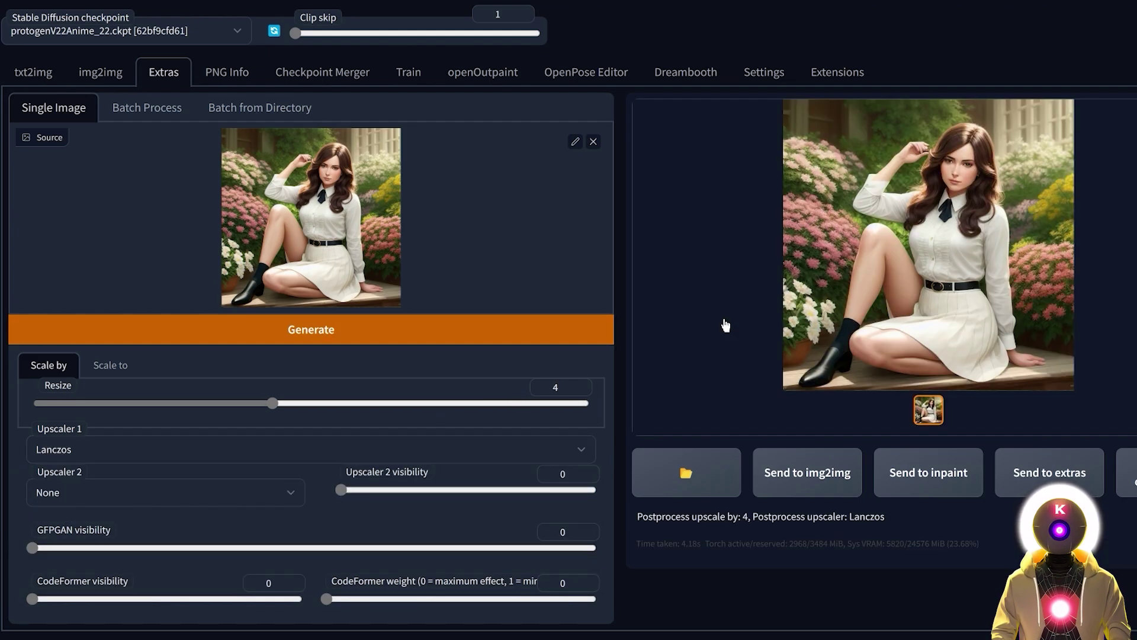
Copy the upscaled image, switch to Photopea and create a 3072 × 3072 px project with a white background.
{"action": "right_click", "coordinate": [874, 227]}
{"action": "left_click", "coordinate": [943, 268]}
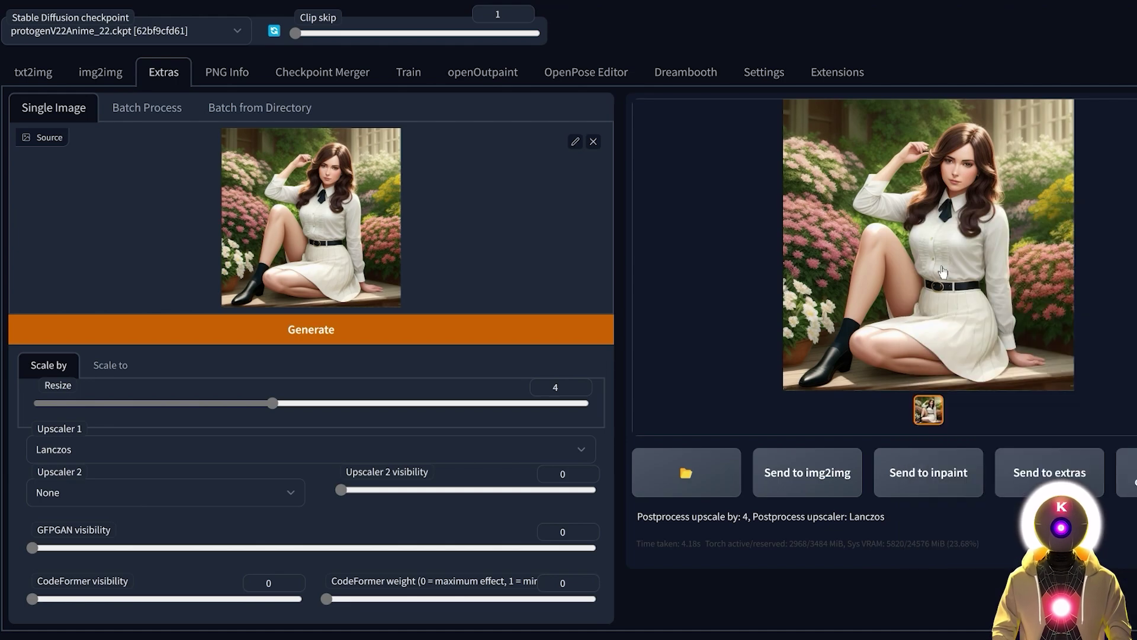
{"action": "left_click", "coordinate": [928, 473]}
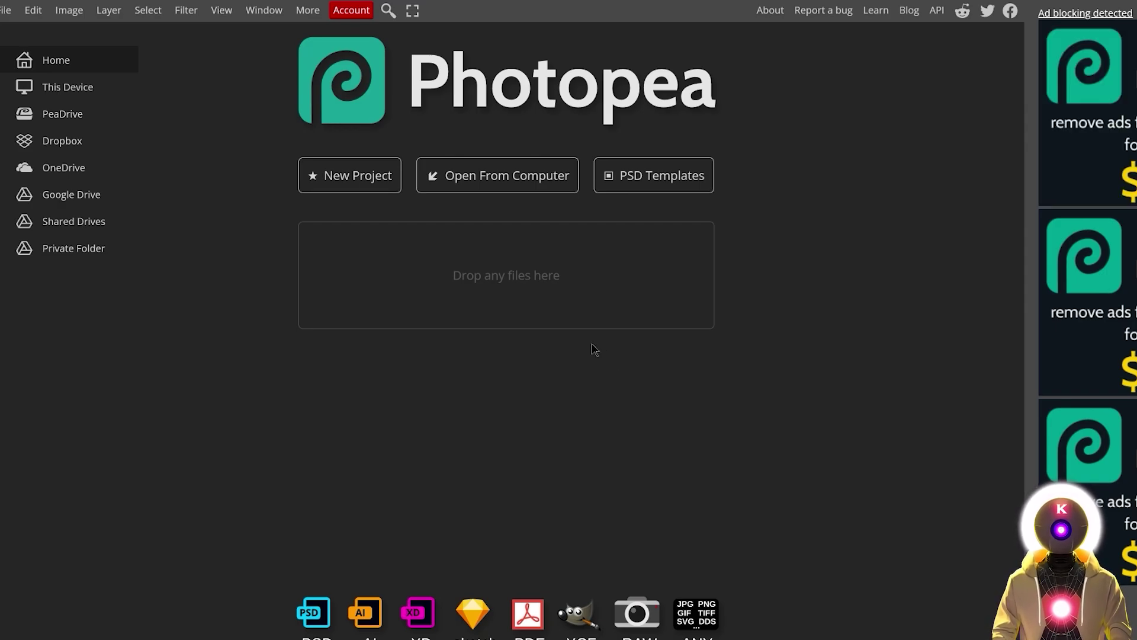
{"action": "left_click", "coordinate": [367, 182]}
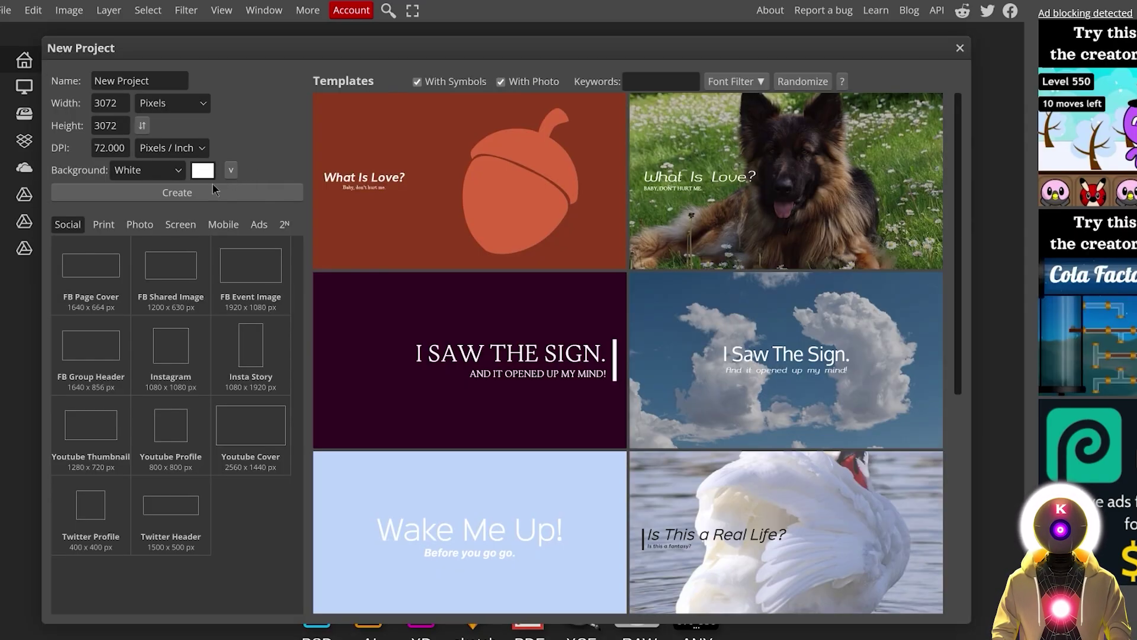
{"action": "key", "text": "Return"}
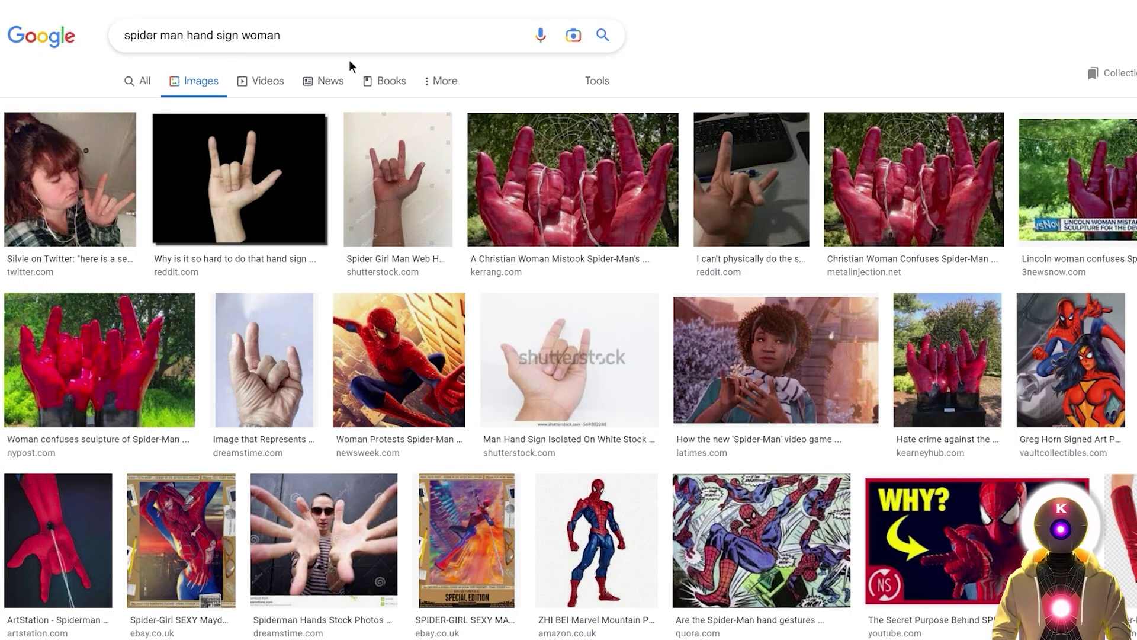
Copy the hand-sign photo with the black background from Google Images into the Photopea project and trim it to the area around the hand.
{"action": "left_click", "coordinate": [273, 190]}
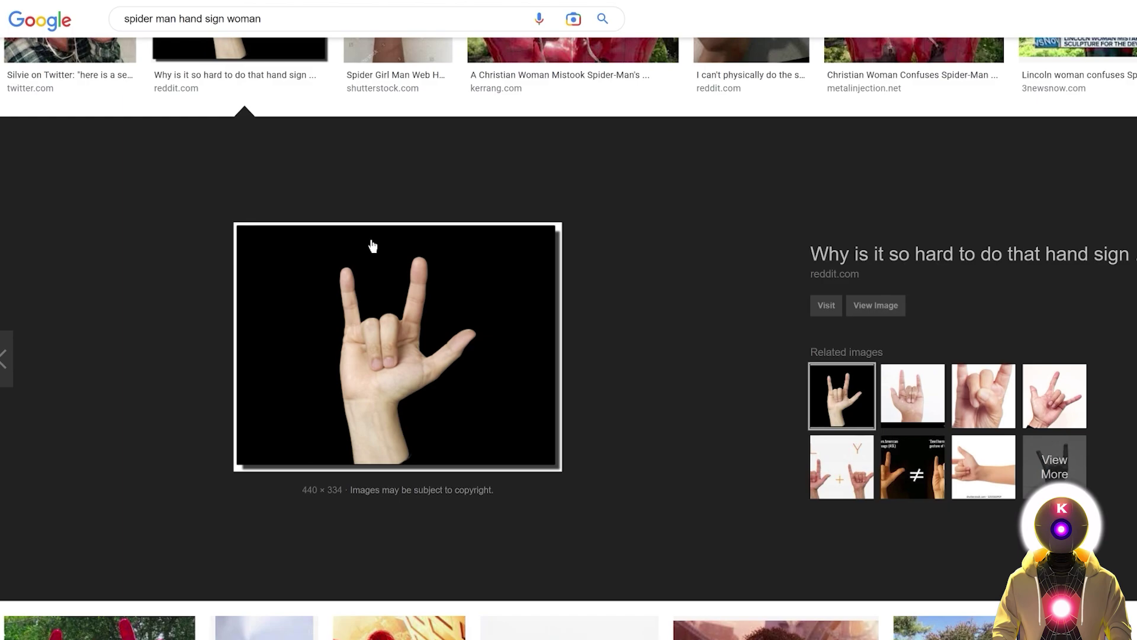
{"action": "right_click", "coordinate": [410, 340]}
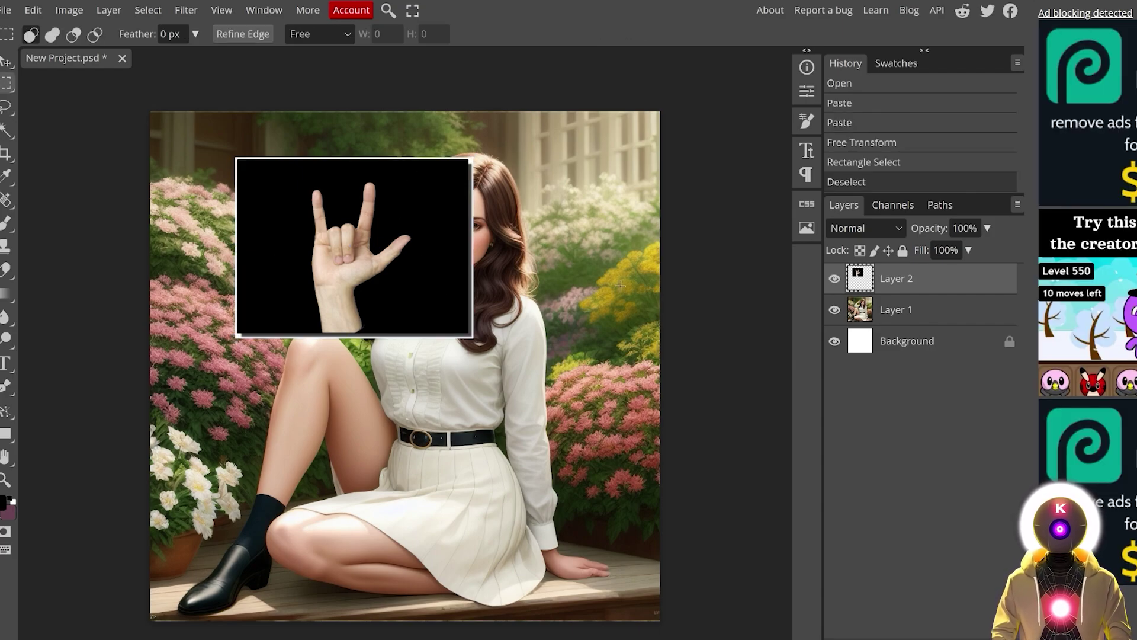
{"action": "key", "text": "ctrl+comma"}
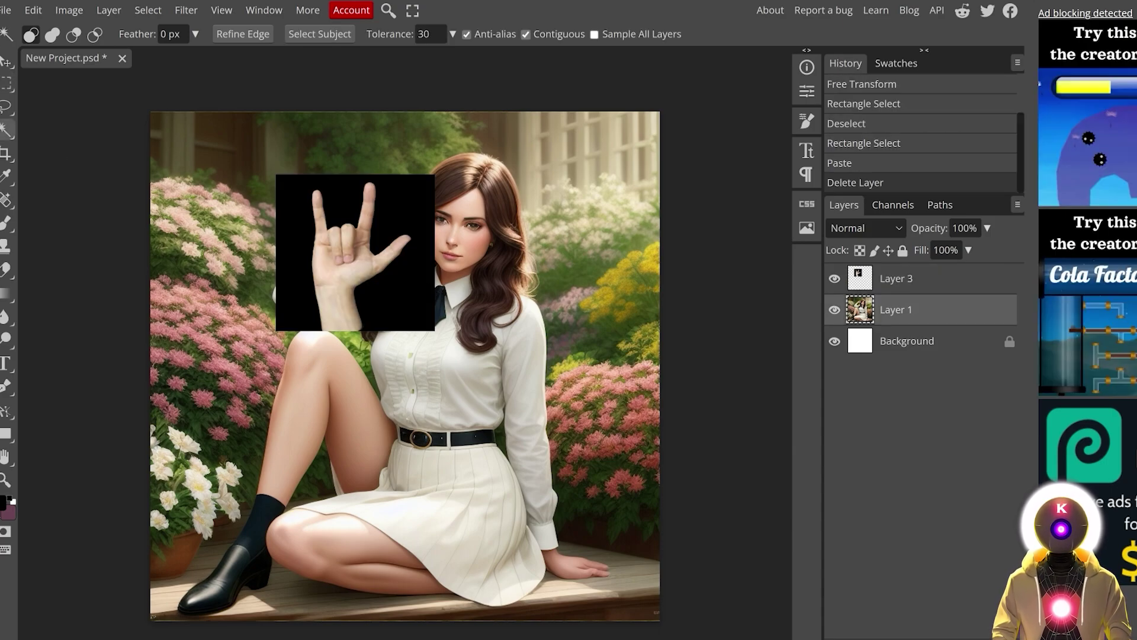
Remove the black background around the hand on Layer 3 with the Magic Wand.
{"action": "left_click", "coordinate": [896, 279]}
{"action": "left_click", "coordinate": [499, 295]}
{"action": "key", "text": "ctrl+d"}
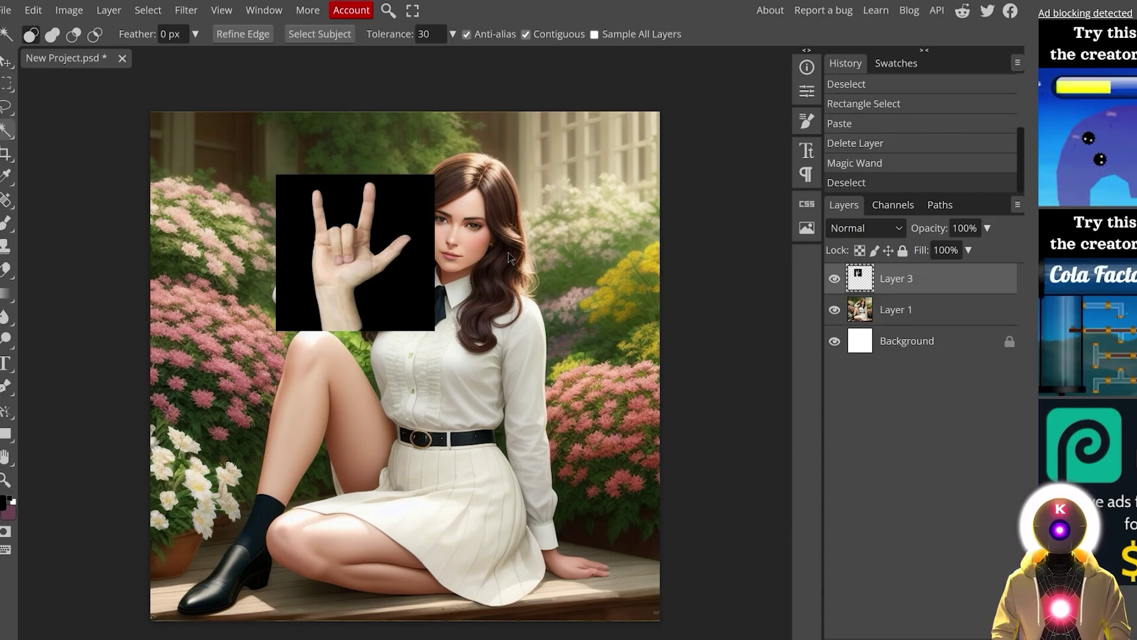
{"action": "left_click", "coordinate": [420, 210]}
{"action": "key", "text": "Delete"}
{"action": "key", "text": "ctrl+d"}
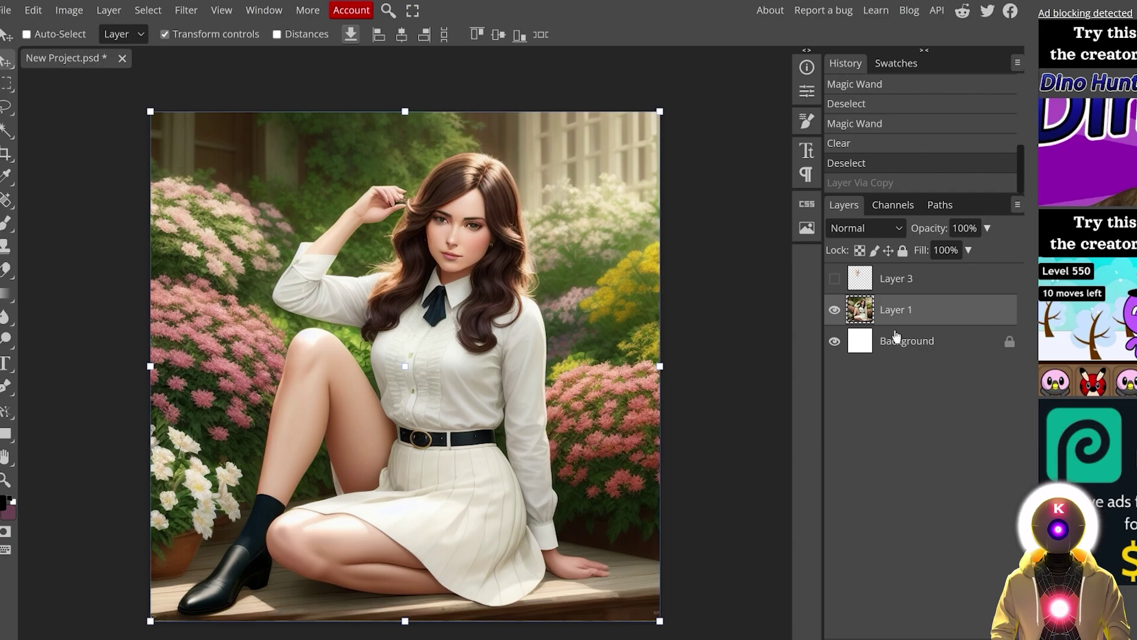
Duplicate the woman's image layer and lasso a loose selection around her raised hand.
{"action": "key", "text": "ctrl+j"}
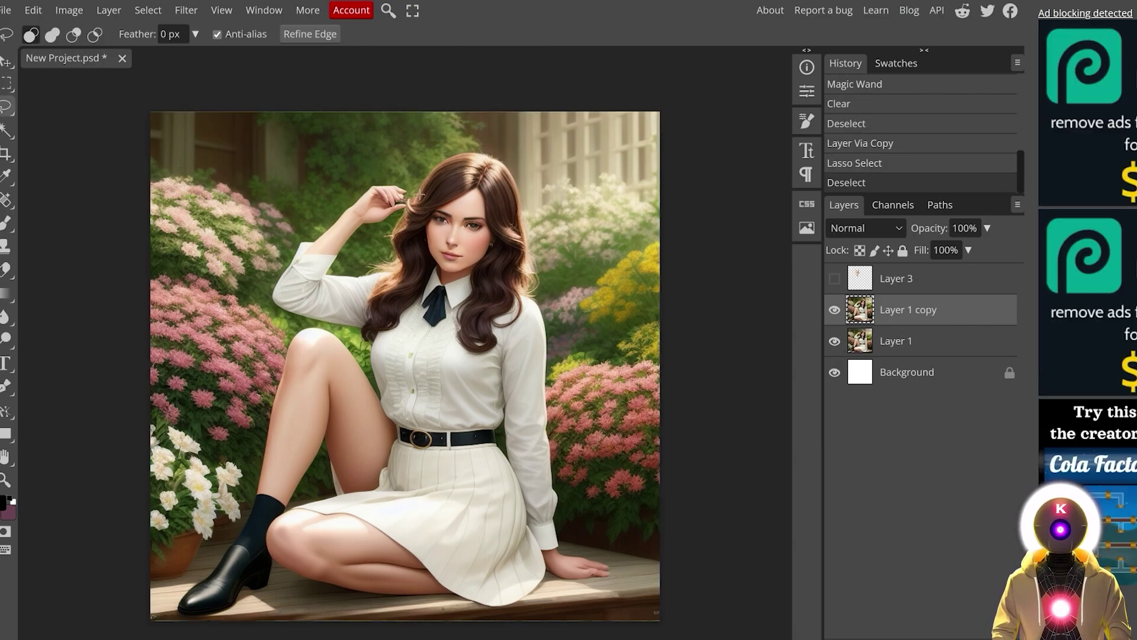
{"action": "mouse_move", "coordinate": [420, 194]}
{"action": "left_mouse_down"}
{"action": "mouse_move", "coordinate": [370, 171]}
{"action": "mouse_move", "coordinate": [347, 218]}
{"action": "mouse_move", "coordinate": [398, 214]}
{"action": "mouse_move", "coordinate": [398, 158]}
{"action": "mouse_move", "coordinate": [414, 191]}
{"action": "mouse_move", "coordinate": [384, 220]}
{"action": "mouse_move", "coordinate": [400, 210]}
{"action": "mouse_move", "coordinate": [405, 180]}
{"action": "mouse_move", "coordinate": [378, 170]}
{"action": "mouse_move", "coordinate": [352, 183]}
{"action": "mouse_move", "coordinate": [365, 224]}
{"action": "mouse_move", "coordinate": [385, 228]}
{"action": "mouse_move", "coordinate": [413, 187]}
{"action": "left_mouse_up"}
{"action": "left_click", "coordinate": [415, 191]}
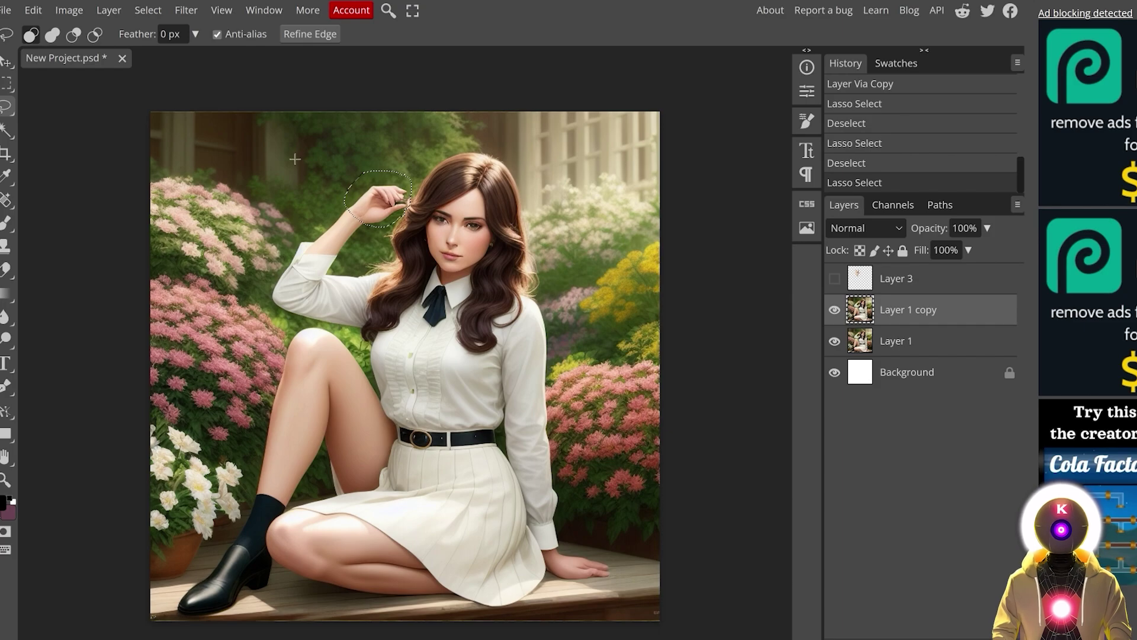
Erase the selected hand with a Content Aware fill and clear the selection.
{"action": "left_click", "coordinate": [35, 11]}
{"action": "left_click", "coordinate": [65, 248]}
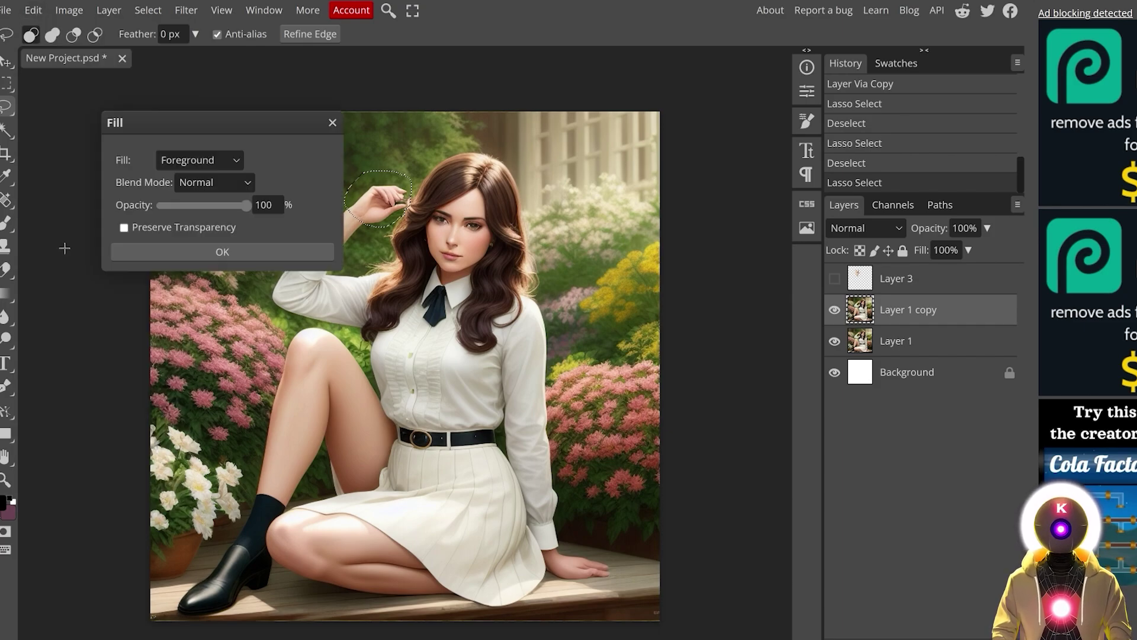
{"action": "left_click", "coordinate": [199, 160]}
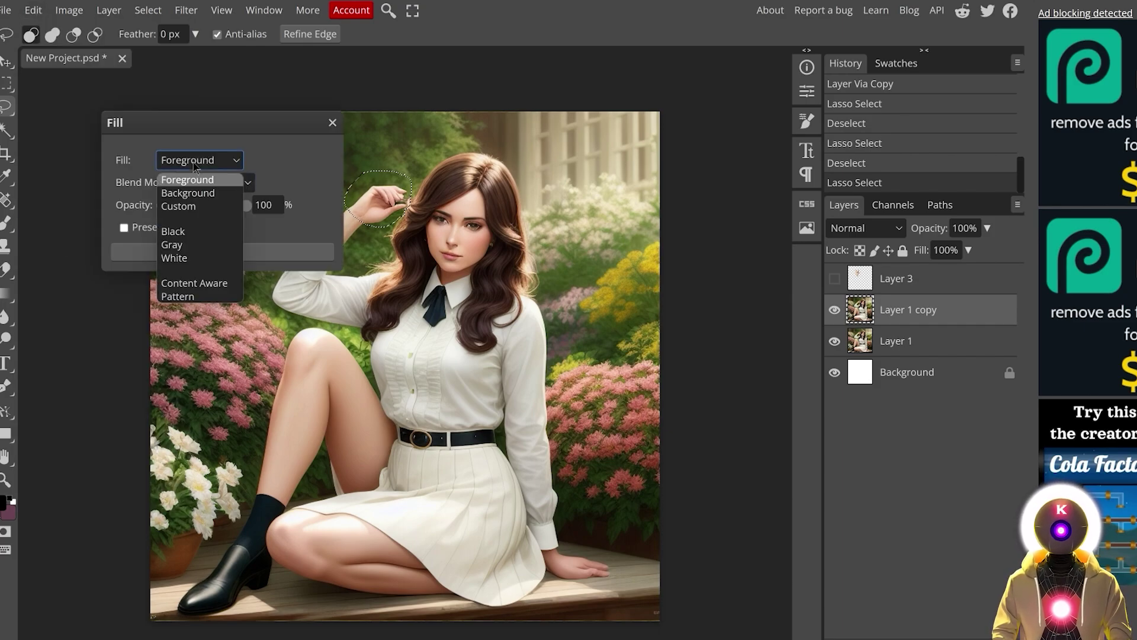
{"action": "left_click", "coordinate": [203, 285]}
{"action": "left_click", "coordinate": [222, 252]}
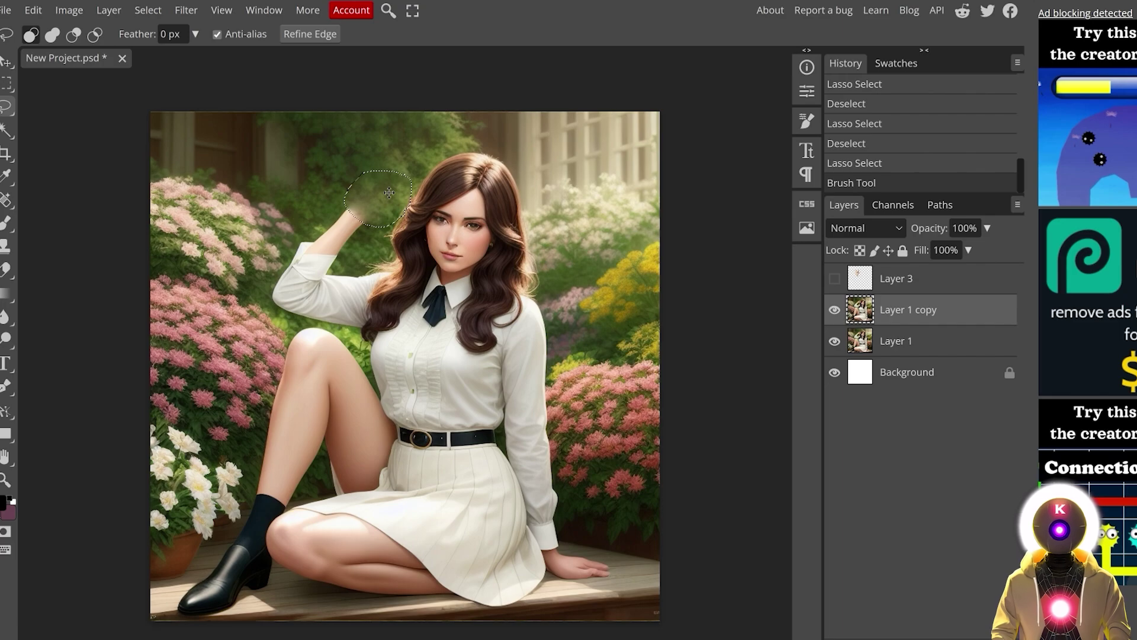
{"action": "key", "text": "ctrl+d"}
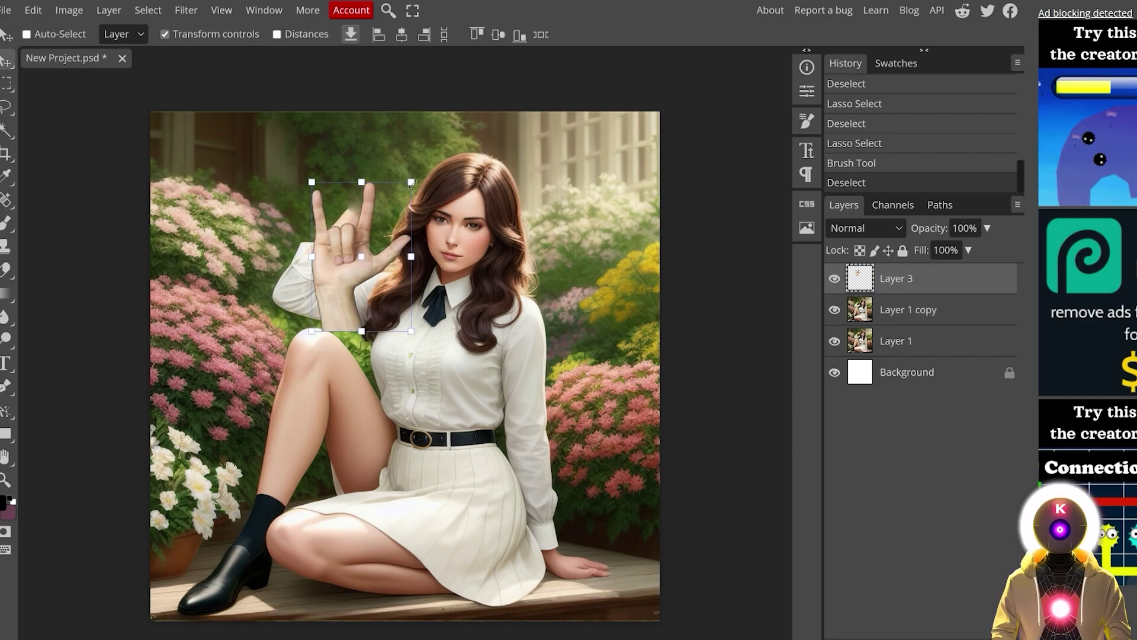
Scale the hand cut-out to about 69%, move it onto the raised forearm and rotate it clockwise to follow the arm.
{"action": "left_click_drag", "start_coordinate": [411, 183], "coordinate": [381, 228]}
{"action": "left_click_drag", "start_coordinate": [374, 271], "coordinate": [394, 178]}
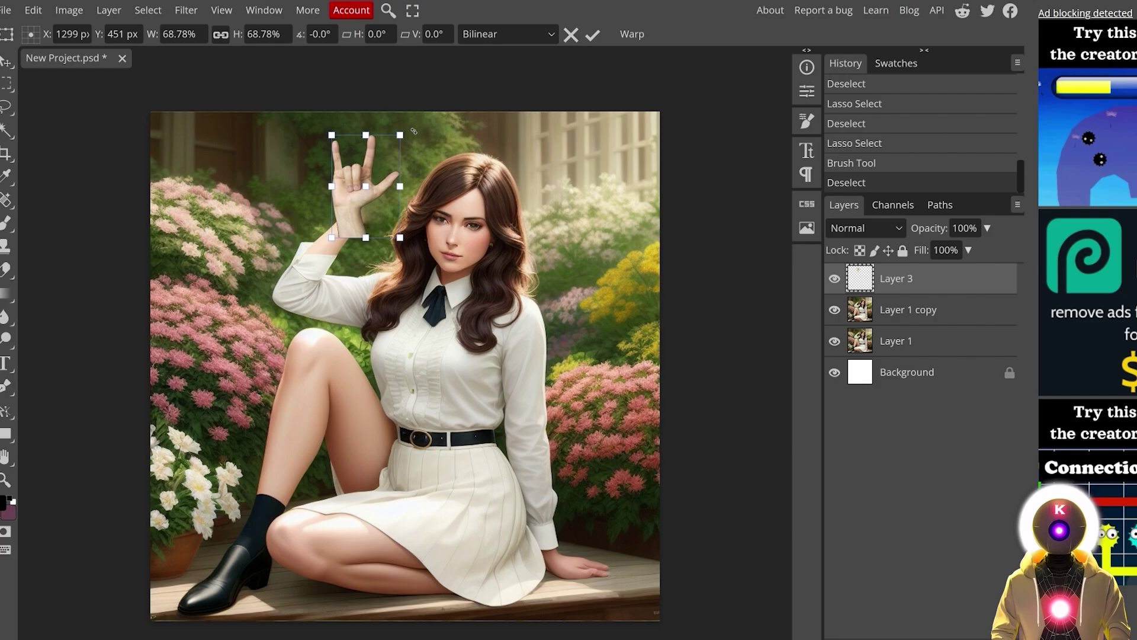
{"action": "left_click_drag", "start_coordinate": [414, 131], "coordinate": [441, 171]}
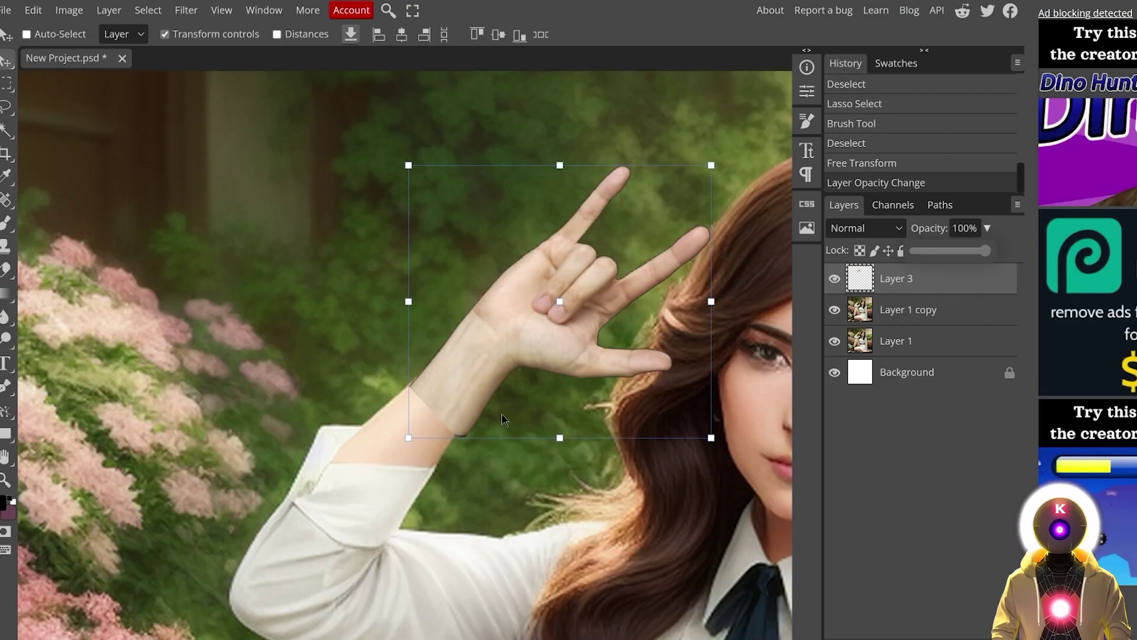
Warp the hand cut-out so its wrist widens and lines up with the woman's forearm, and apply the transform.
{"action": "scroll", "coordinate": [526, 417], "scroll_direction": "down", "scroll_amount": 2}
{"action": "scroll", "coordinate": [539, 413], "scroll_direction": "up", "scroll_amount": 3}
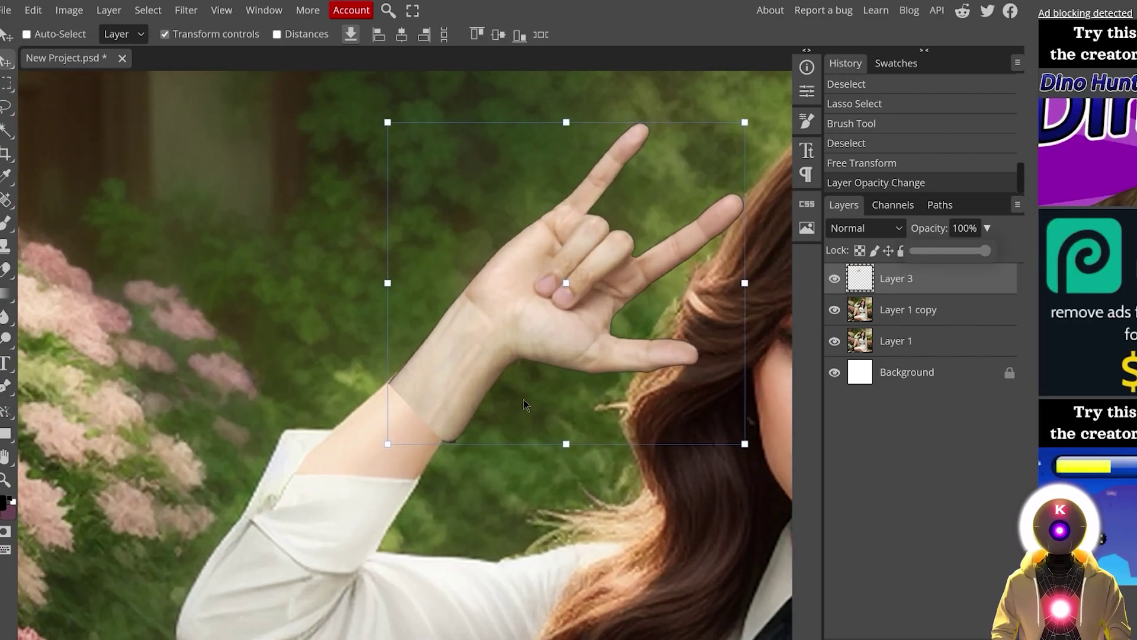
{"action": "left_click", "coordinate": [33, 10]}
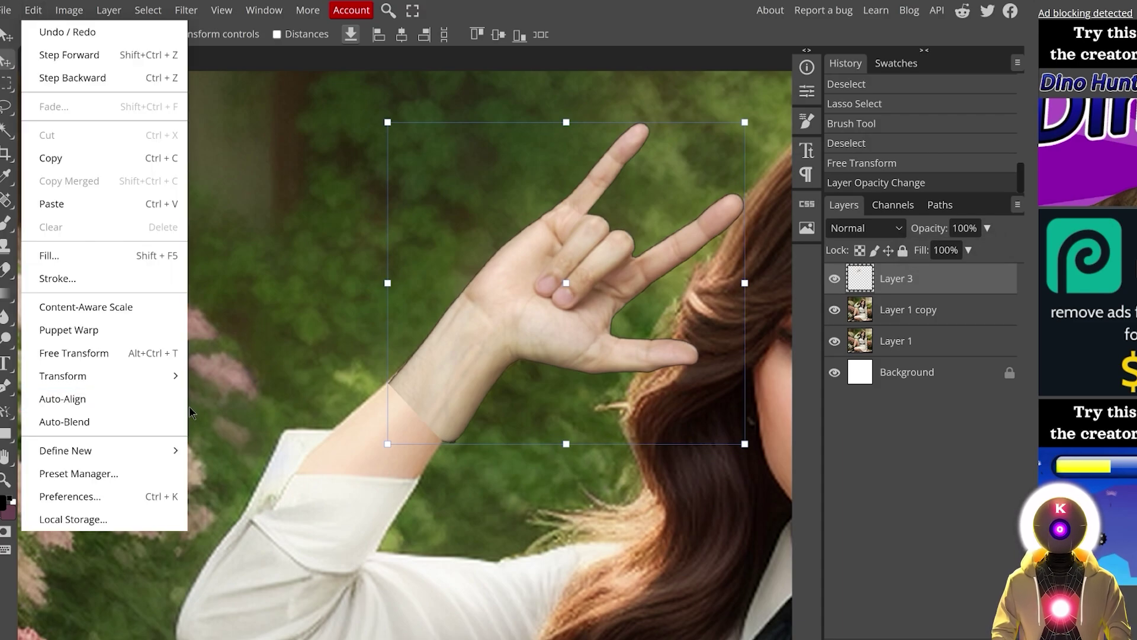
{"action": "mouse_move", "coordinate": [148, 376]}
{"action": "left_click", "coordinate": [214, 496]}
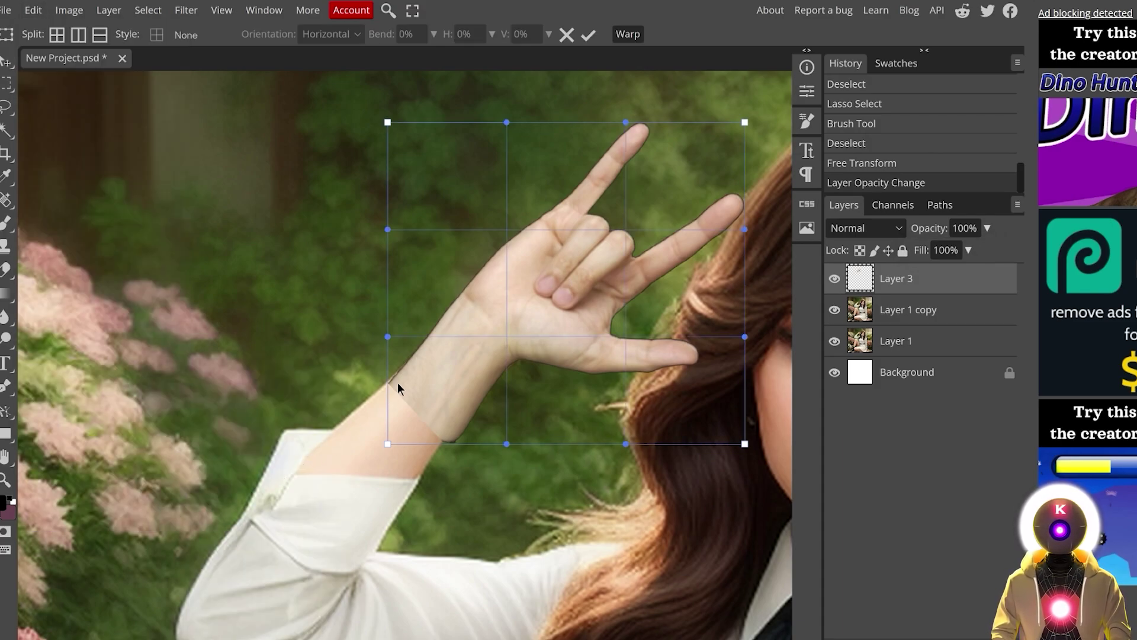
{"action": "left_click_drag", "start_coordinate": [397, 388], "coordinate": [393, 389]}
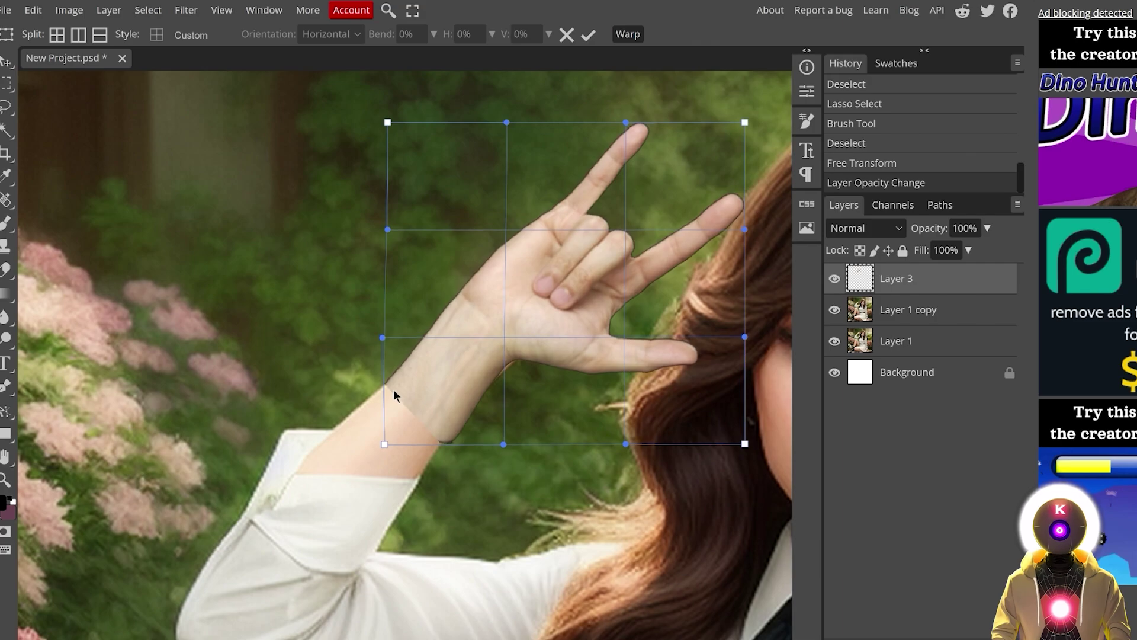
{"action": "left_click_drag", "start_coordinate": [506, 444], "coordinate": [476, 452]}
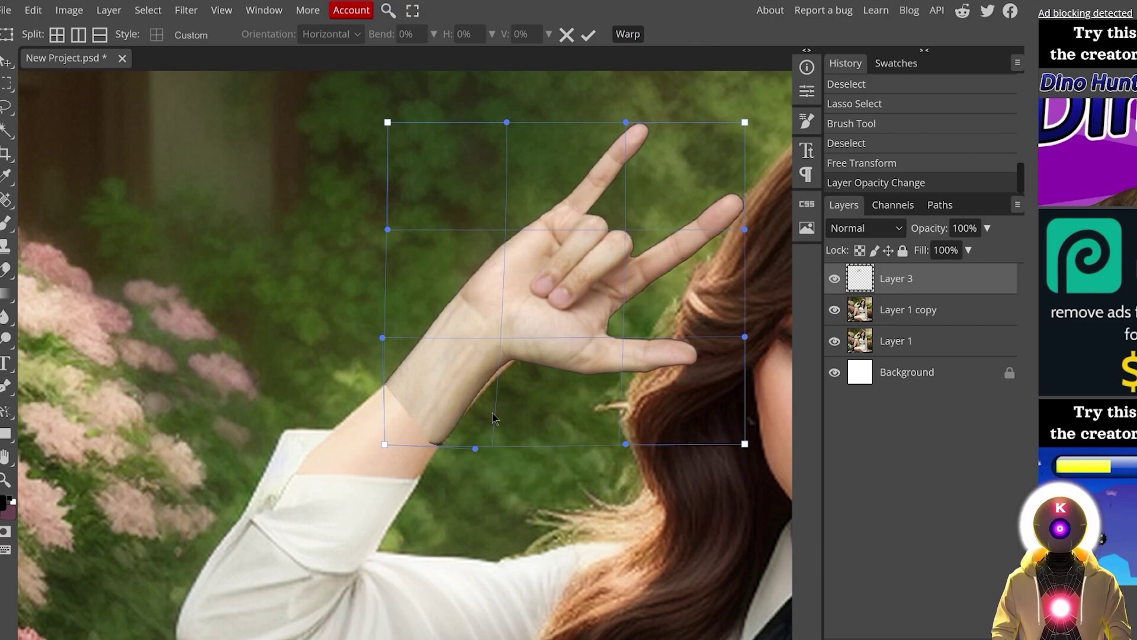
{"action": "scroll", "coordinate": [421, 374], "scroll_direction": "down", "scroll_amount": 2}
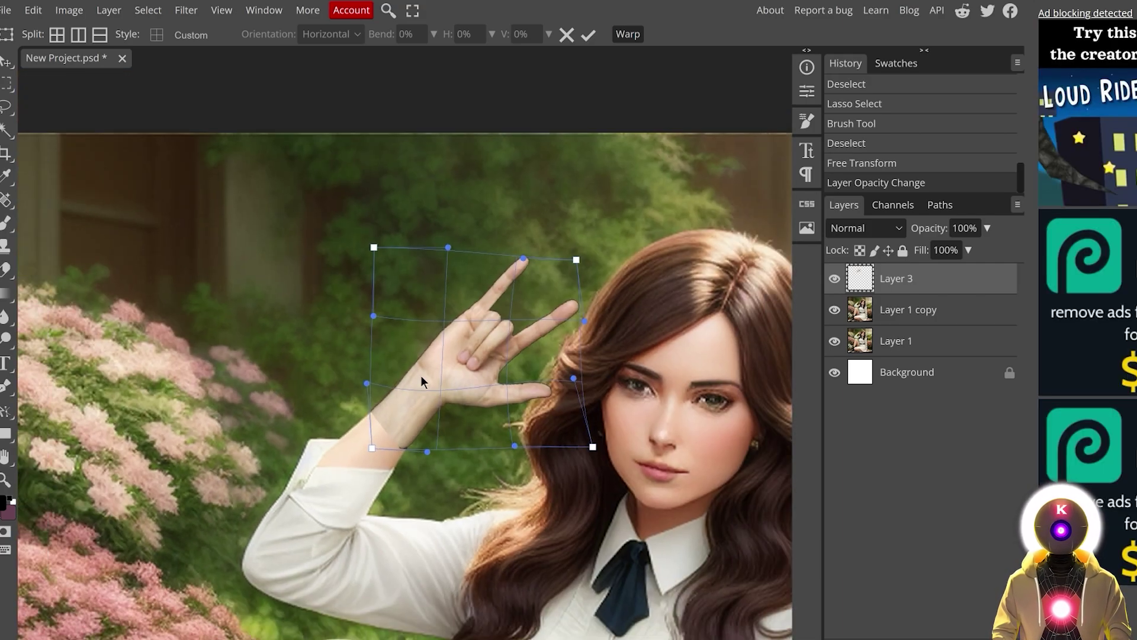
{"action": "key", "text": "Return"}
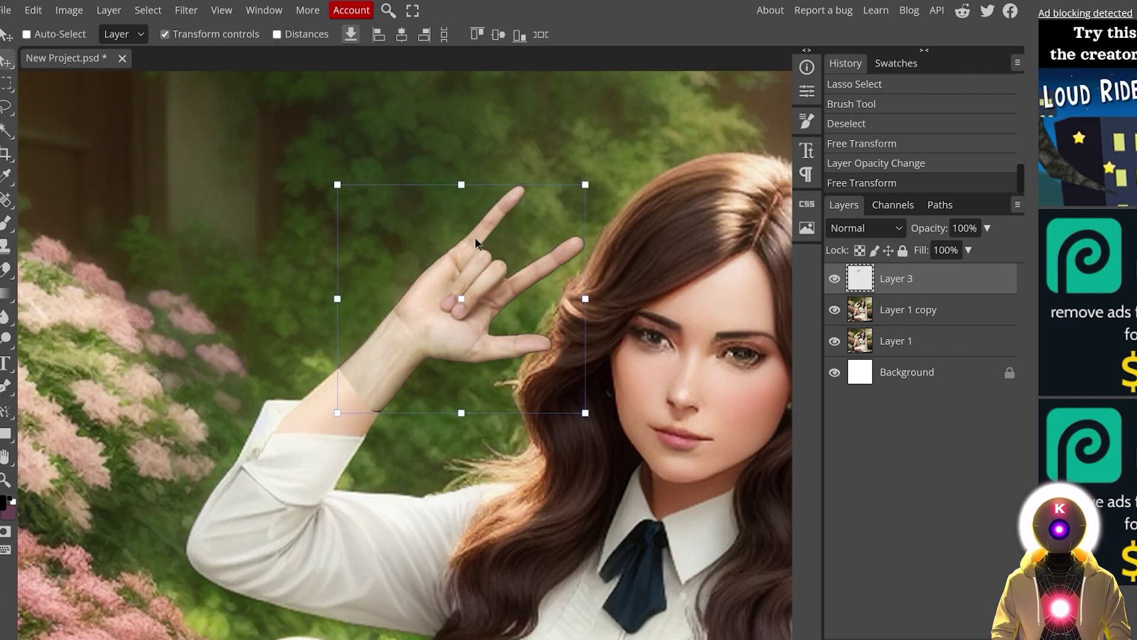
Duplicate Layer 3, hide the original, and blend the copy's wrist edge into the forearm with a soft 139 px eraser.
{"action": "left_click", "coordinate": [7, 272]}
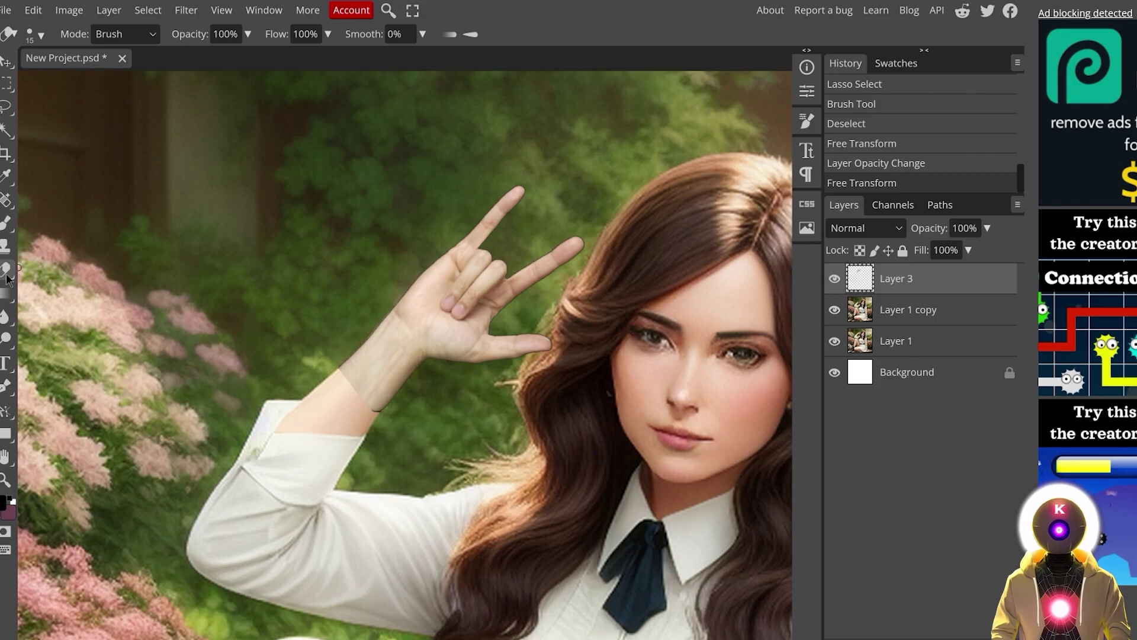
{"action": "left_click", "coordinate": [35, 36]}
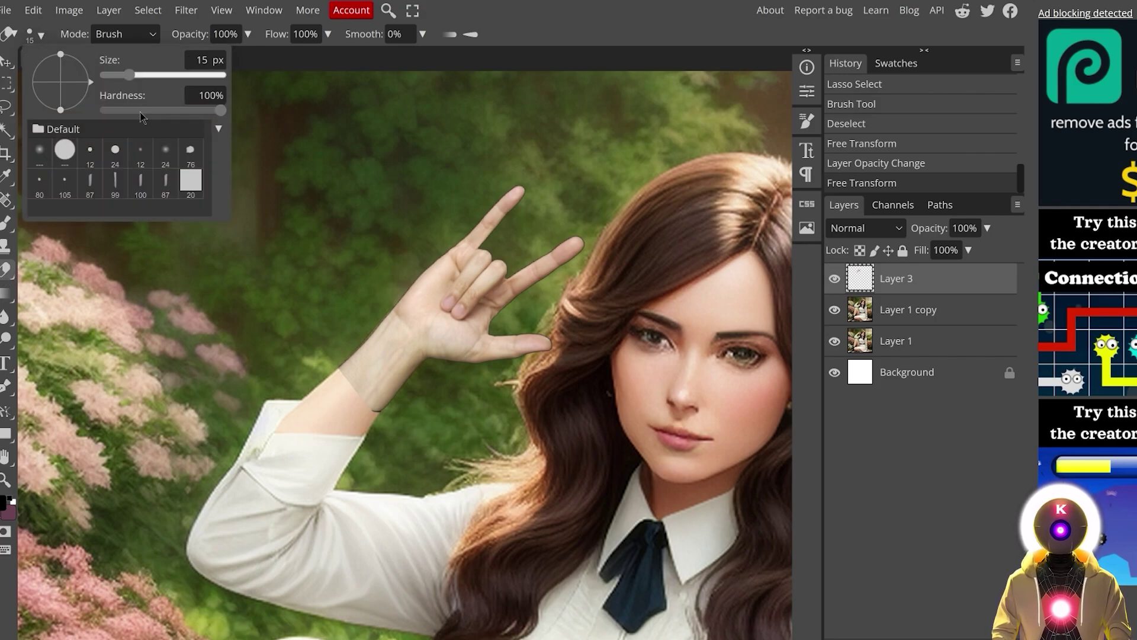
{"action": "mouse_move", "coordinate": [140, 112]}
{"action": "left_mouse_down"}
{"action": "mouse_move", "coordinate": [121, 110]}
{"action": "mouse_move", "coordinate": [165, 74]}
{"action": "left_mouse_up"}
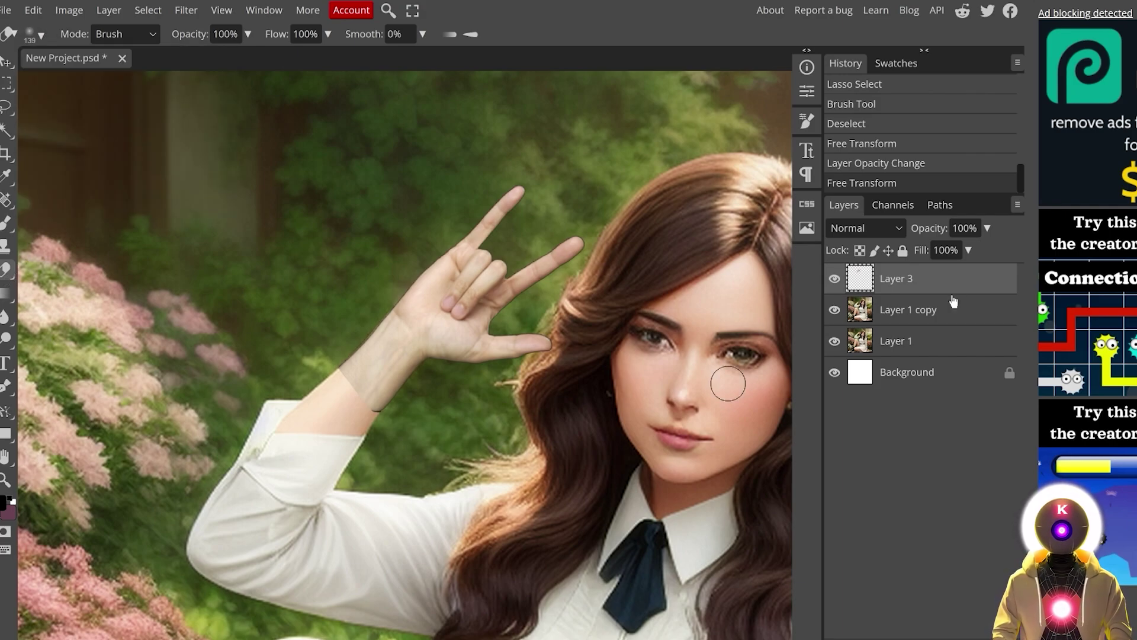
{"action": "key", "text": "ctrl+j"}
{"action": "left_click", "coordinate": [834, 310]}
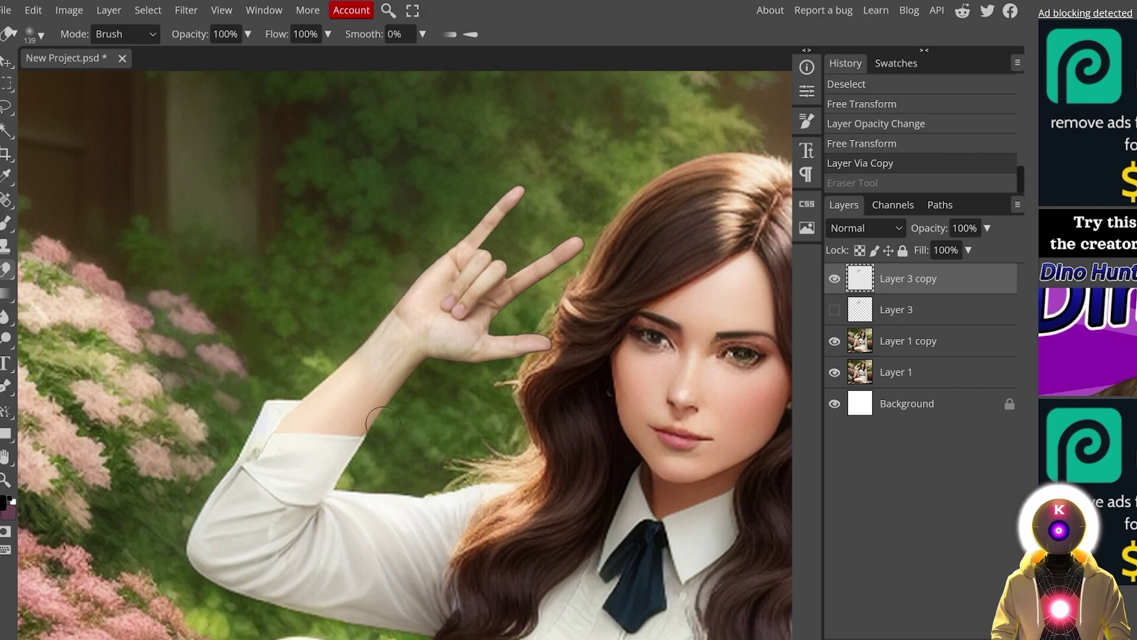
{"action": "scroll", "coordinate": [403, 379], "scroll_direction": "down", "scroll_amount": 1}
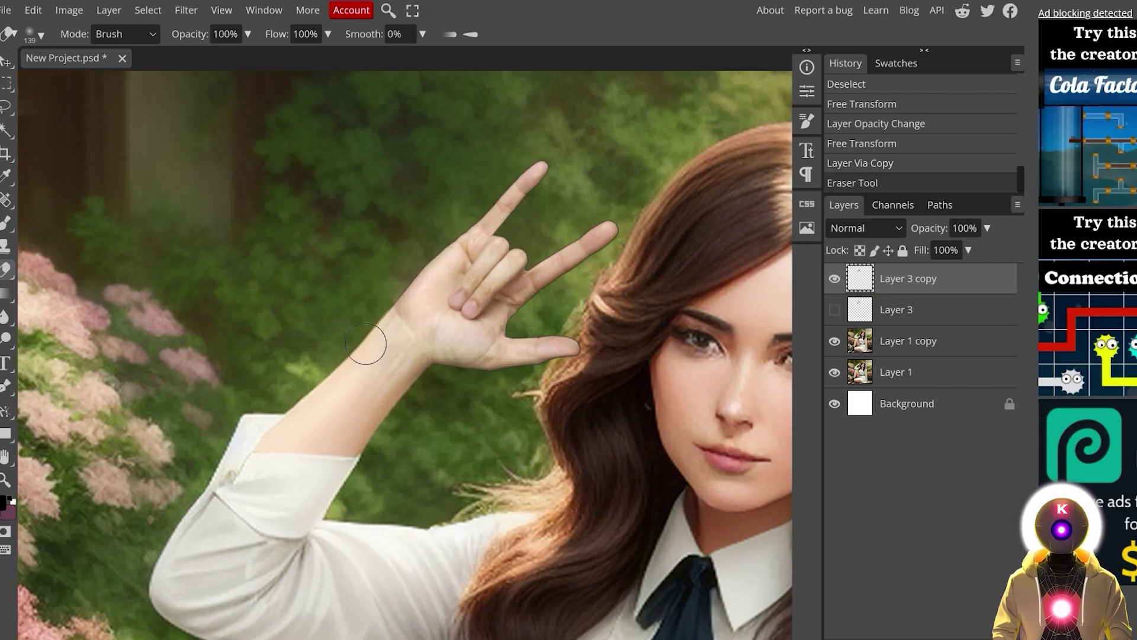
{"action": "left_click", "coordinate": [361, 348]}
{"action": "scroll", "coordinate": [350, 326], "scroll_direction": "down", "scroll_amount": 2}
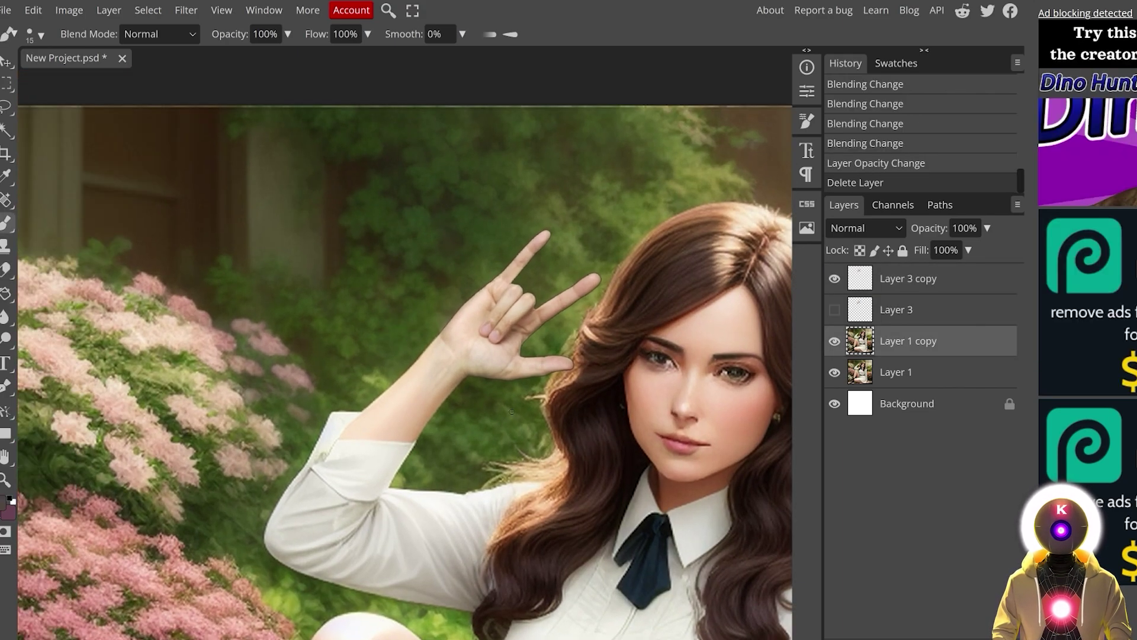
Sample the skin colour from the forearm and add a new empty layer above Layer 3 copy.
{"action": "scroll", "coordinate": [577, 361], "scroll_direction": "up", "scroll_amount": 2}
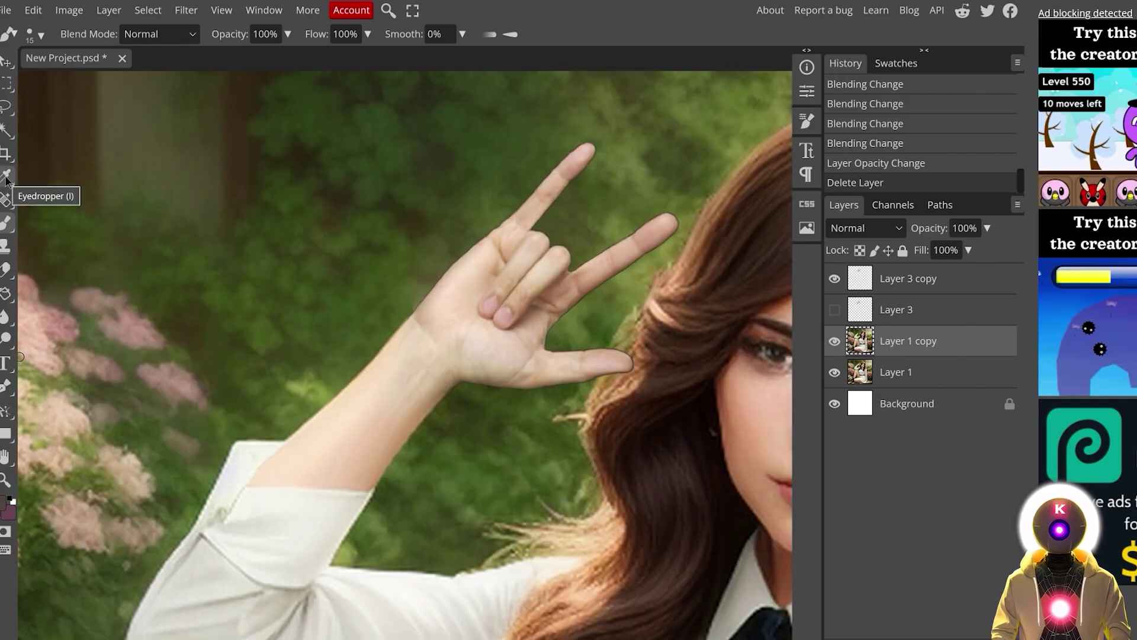
{"action": "left_click", "coordinate": [6, 176]}
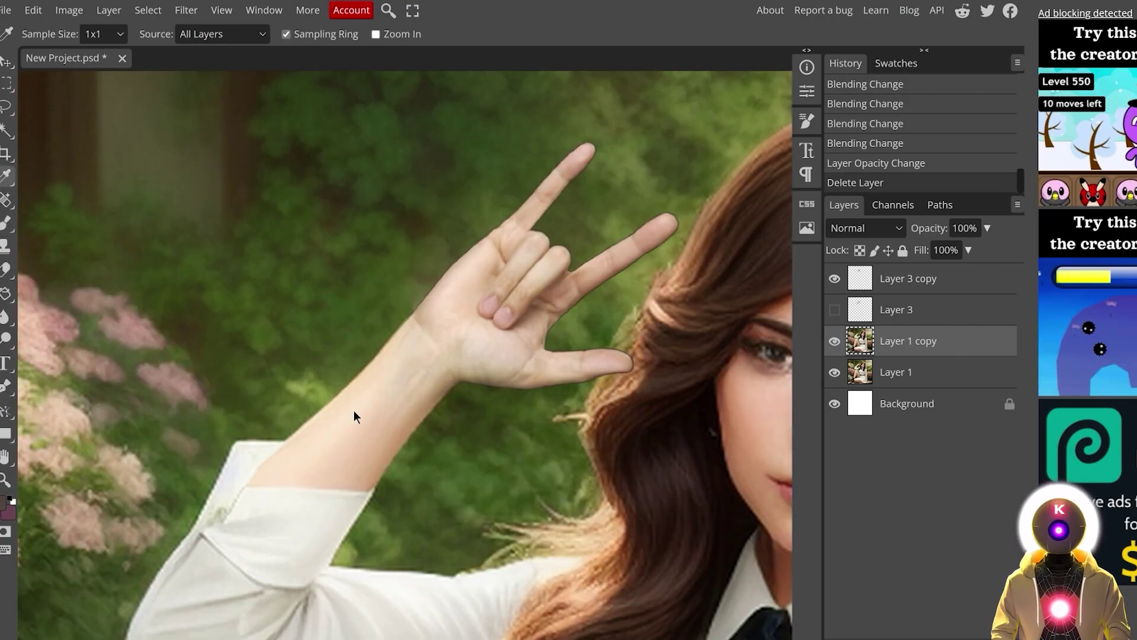
{"action": "left_click", "coordinate": [356, 417]}
{"action": "left_click", "coordinate": [906, 278]}
{"action": "key", "text": "ctrl+shift+n"}
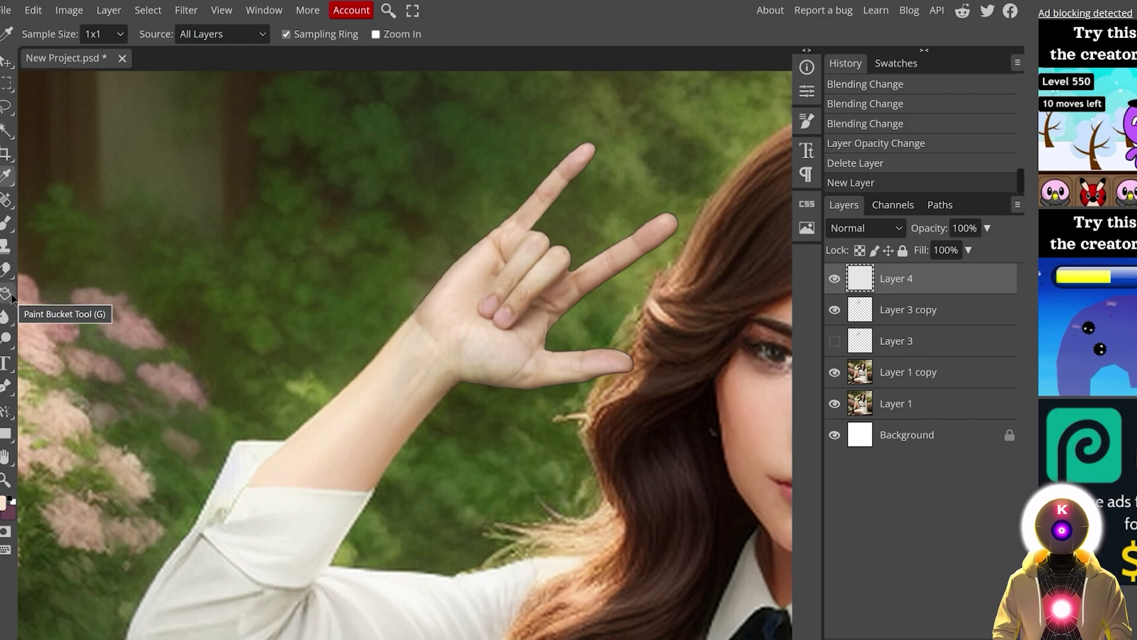
Fill Layer 4 with the sampled skin colour and clip it to the hand layer below.
{"action": "left_click", "coordinate": [7, 294]}
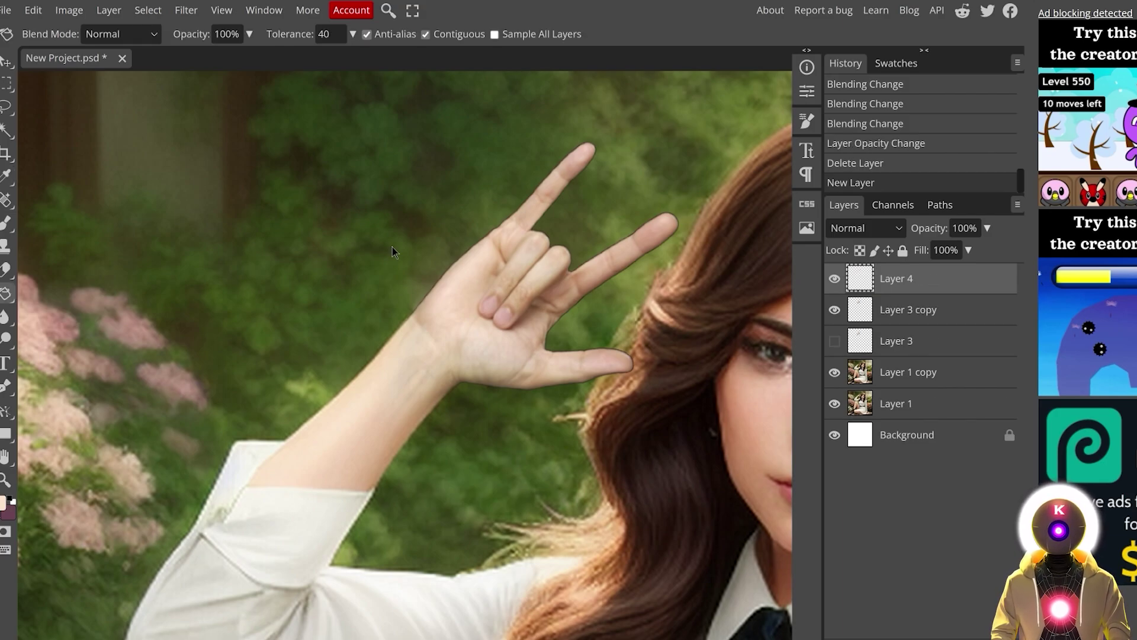
{"action": "left_click", "coordinate": [392, 247]}
{"action": "right_click", "coordinate": [961, 285]}
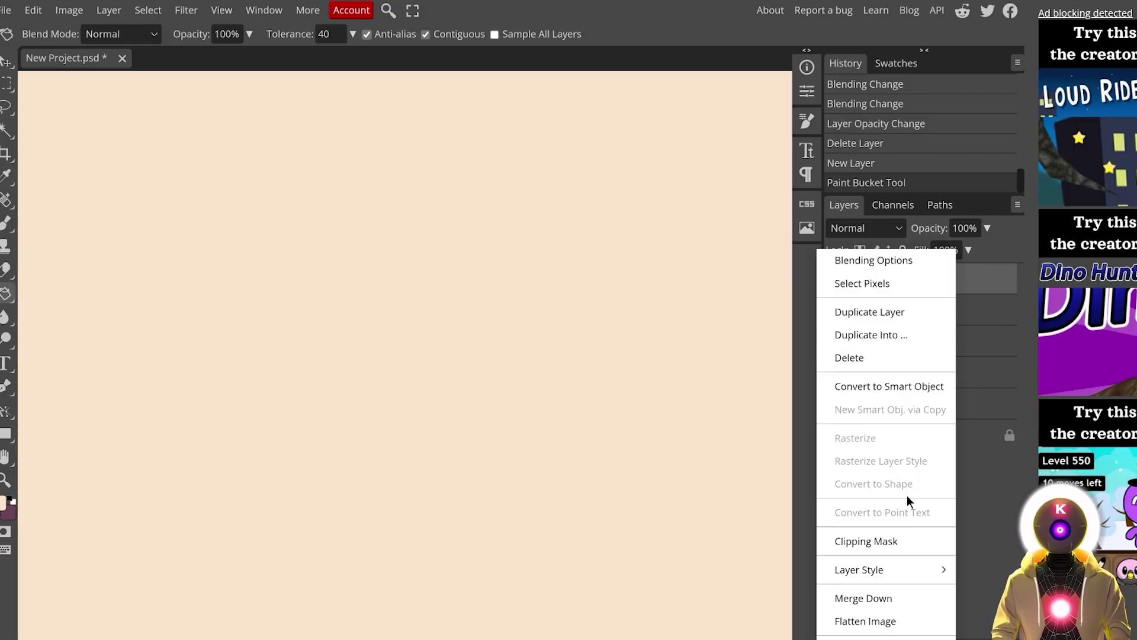
{"action": "left_click", "coordinate": [883, 541]}
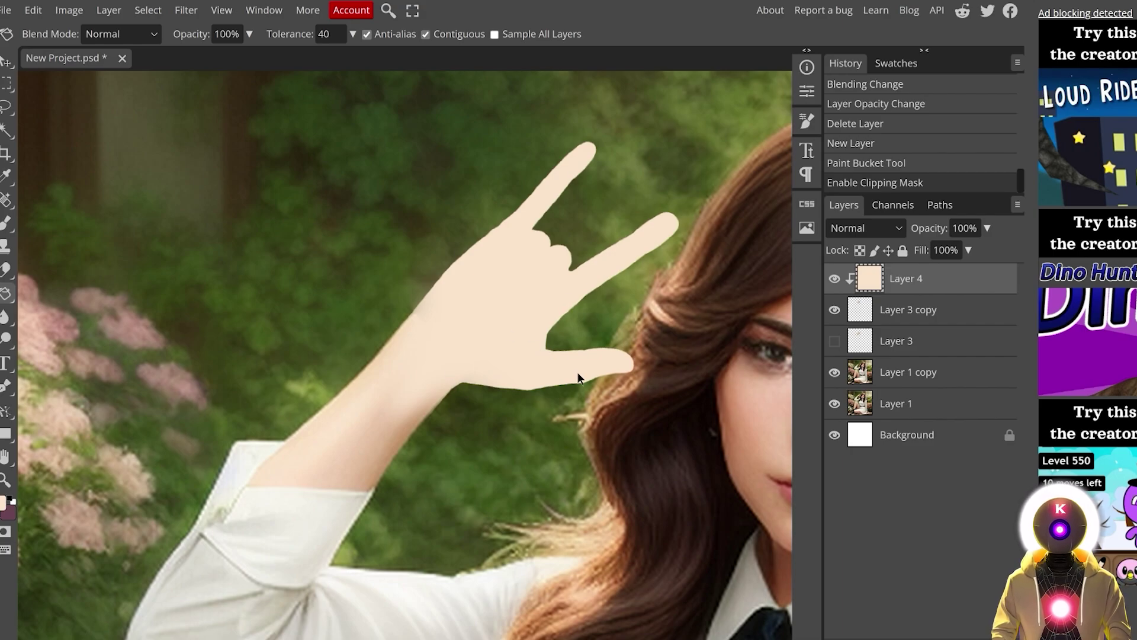
Set Layer 4 to Multiply at 60% opacity and compare the hand's skin tone with the layer hidden and shown.
{"action": "left_click", "coordinate": [898, 231]}
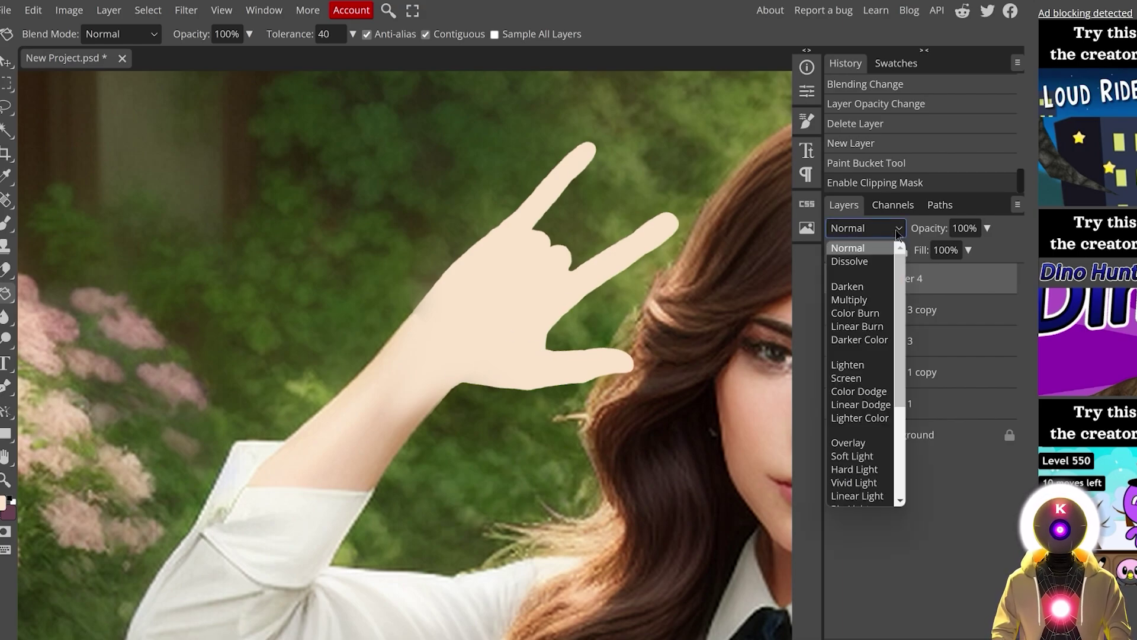
{"action": "left_click", "coordinate": [849, 300]}
{"action": "left_click", "coordinate": [987, 230]}
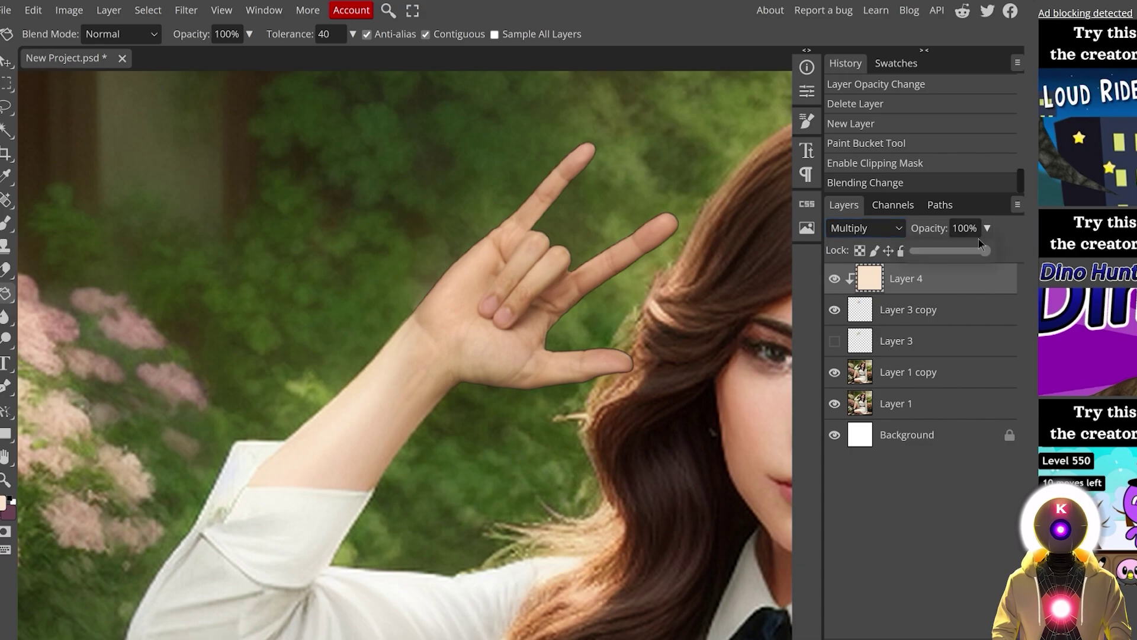
{"action": "left_click_drag", "start_coordinate": [984, 252], "coordinate": [958, 254]}
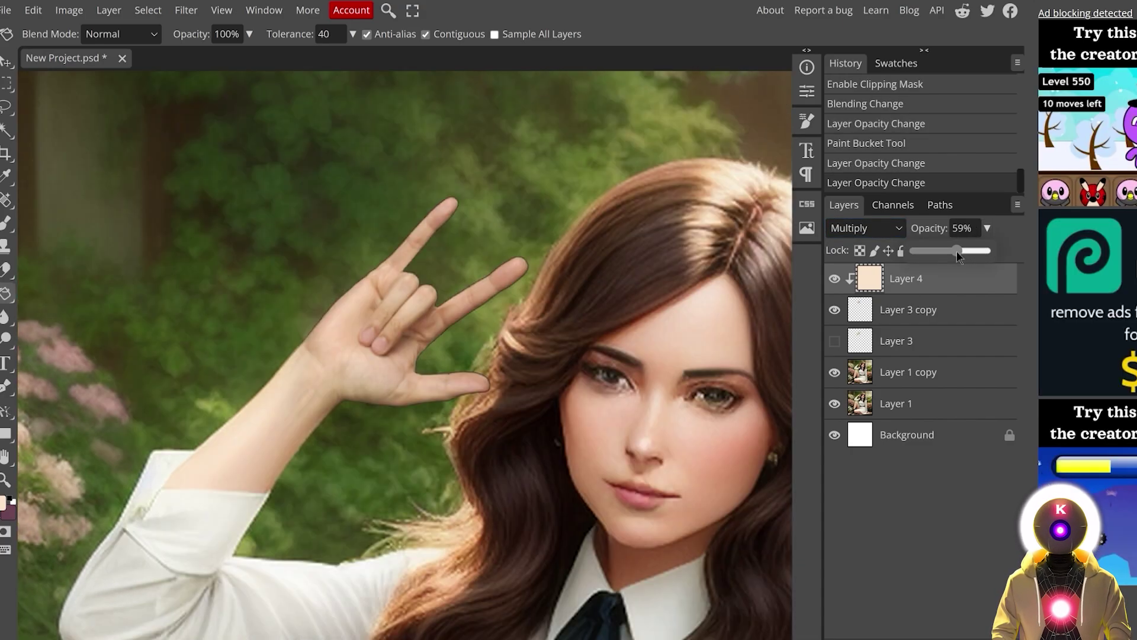
{"action": "scroll", "coordinate": [420, 350], "scroll_direction": "down", "scroll_amount": 5}
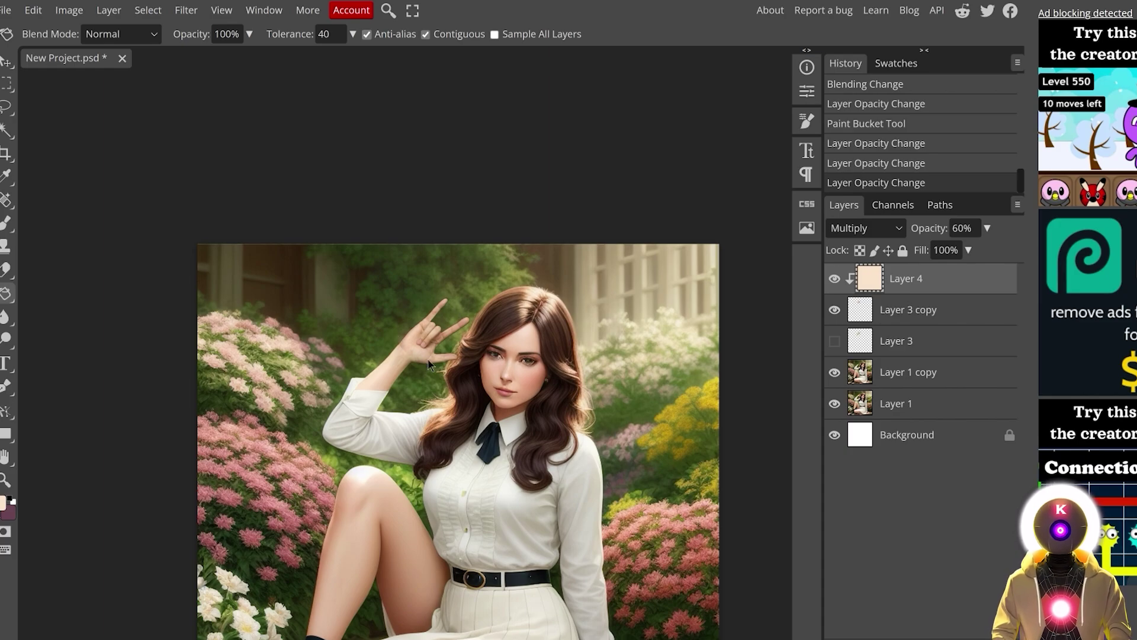
{"action": "left_click", "coordinate": [834, 279]}
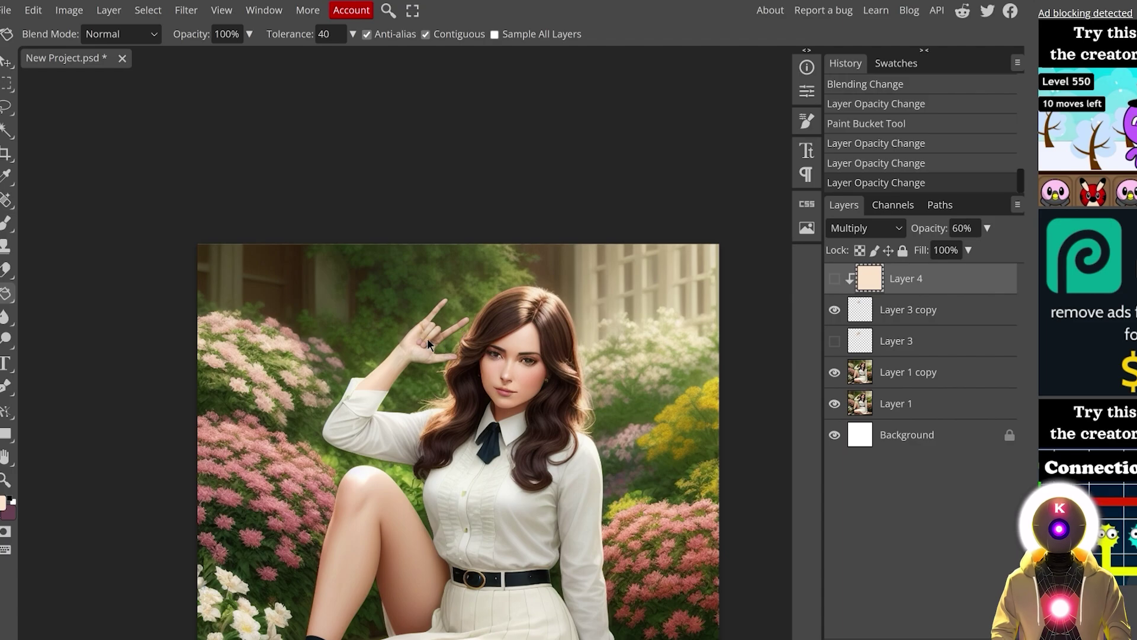
{"action": "left_click", "coordinate": [835, 280]}
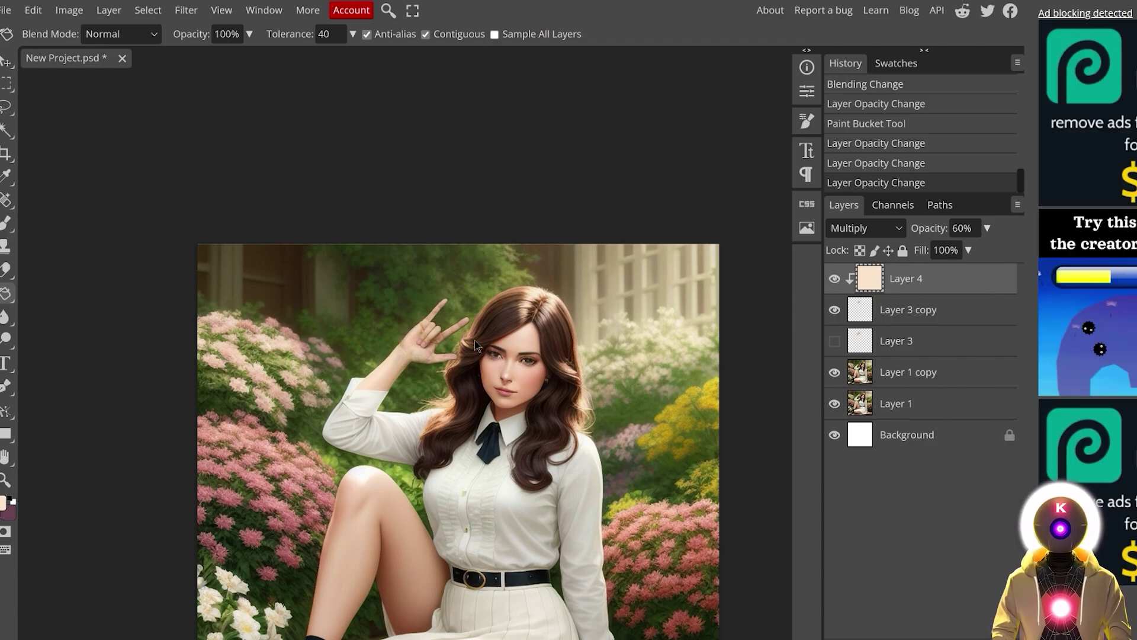
{"action": "scroll", "coordinate": [462, 319], "scroll_direction": "down", "scroll_amount": 2}
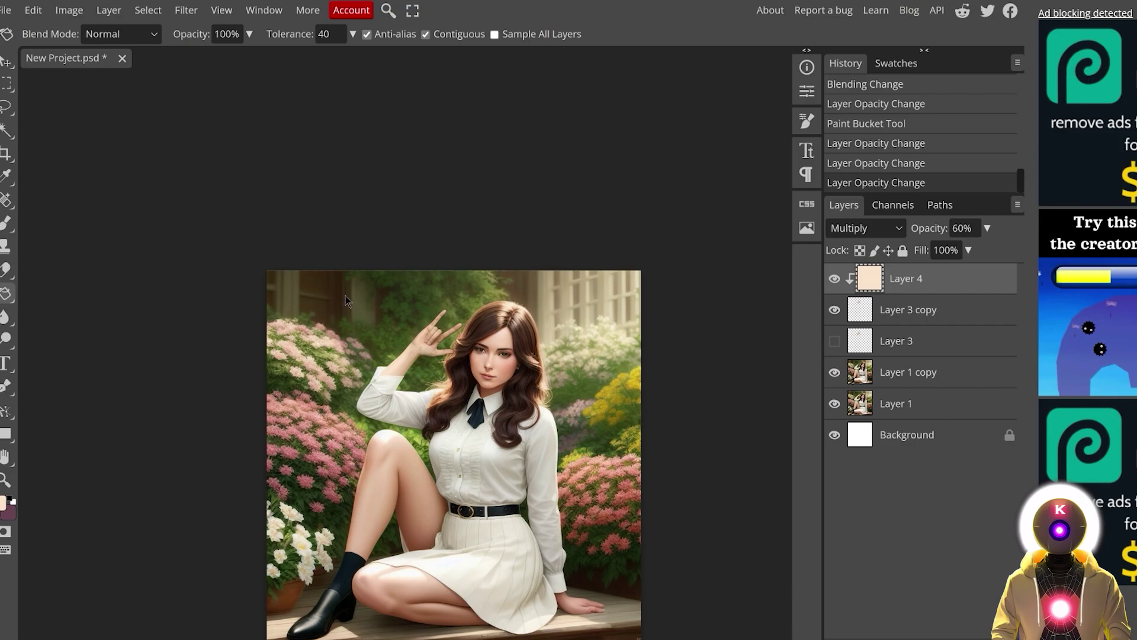
Export the composite and load it as the Inpaint image in the Stable Diffusion web UI, replacing the old picture.
{"action": "left_click", "coordinate": [7, 10]}
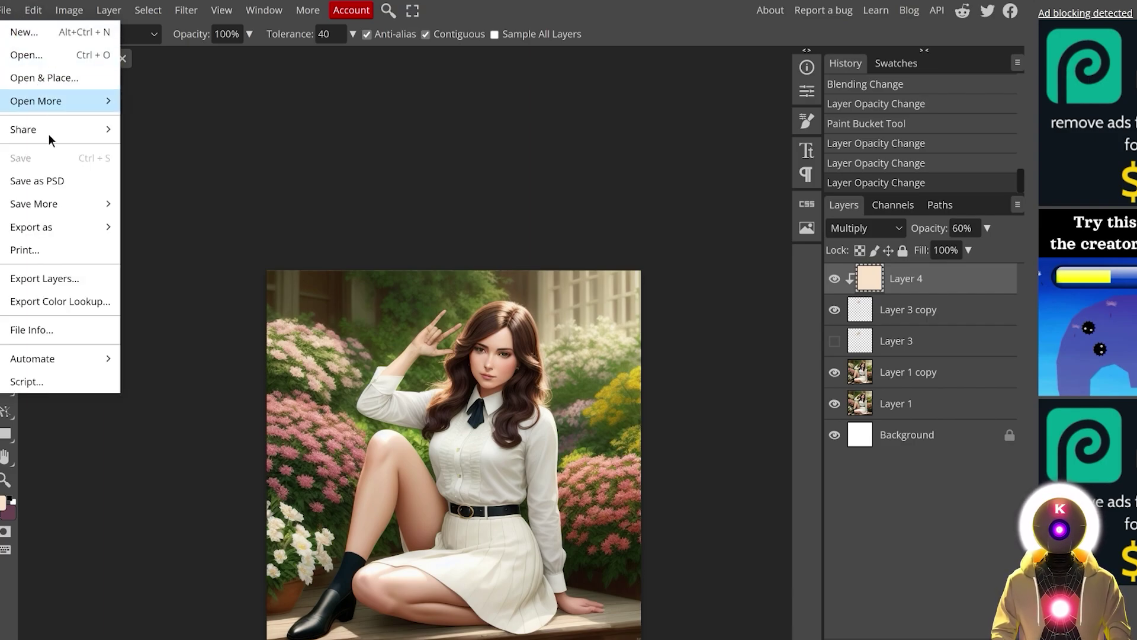
{"action": "mouse_move", "coordinate": [84, 227]}
{"action": "left_click", "coordinate": [148, 227]}
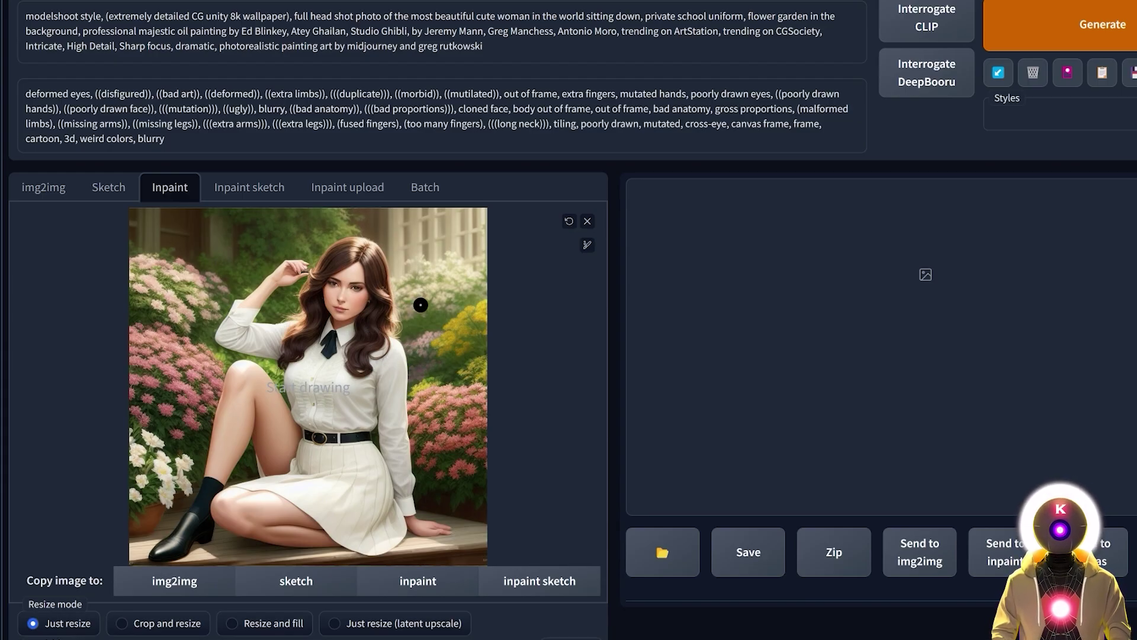
{"action": "left_click", "coordinate": [587, 222]}
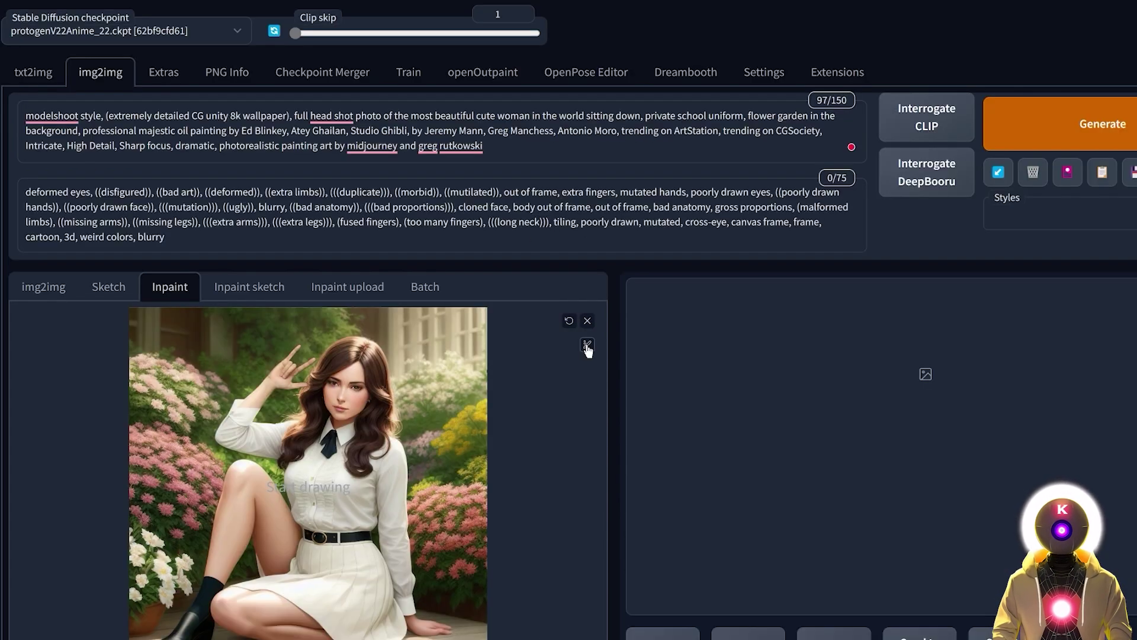
Mask the raised hand and forearm, inpaint them at a much lower denoising strength, and inspect the result enlarged.
{"action": "left_click", "coordinate": [587, 345]}
{"action": "left_click_drag", "start_coordinate": [241, 405], "coordinate": [313, 367]}
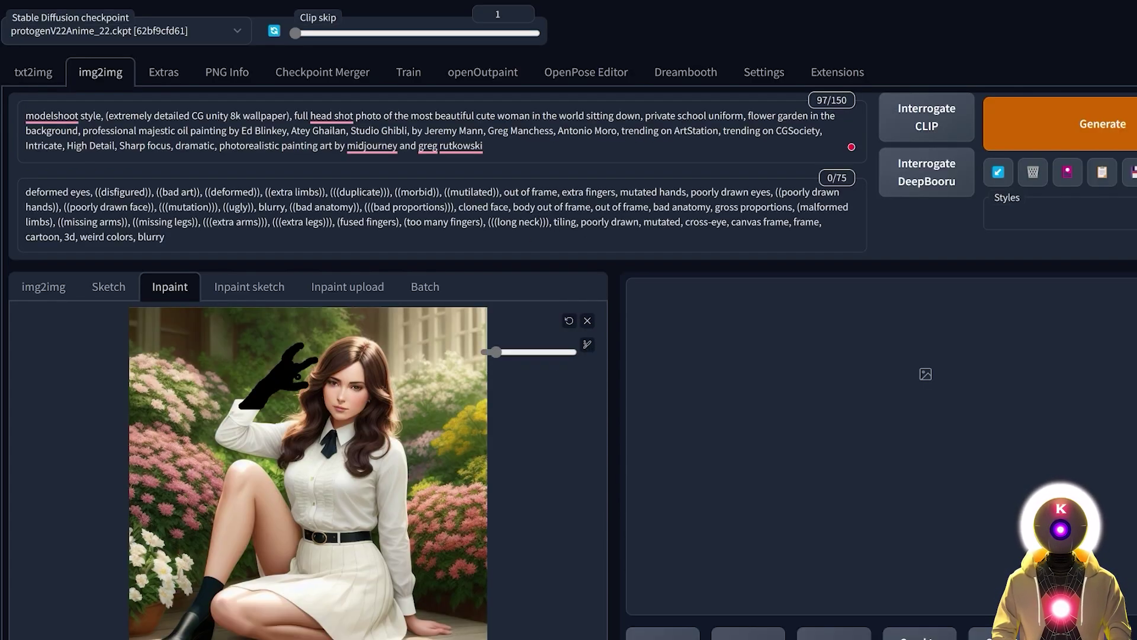
{"action": "scroll", "coordinate": [613, 365], "scroll_direction": "down", "scroll_amount": 10}
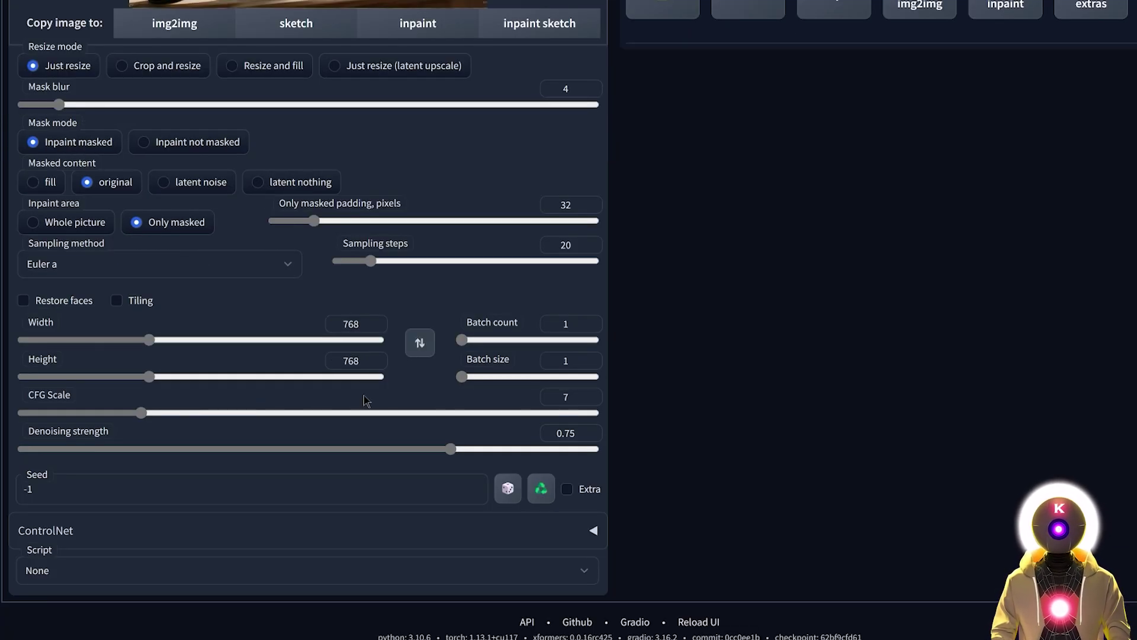
{"action": "left_click_drag", "start_coordinate": [451, 452], "coordinate": [81, 454]}
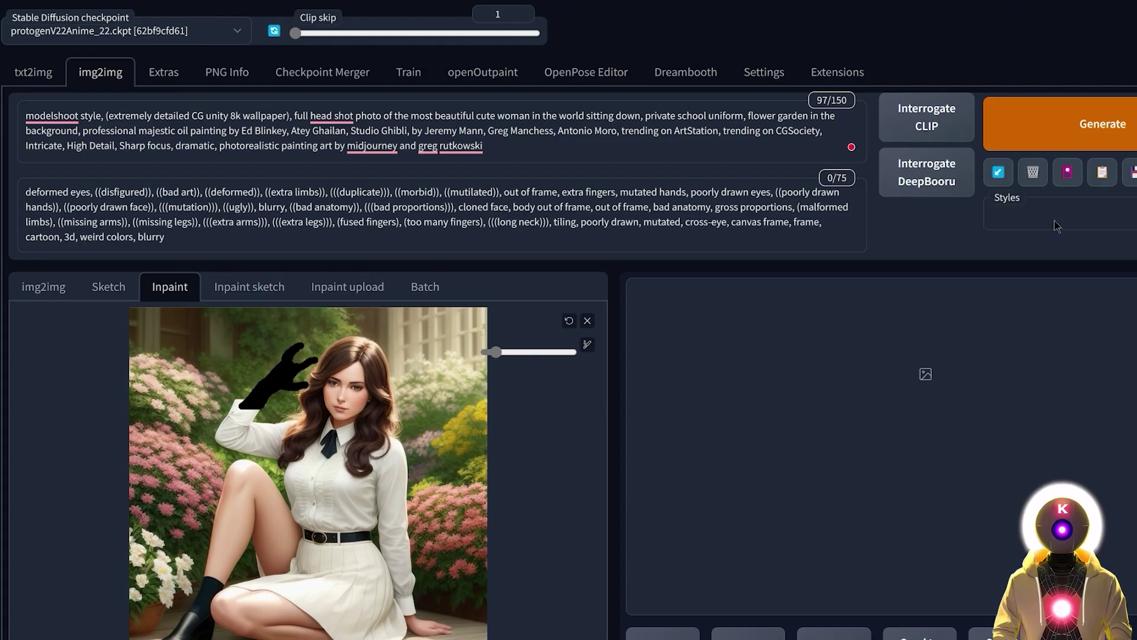
{"action": "left_click", "coordinate": [1080, 127]}
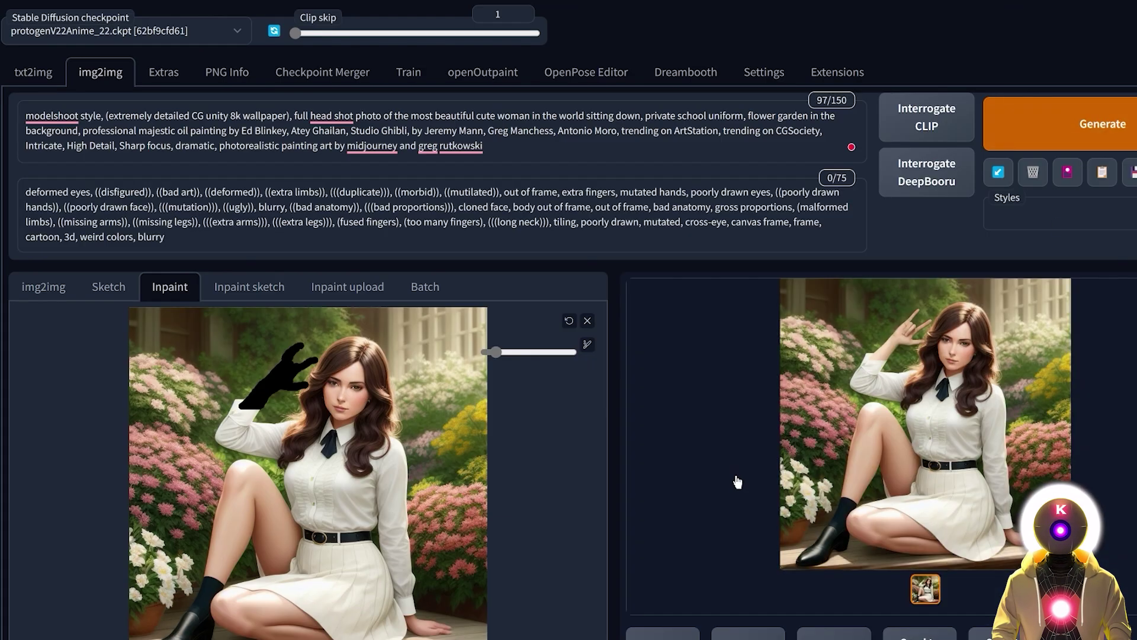
{"action": "left_click", "coordinate": [960, 410]}
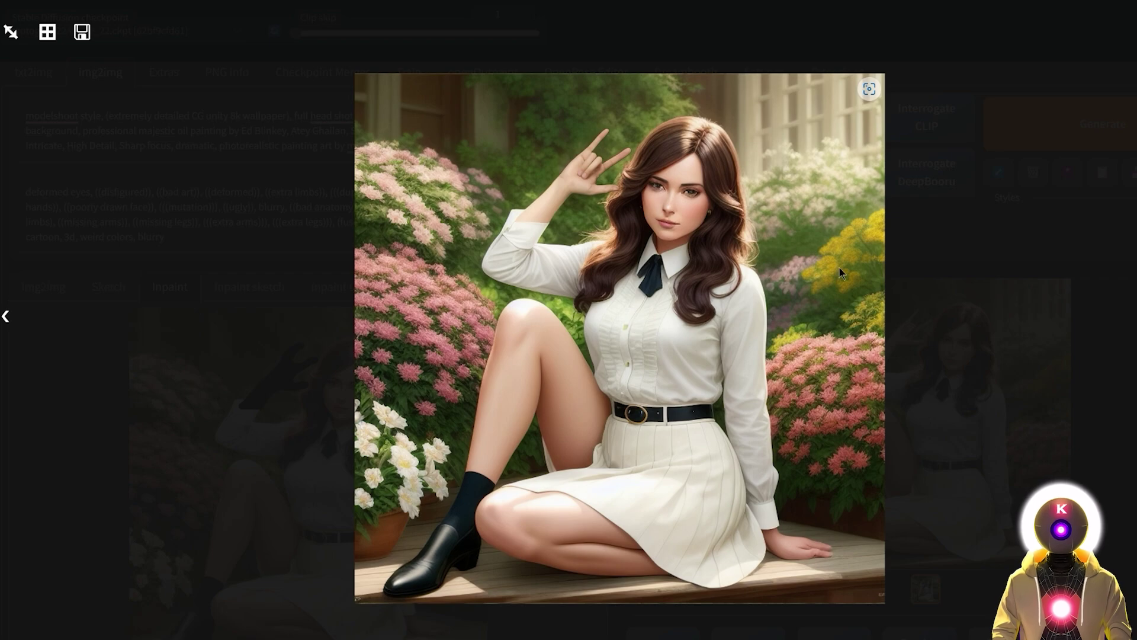
{"action": "left_click", "coordinate": [702, 172]}
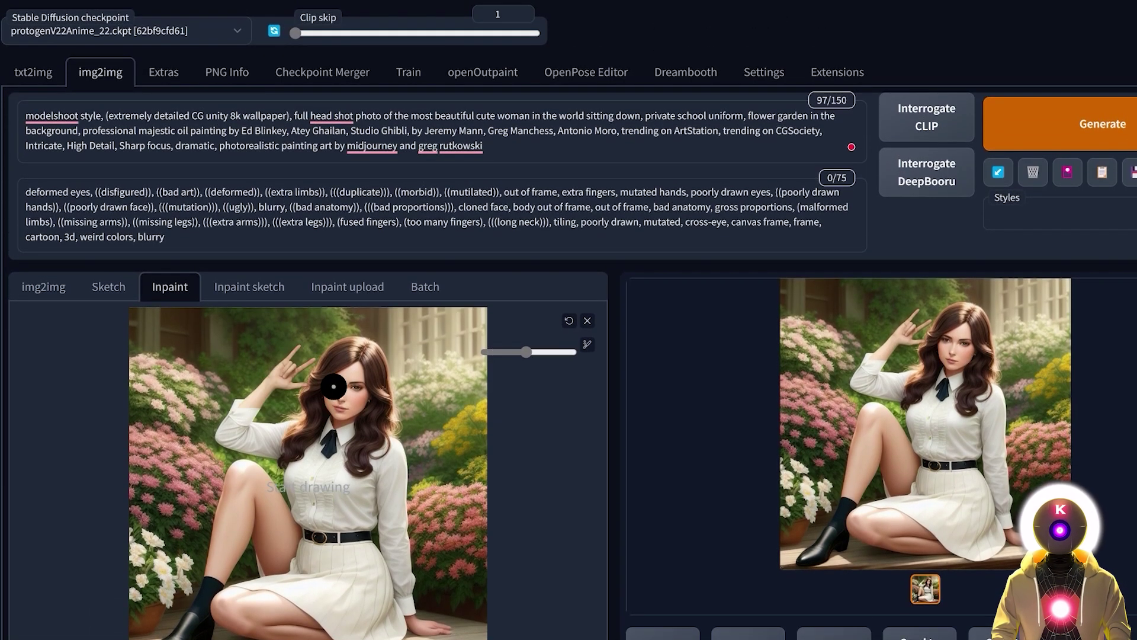
Inpaint the woman's face using a mask painted with a larger brush, and open the generated image enlarged.
{"action": "scroll", "coordinate": [529, 439], "scroll_direction": "down", "scroll_amount": 10}
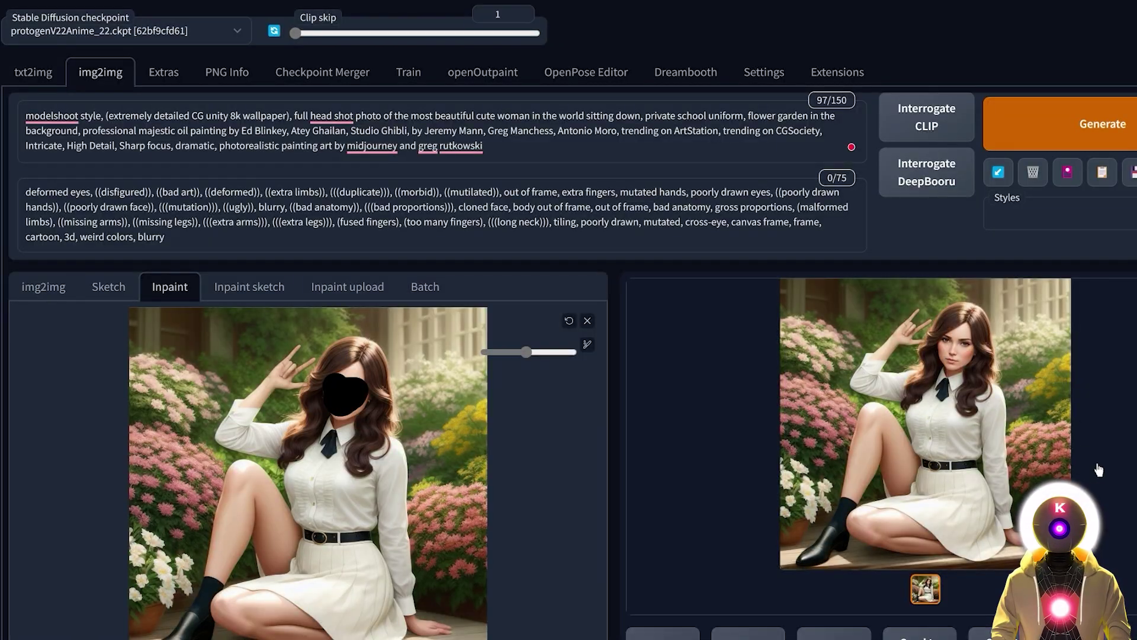
{"action": "left_click", "coordinate": [1061, 403]}
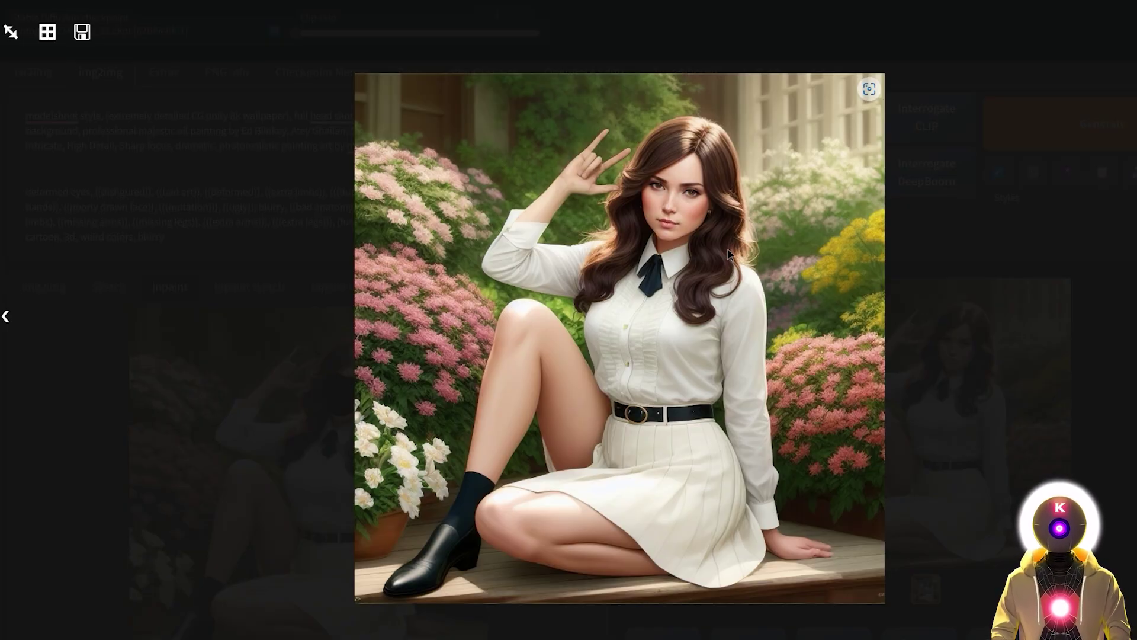